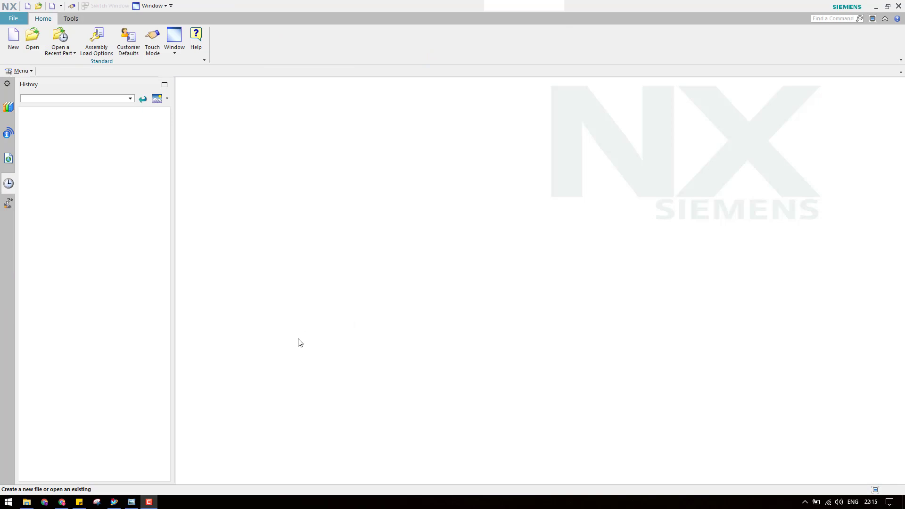
- Review the Part 1, Shaft and Base drawings in Windows Photo Viewer and return to NX
left_click(131, 502)
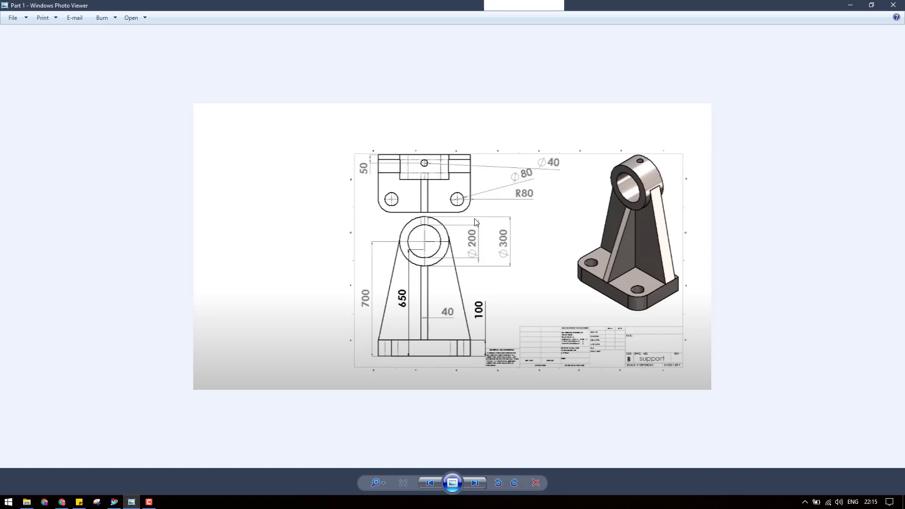
left_click(479, 481)
left_click(480, 481)
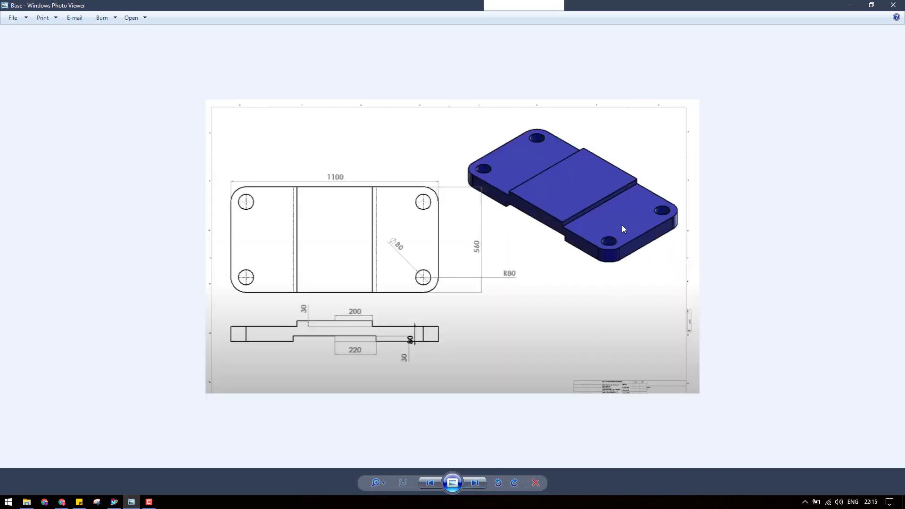
left_click(436, 480)
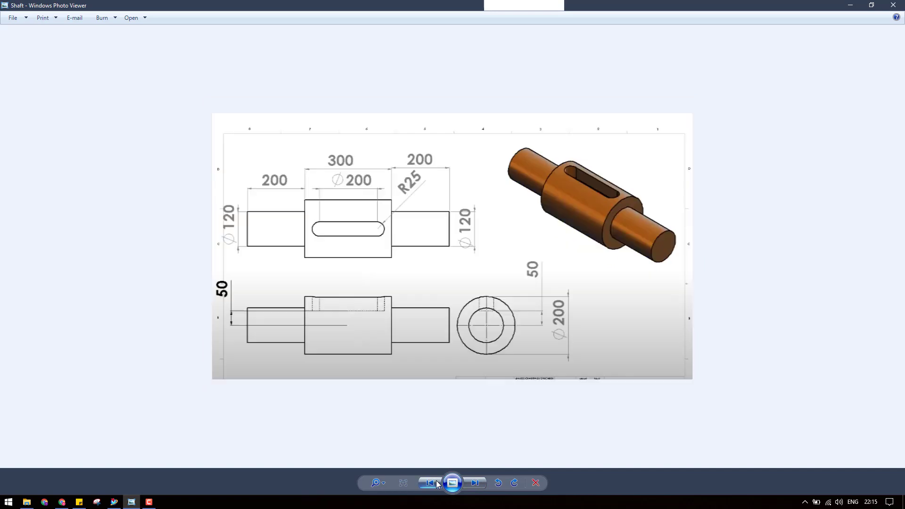
left_click(436, 479)
left_click(435, 480)
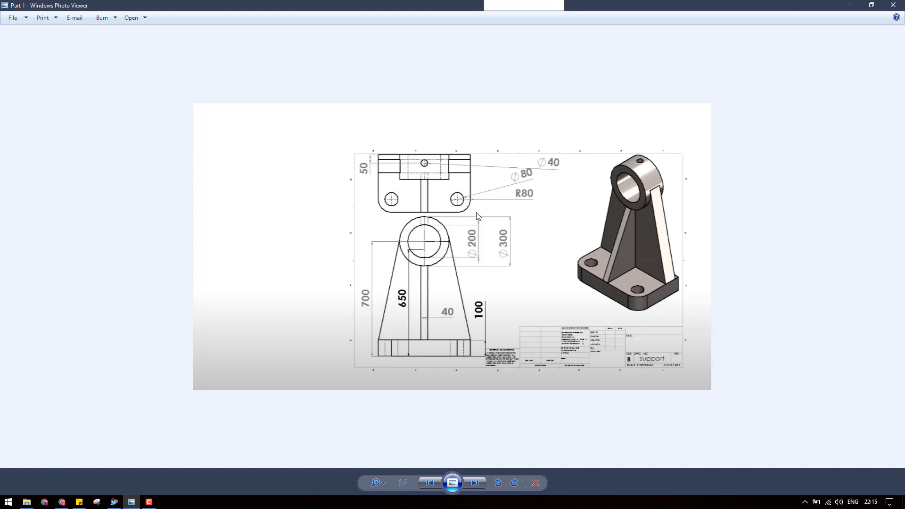
left_click(114, 502)
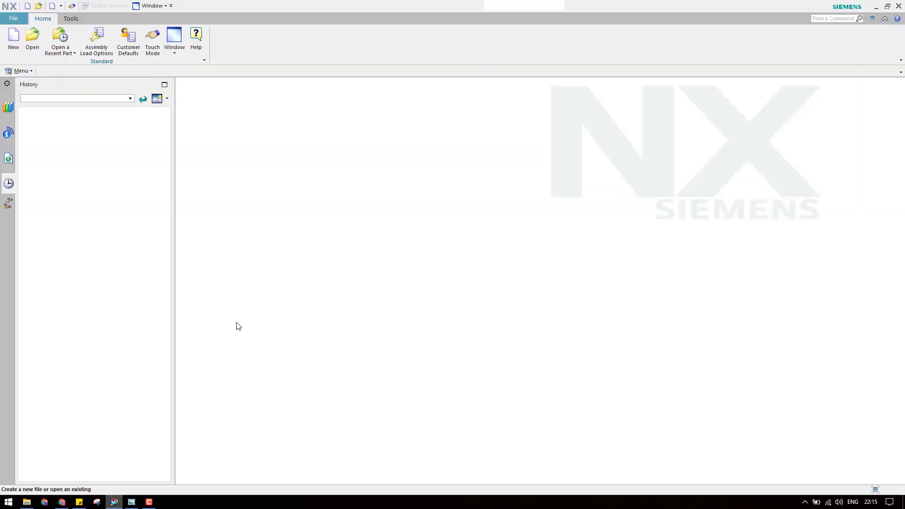
- Create a new millimetre Model part named Support in the Desktop's Pulley folder
left_click(13, 55)
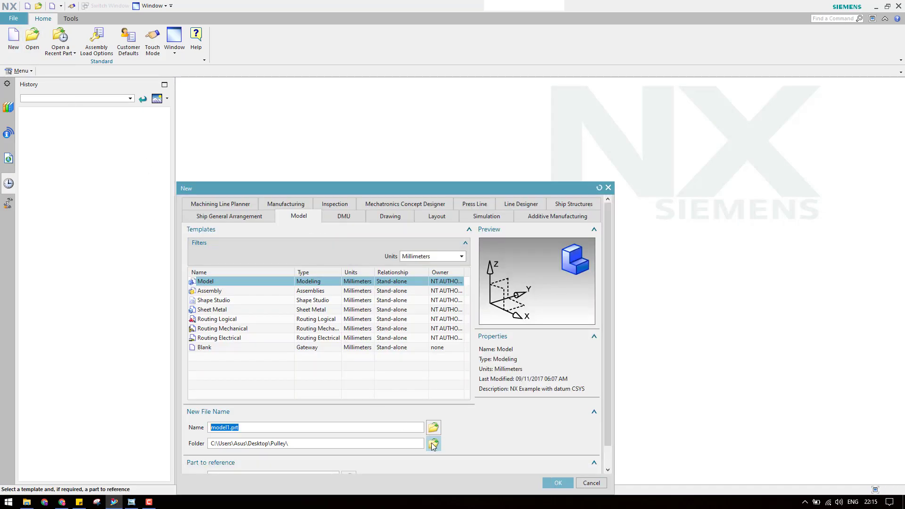
left_click(433, 443)
left_click(254, 217)
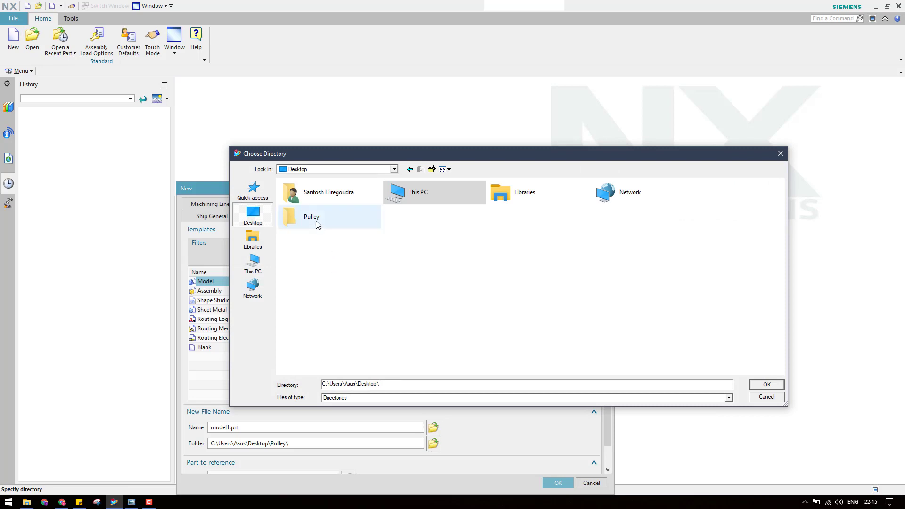
double_click(292, 225)
left_click(766, 384)
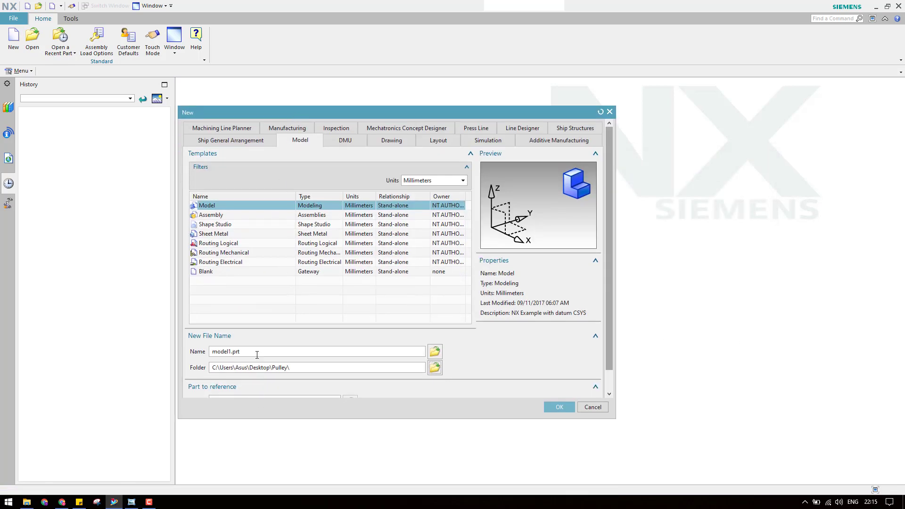
left_click_drag(257, 354, 121, 346)
type("Support")
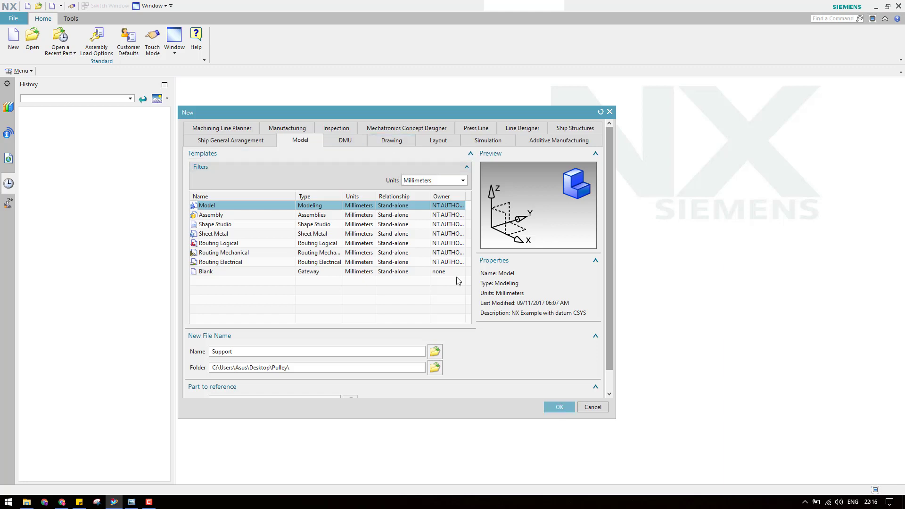
left_click(557, 406)
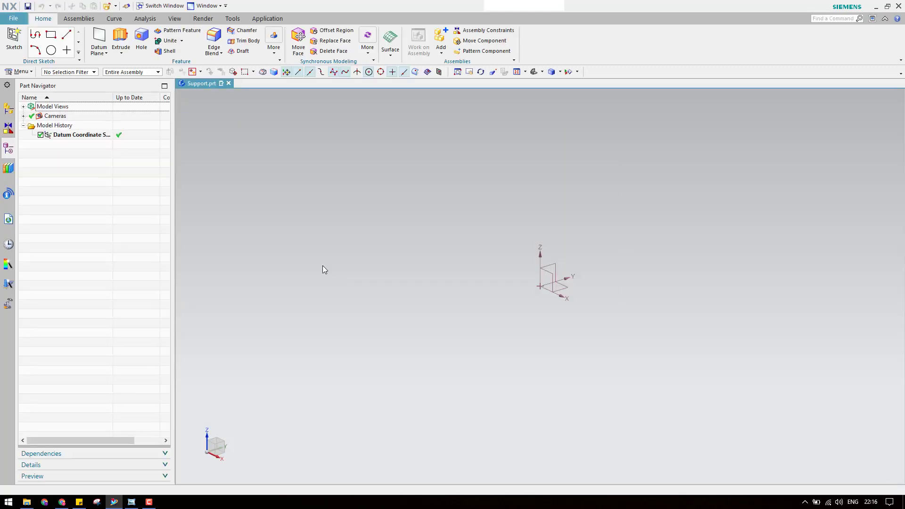
- Create a sketch on the XY plane and check the Part 1 drawing in Windows Photo Viewer before returning to NX
left_click(13, 38)
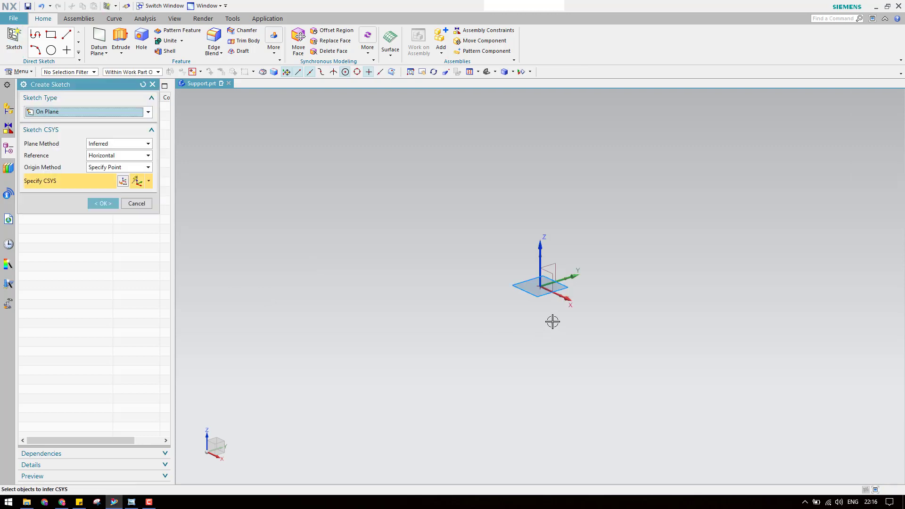
left_click(103, 203)
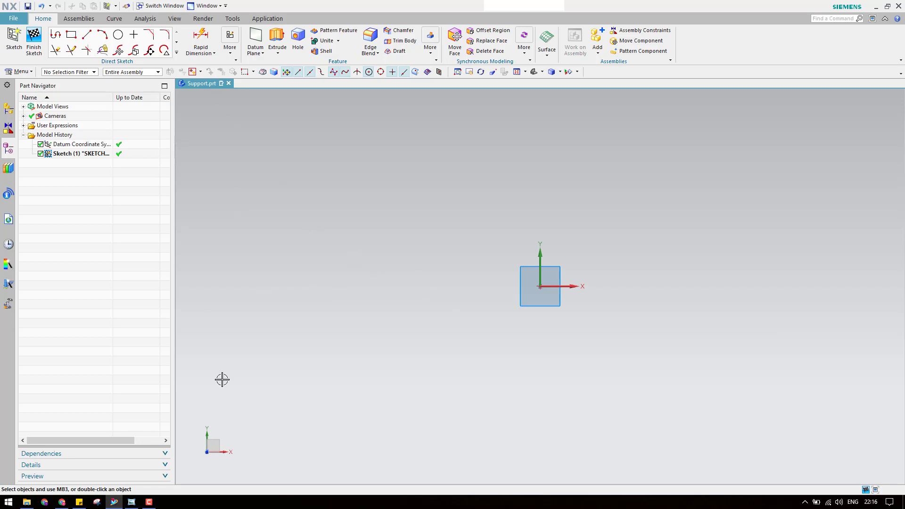
left_click(131, 501)
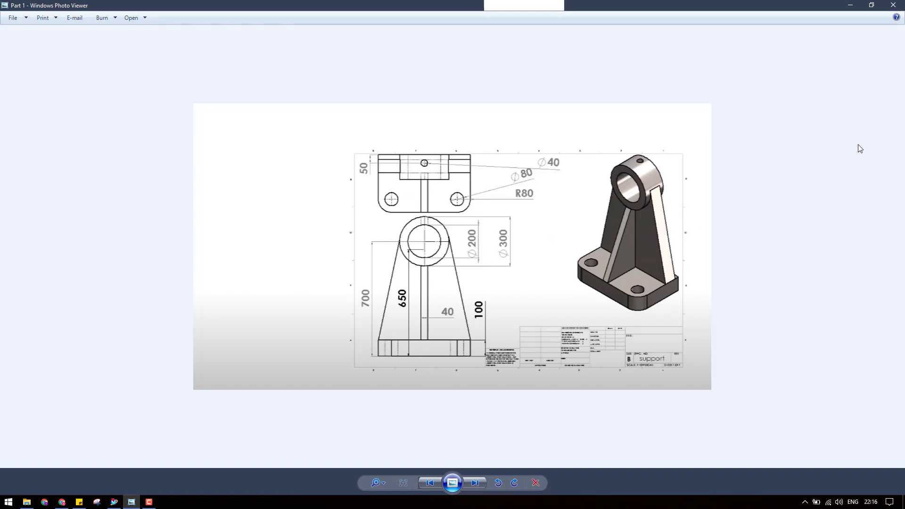
left_click(853, 8)
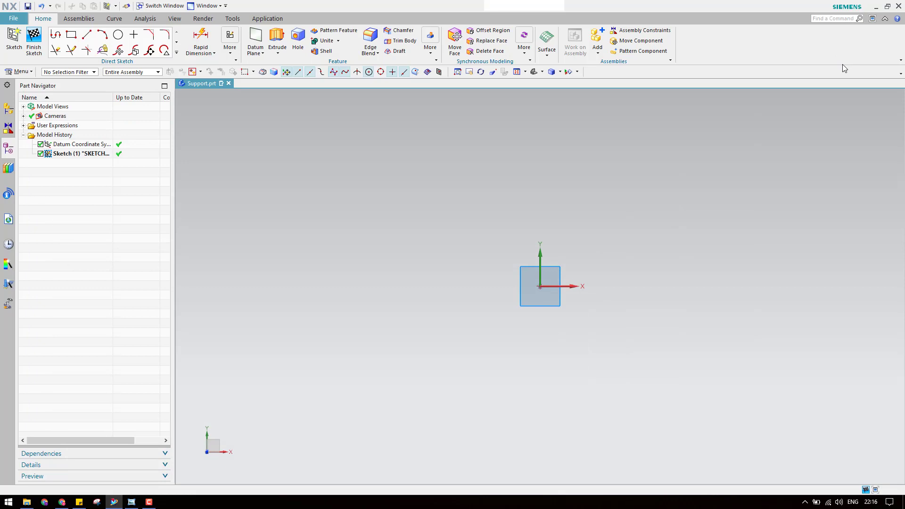
- Sketch a horizontal rectangle centred on the origin, about 94 mm wide and 55 mm high
left_click(71, 34)
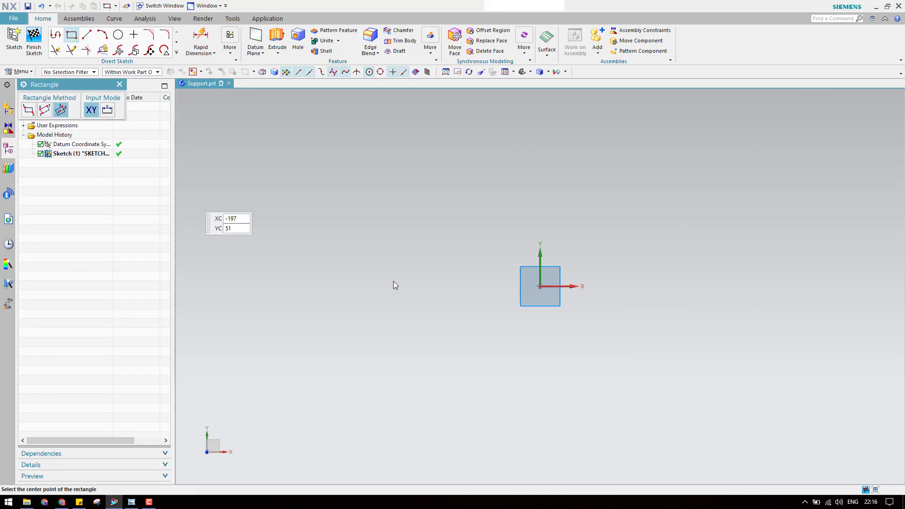
left_click(541, 286)
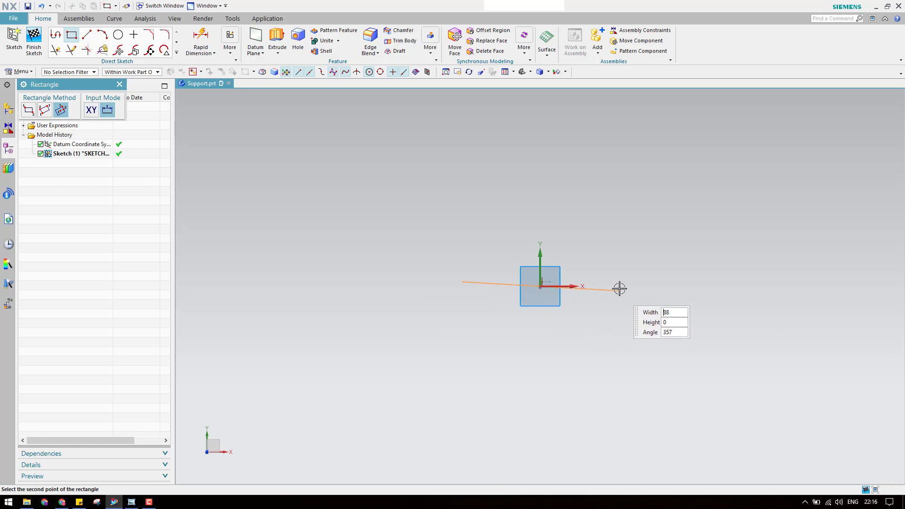
left_click(624, 286)
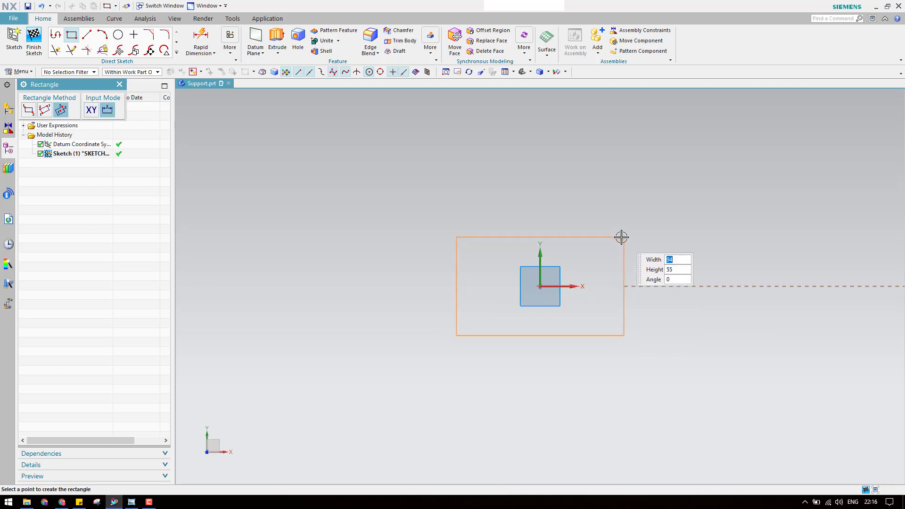
left_click(620, 237)
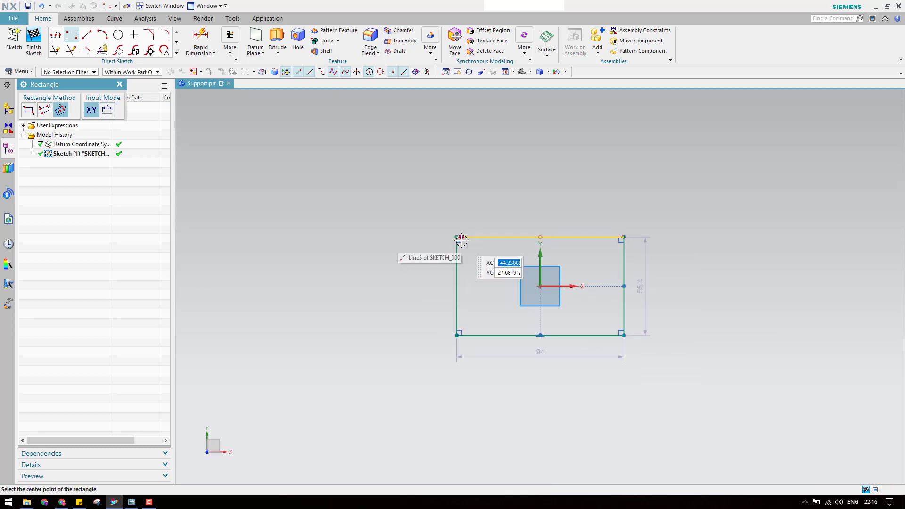
key("Escape")
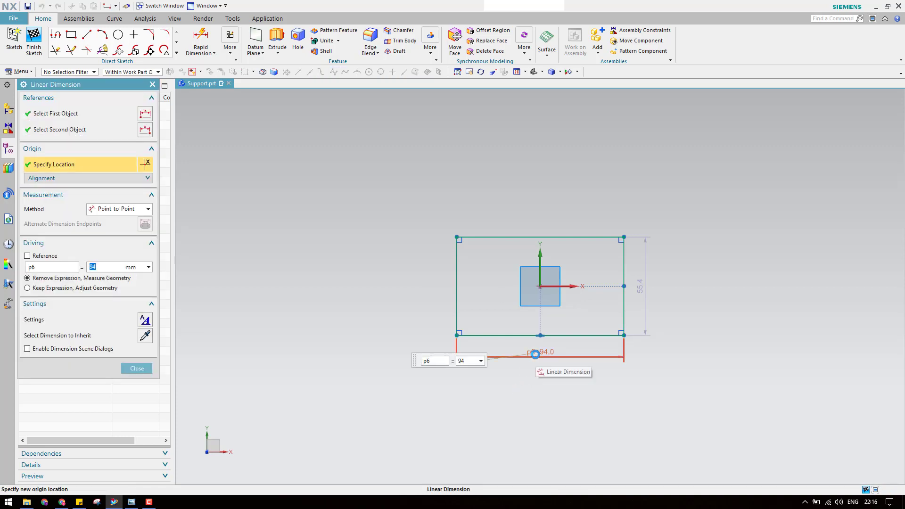
- Set the rectangle's width to 560 mm and its height to 350 mm, moving the height dimension farther outside the outline
type("560")
key("Return")
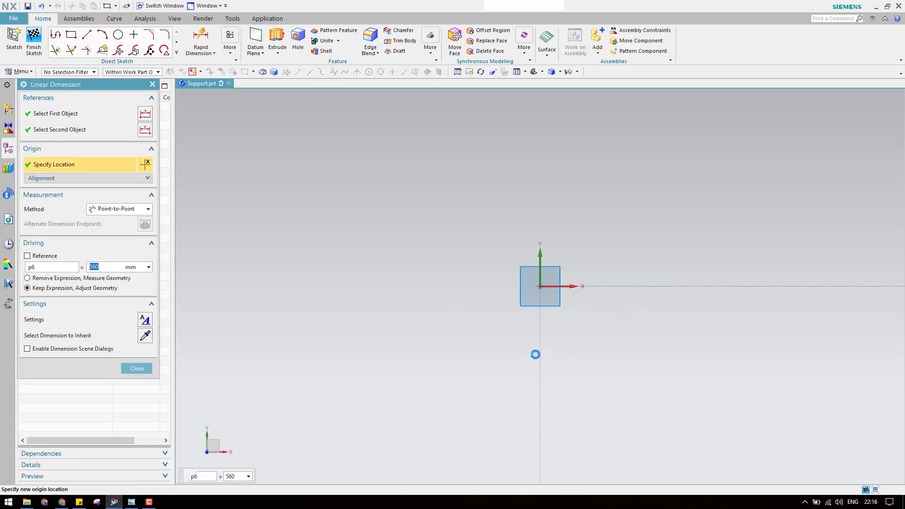
key("Escape")
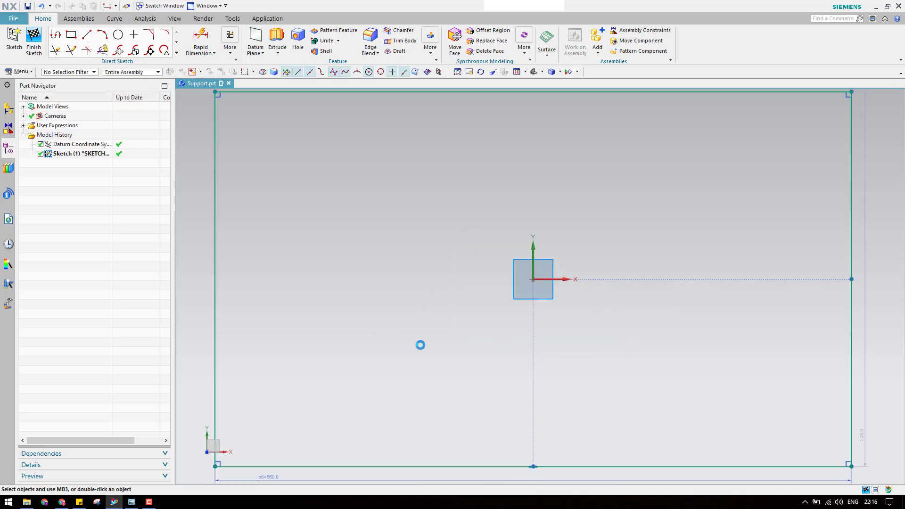
scroll(421, 344, "down", 3)
left_click_drag(646, 297, 706, 309)
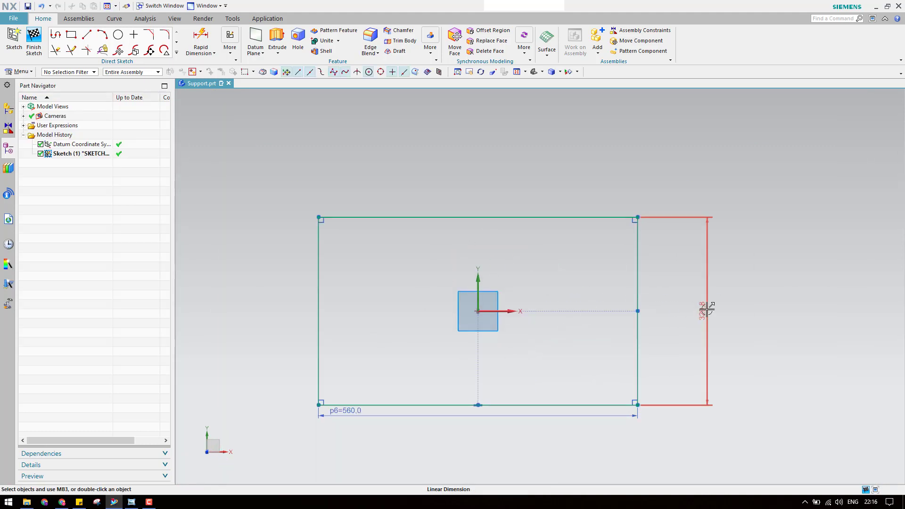
double_click(706, 310)
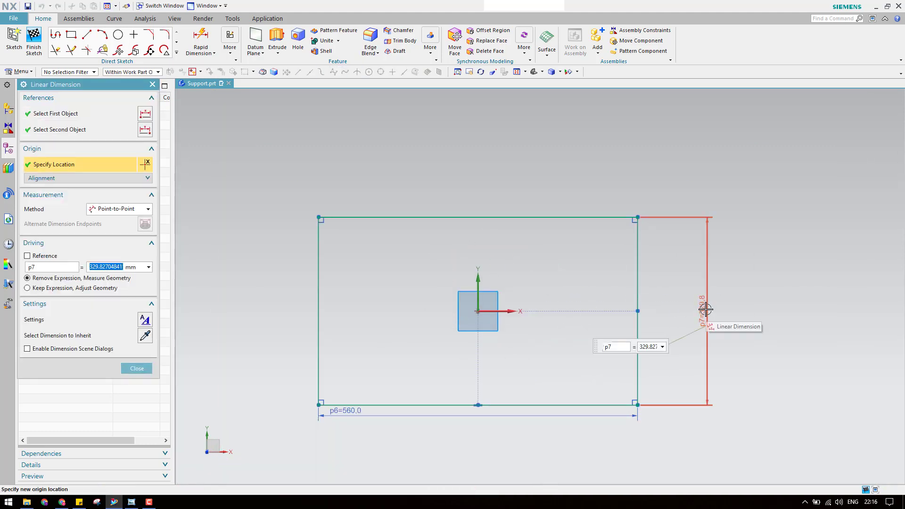
type("350")
key("Return")
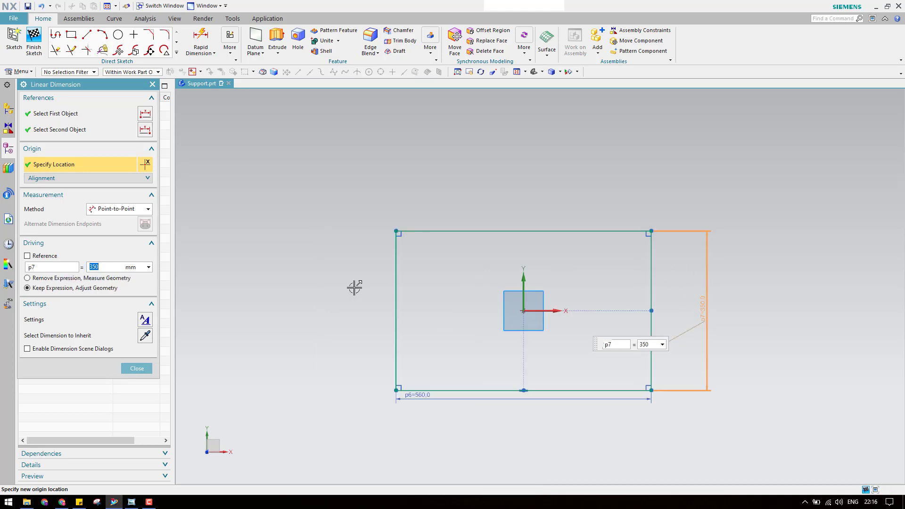
left_click(136, 367)
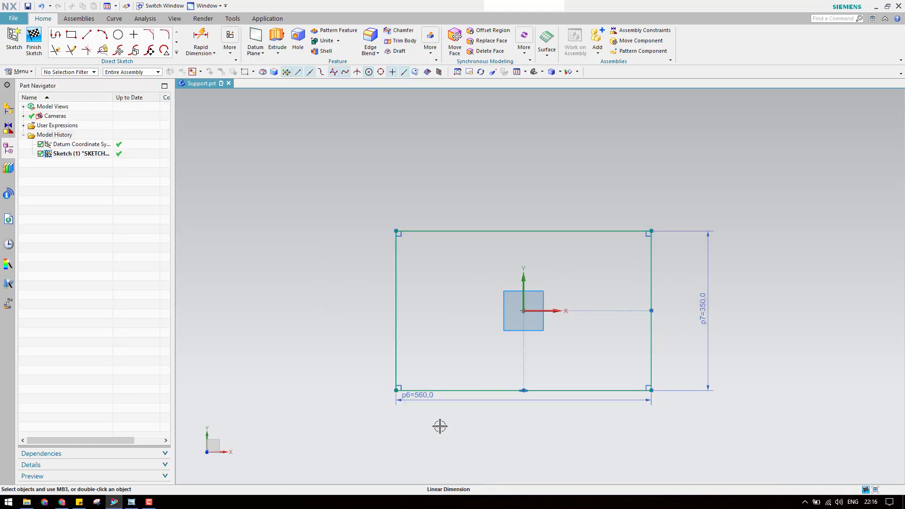
- Move the rectangle's width dimension farther below the outline and finish the sketch after checking the Part 1 drawing in Windows Photo Viewer
left_click(433, 396)
left_click_drag(433, 395, 420, 425)
left_click(317, 323)
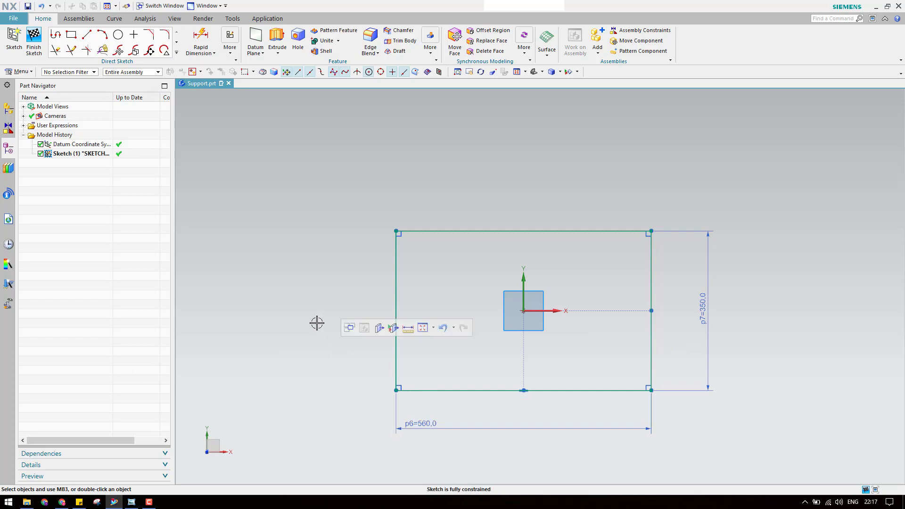
left_click(131, 502)
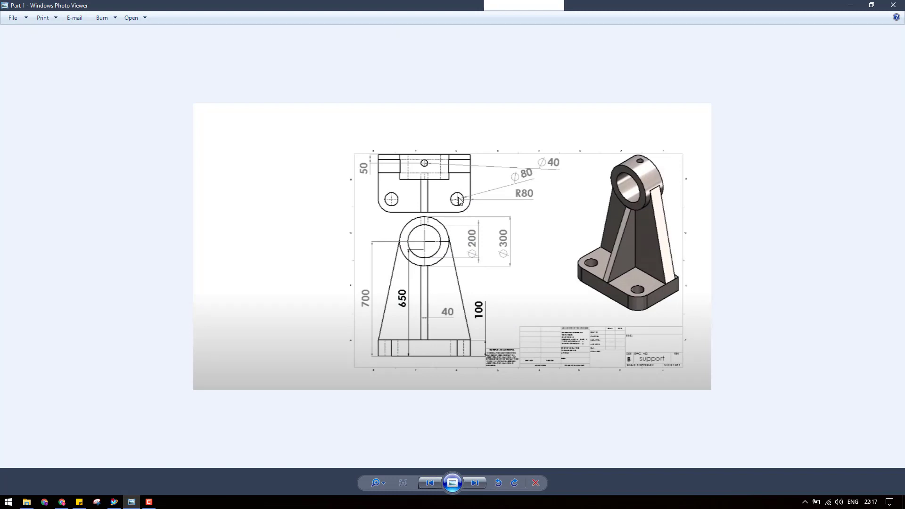
left_click(850, 5)
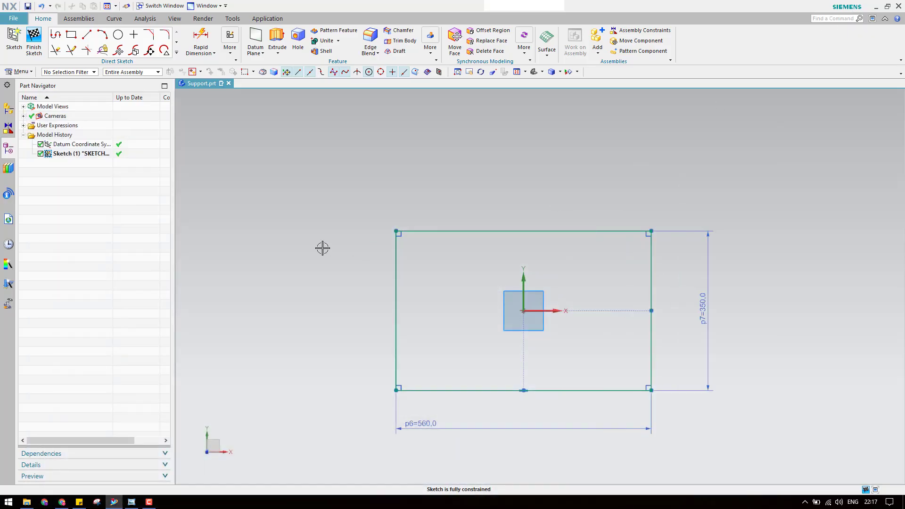
left_click(33, 42)
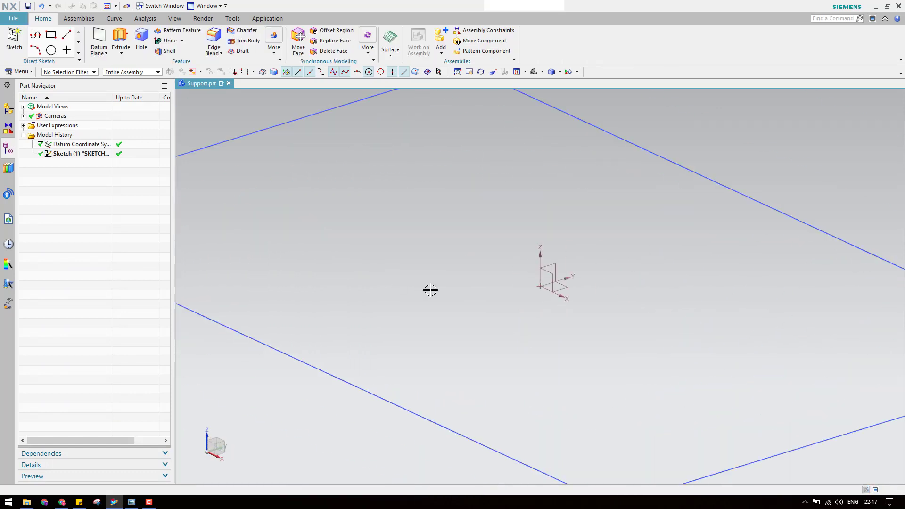
- Extrude the rectangle upward from 0 to 100 mm, checking the base thickness on the Part 1 drawing in Windows Photo Viewer
scroll(430, 289, "up", 3)
left_click(121, 41)
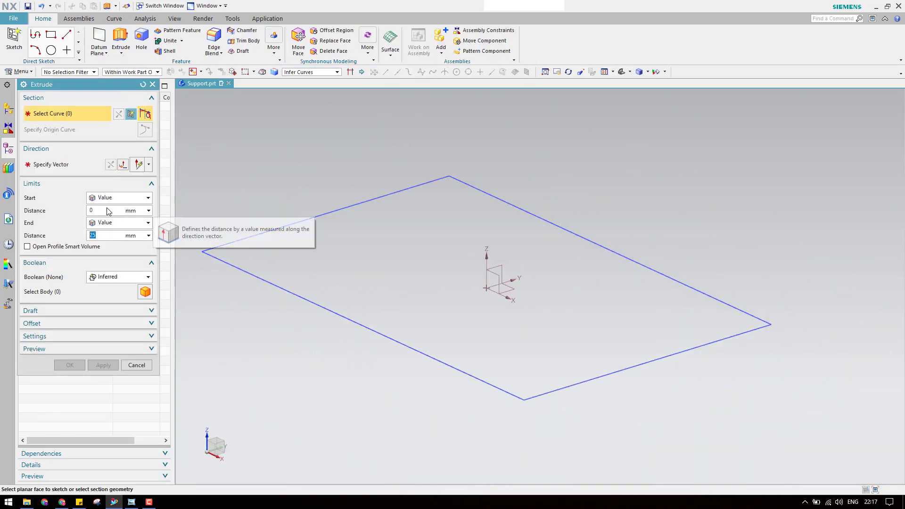
left_click(279, 290)
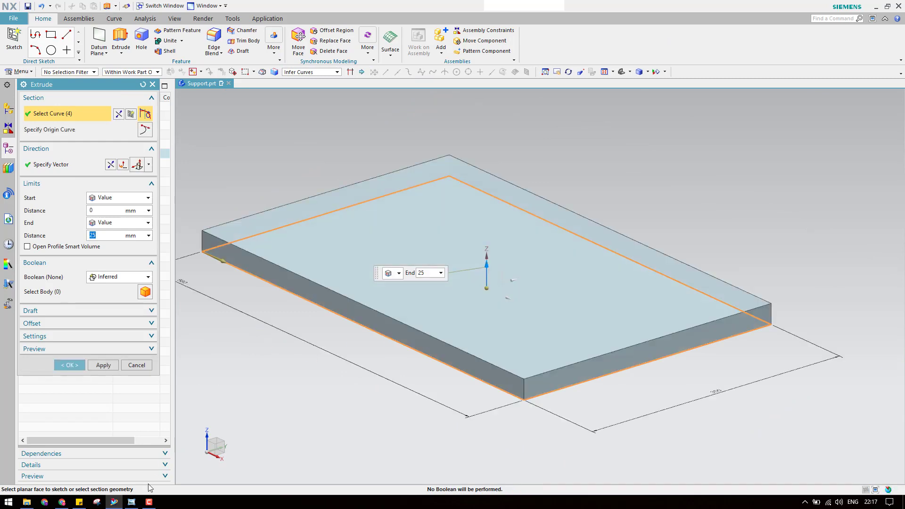
left_click(132, 501)
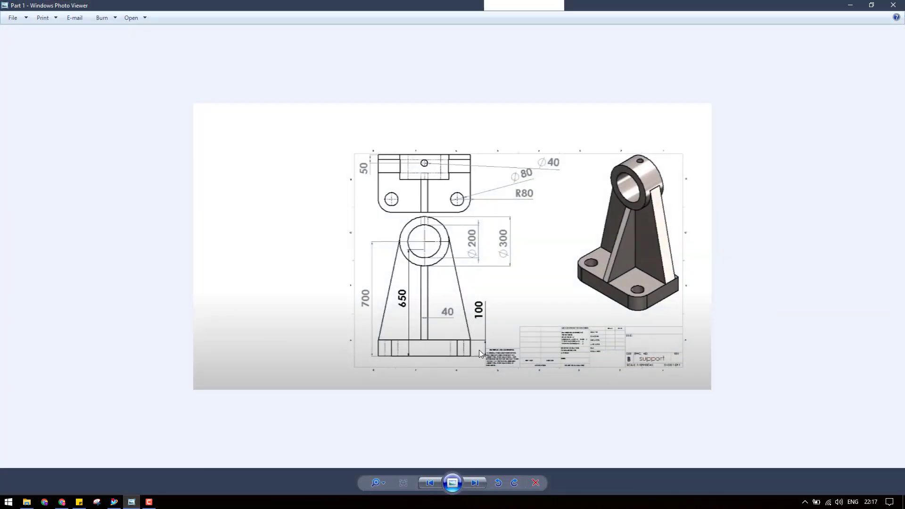
left_click(114, 501)
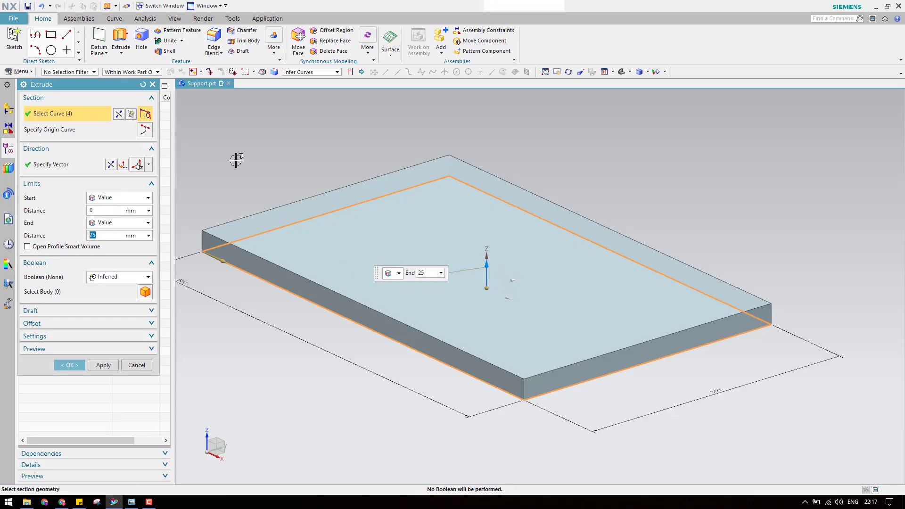
type("100")
key("Tab")
scroll(476, 257, "down", 2)
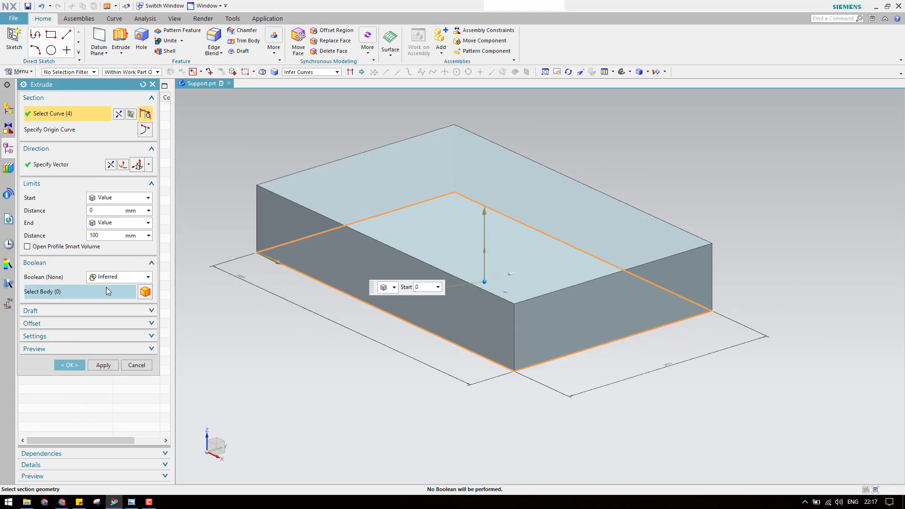
left_click(118, 277)
left_click(102, 288)
left_click(70, 363)
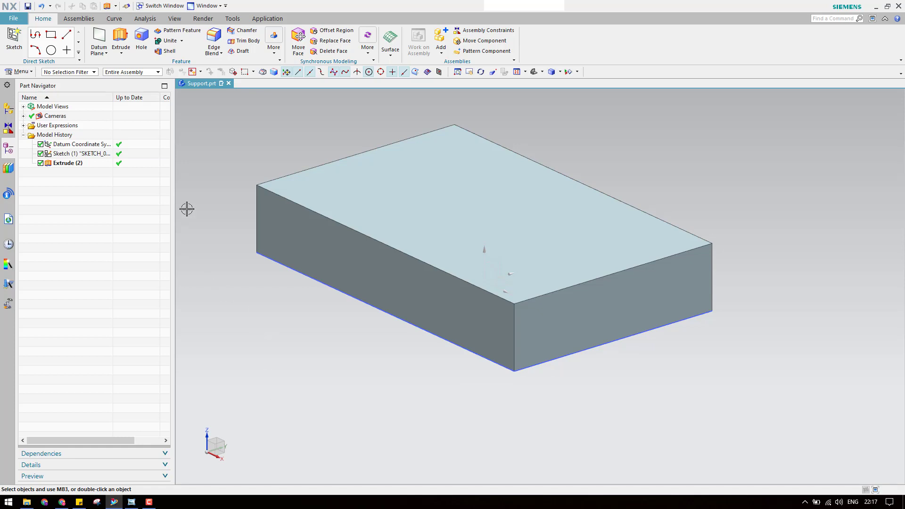
- Round the base block's two front vertical edges with an 80 mm Edge Blend, checking the Part 1 drawing in Windows Photo Viewer
left_click(220, 36)
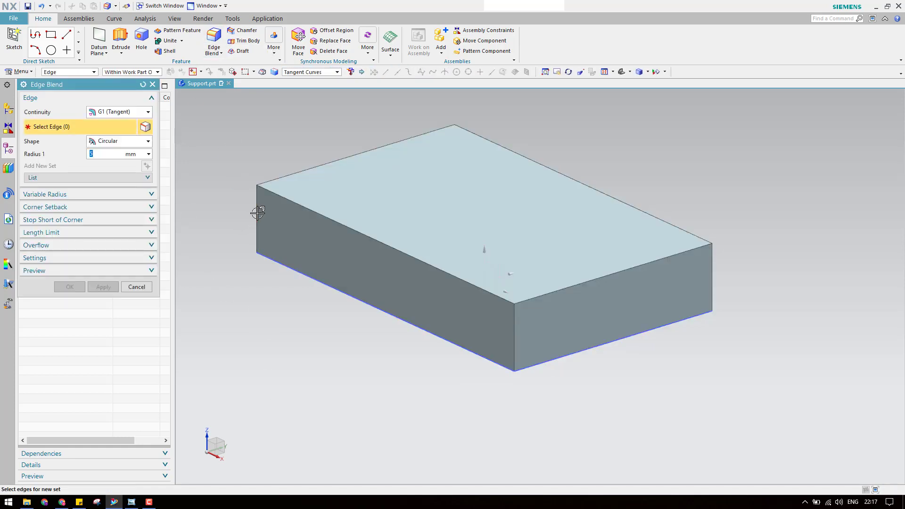
left_click(257, 212)
left_click(514, 325)
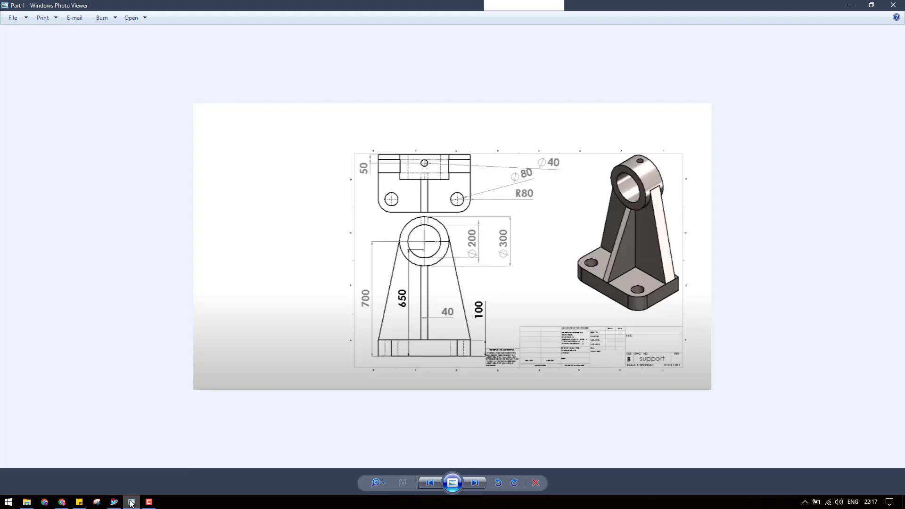
left_click(132, 502)
left_click(848, 6)
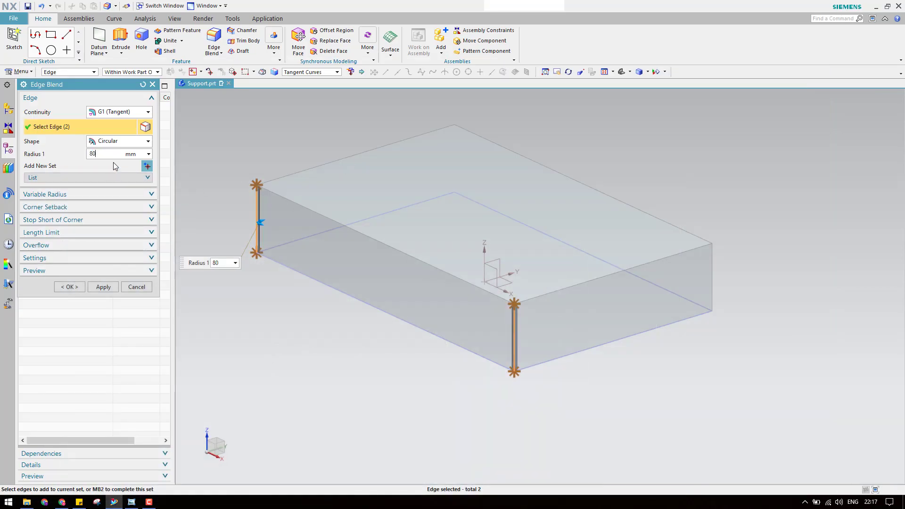
left_click(70, 287)
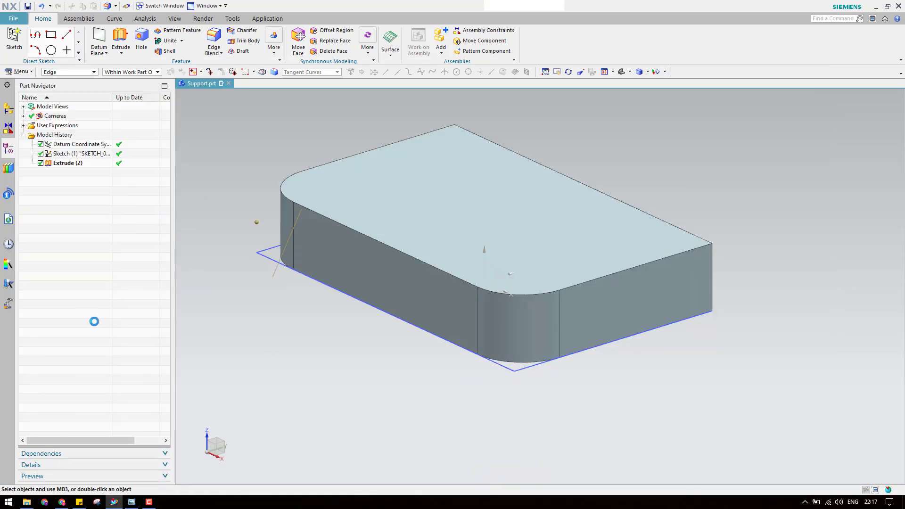
middle_click_drag(423, 304, 451, 323)
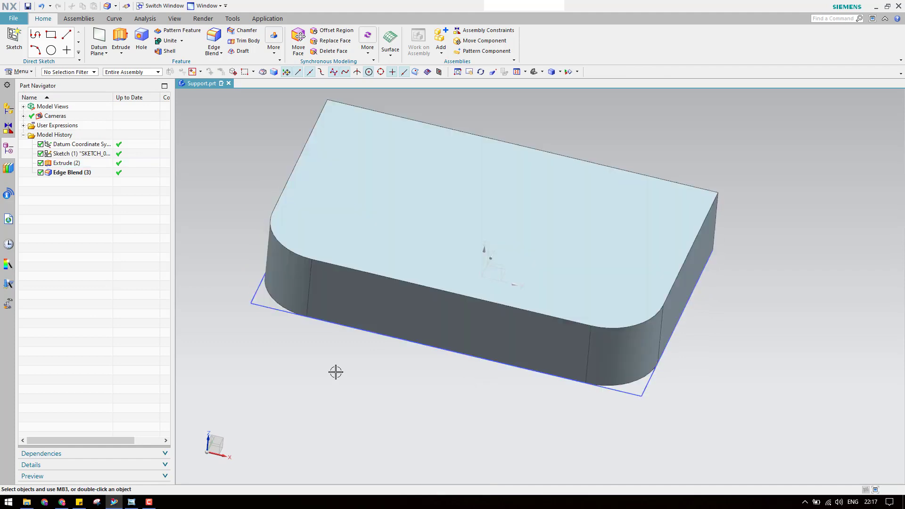
key("F8")
middle_click_drag(374, 285, 373, 336)
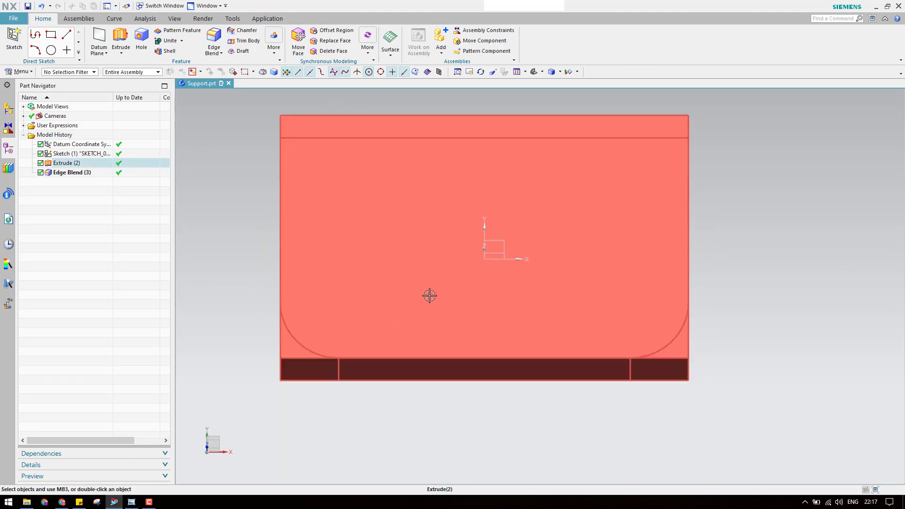
middle_click_drag(428, 297, 414, 236)
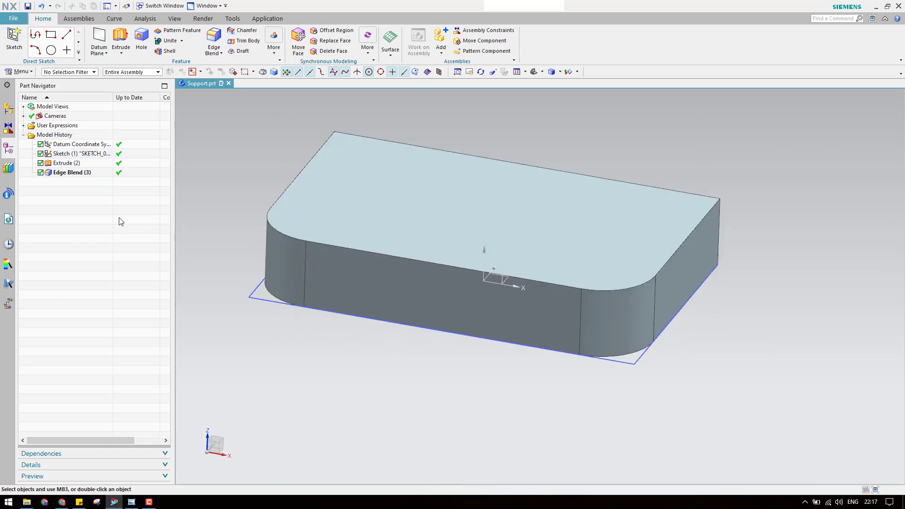
- Delete the base block's Extrude and Edge Blend features together, keeping the rectangle sketch
left_click(61, 175)
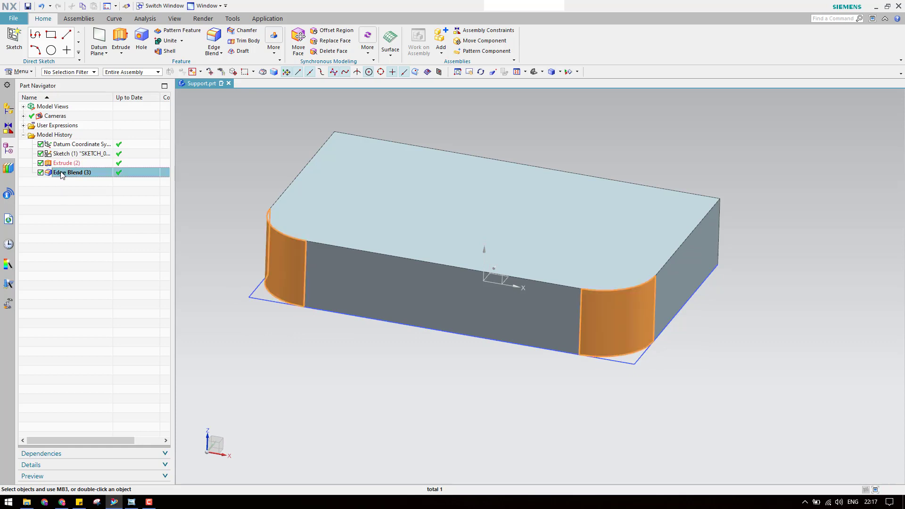
left_click(66, 163, "ctrl")
right_click(71, 165)
left_click(130, 150)
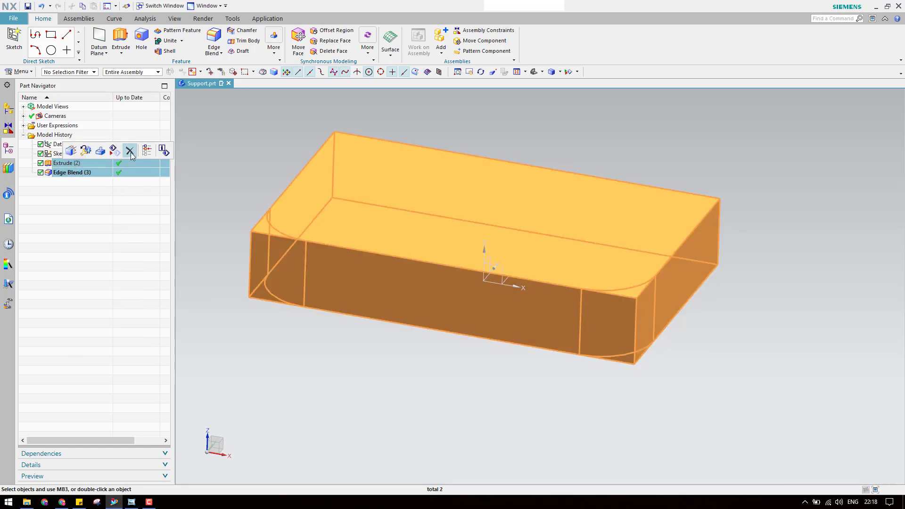
- Edit the base sketch and draw two 80 mm diameter circles near the lower corners, centred about 77 mm above the lower edge
double_click(85, 154)
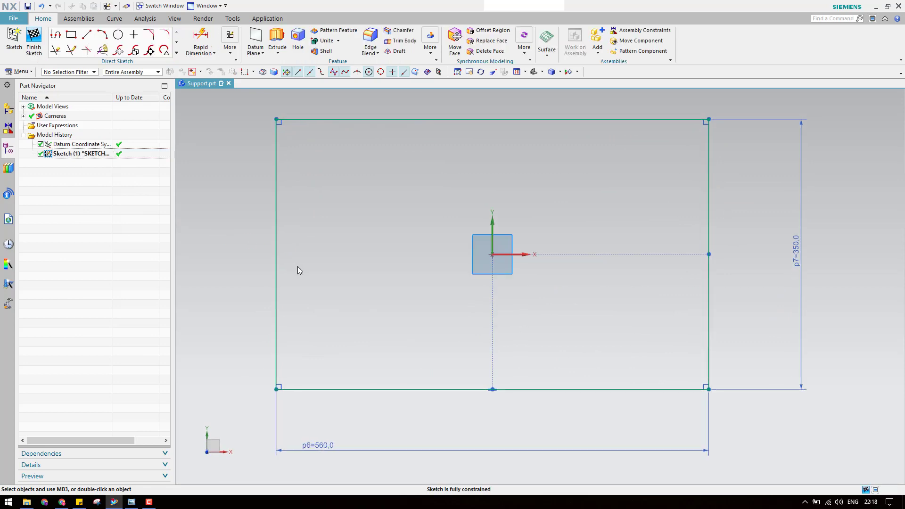
key("o")
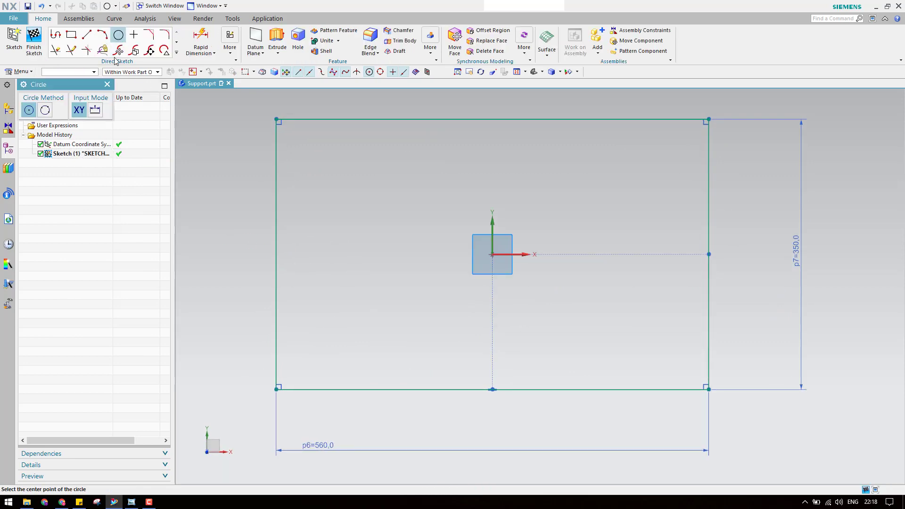
left_click(328, 330)
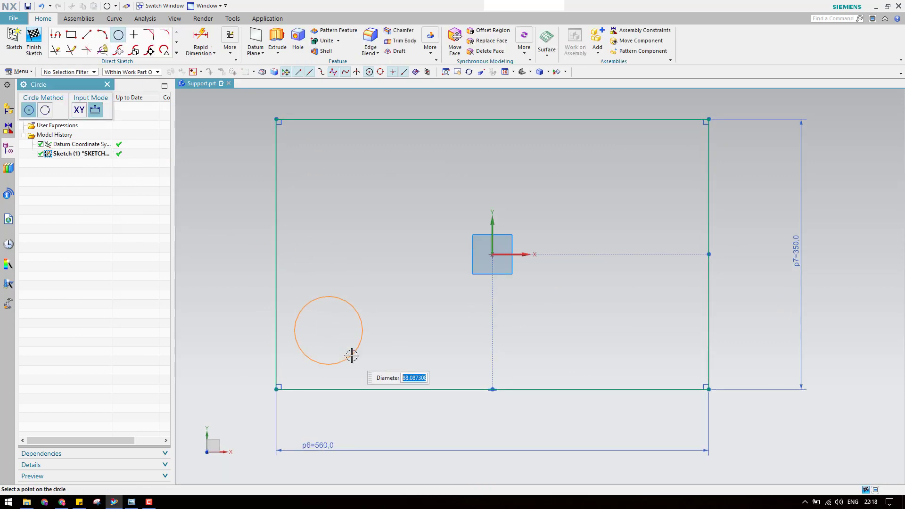
type("80")
key("Return")
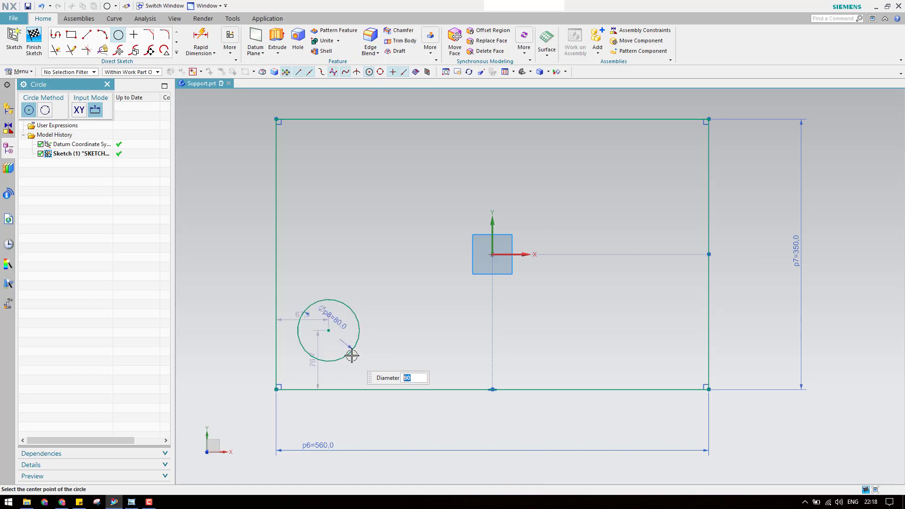
left_click(660, 330)
key("Escape")
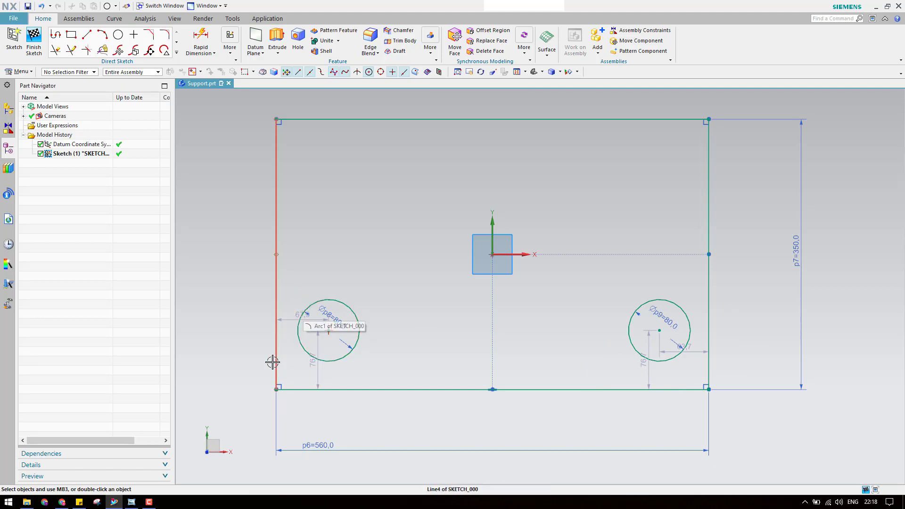
- Fillet the two lower corners of the base rectangle with an 80 mm radius
key("f")
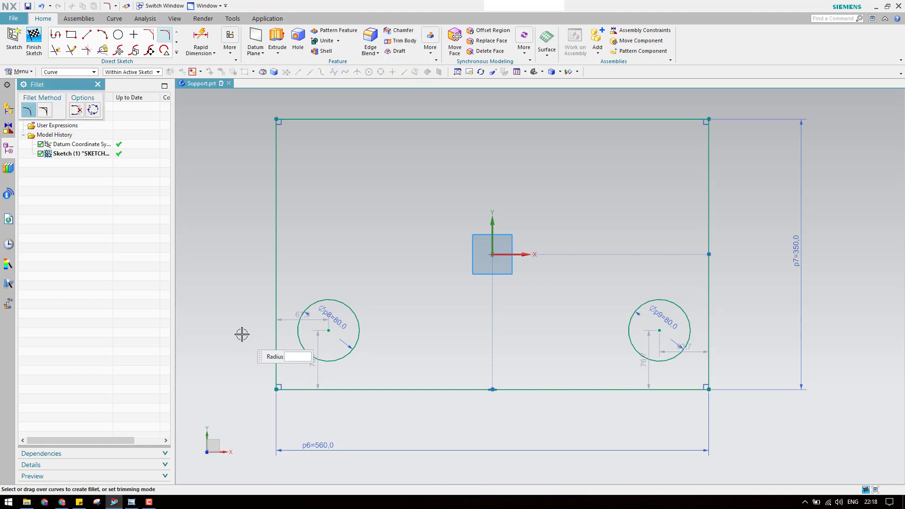
left_click(276, 368)
left_click(296, 389)
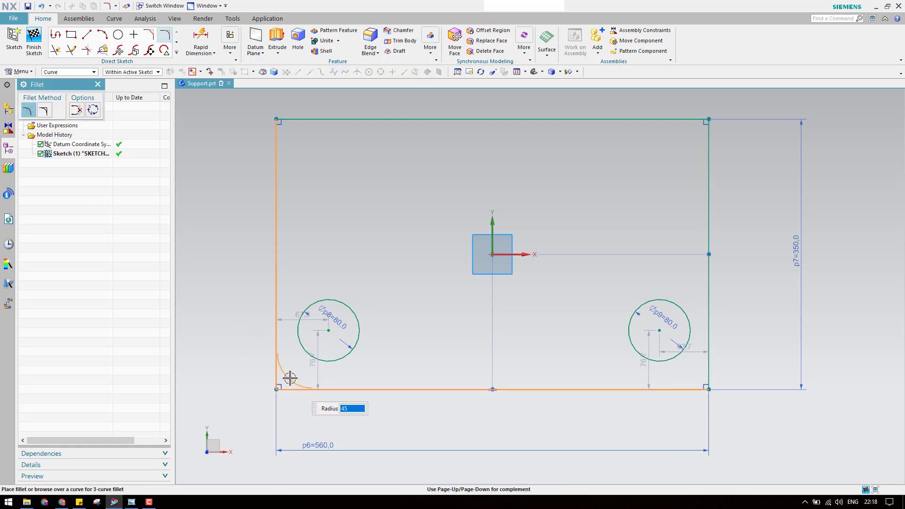
left_click(285, 370)
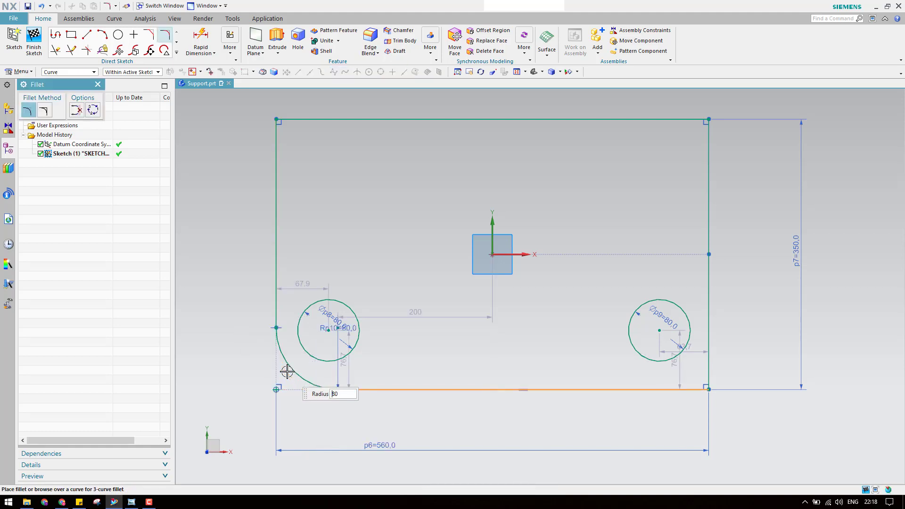
left_click(642, 388)
left_click(706, 364)
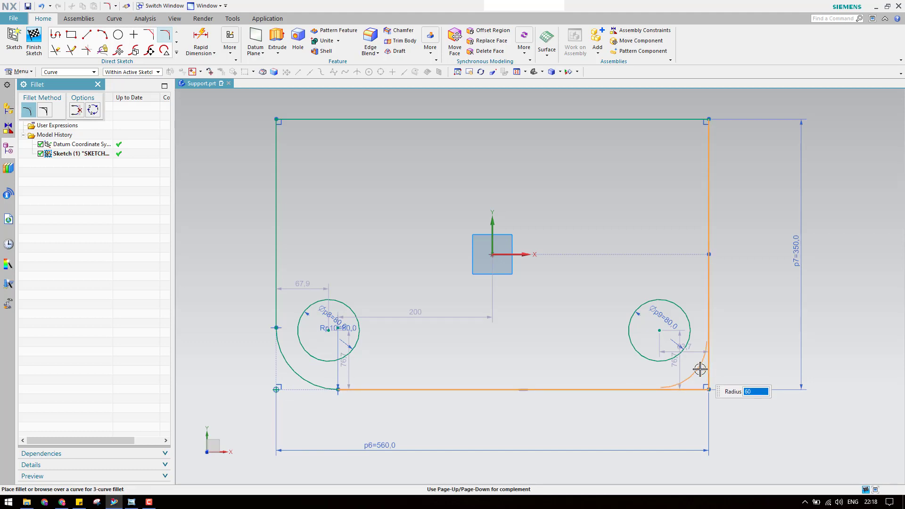
left_click(699, 369)
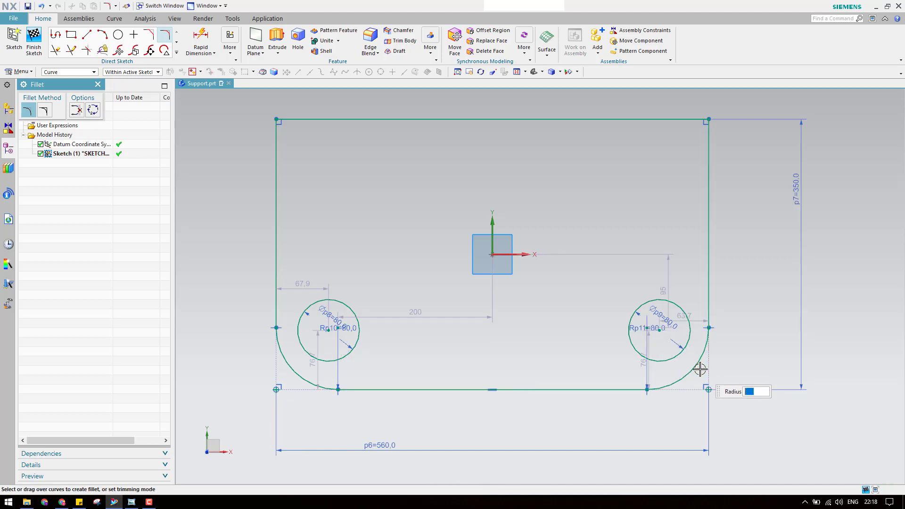
key("Escape")
- Move the right fillet's radius dimension clear of its circle and turn off the display of sketch auto dimensions
left_click_drag(645, 341, 502, 341)
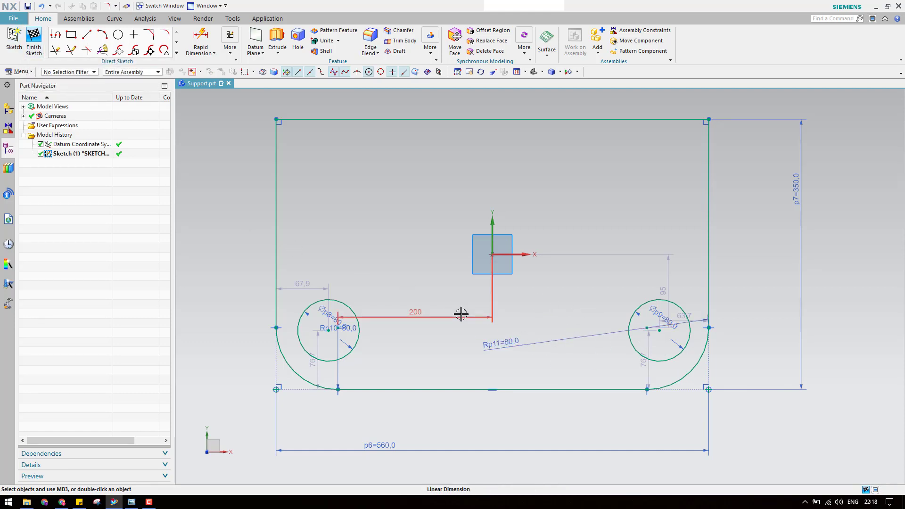
left_click(230, 53)
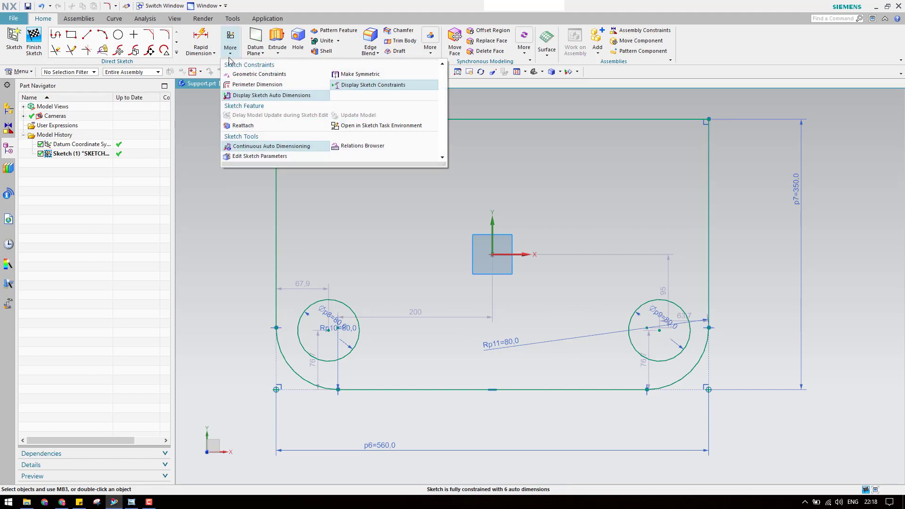
left_click(277, 96)
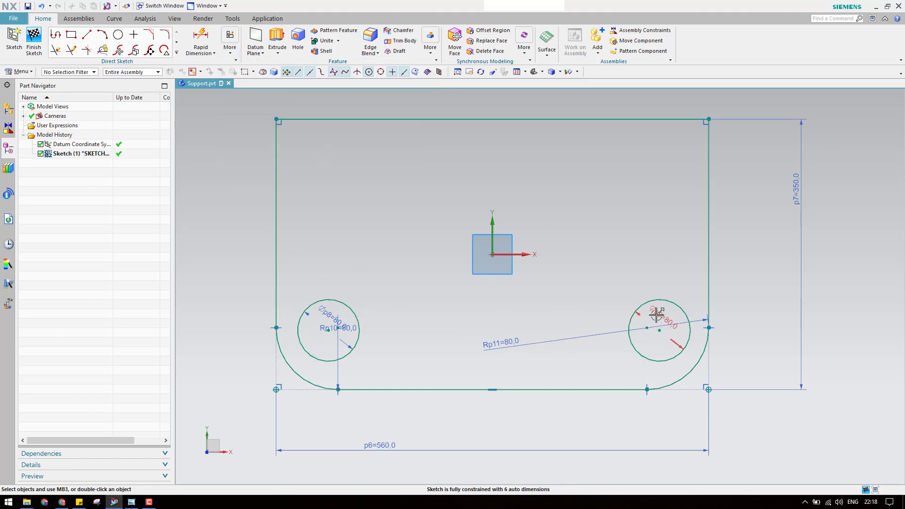
left_click_drag(511, 343, 583, 279)
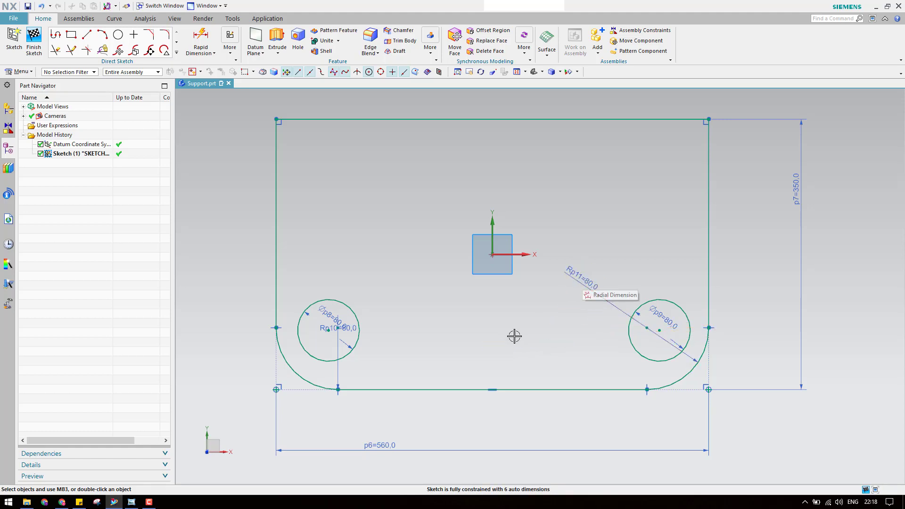
- Constrain each circle concentric with its corner fillet, enabling Automatic Selection Progression for the geometric constraints
key("c")
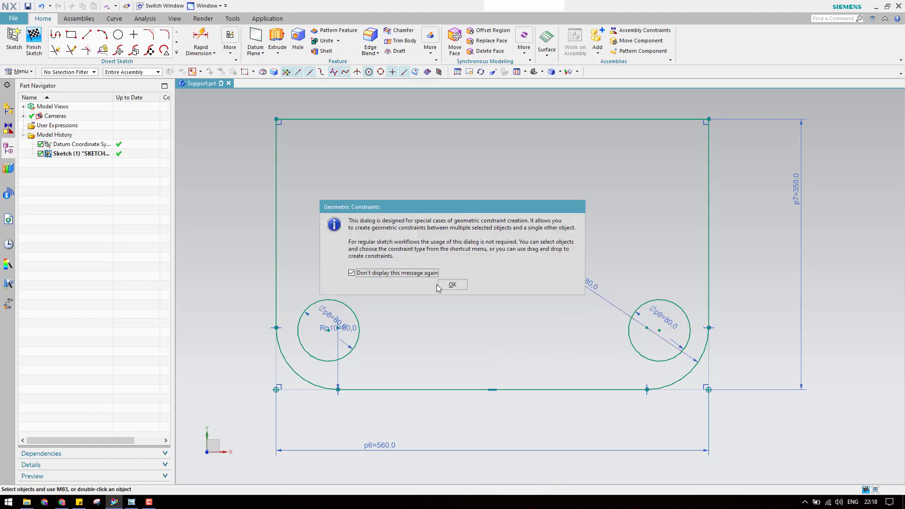
left_click(453, 284)
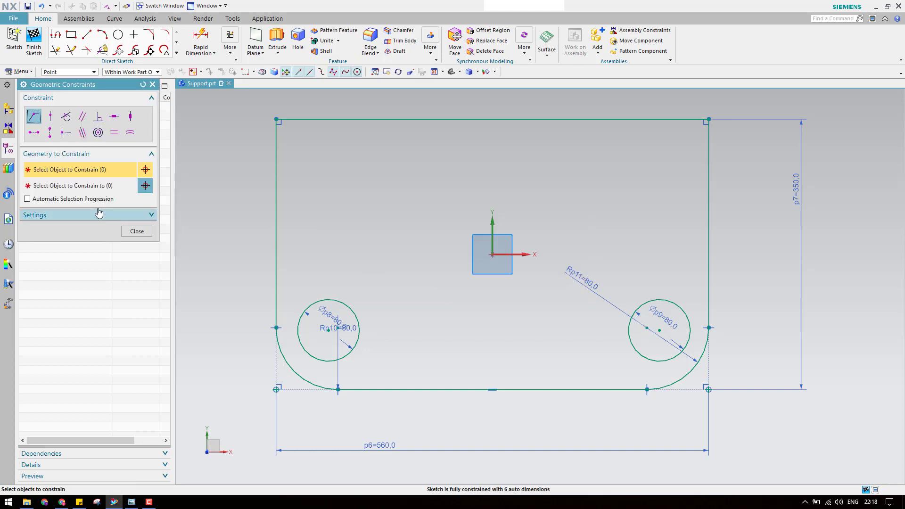
left_click(98, 132)
left_click(362, 319)
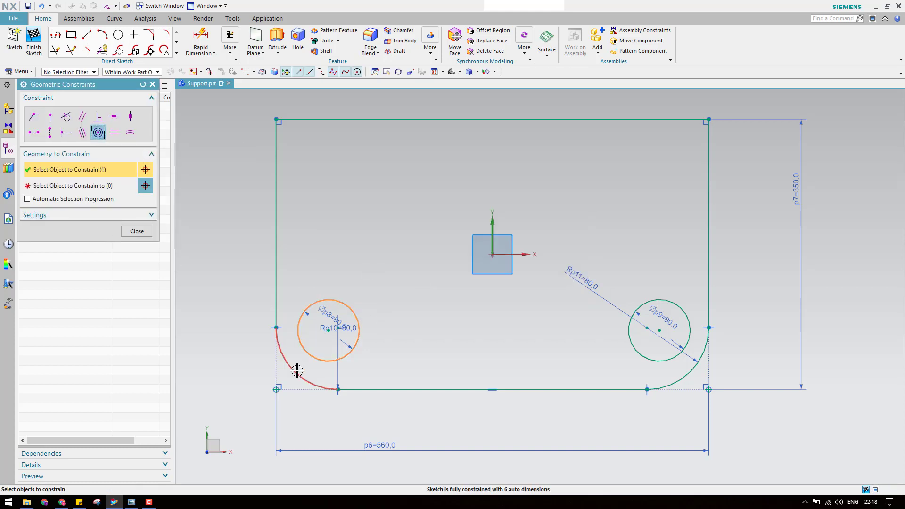
left_click(297, 370)
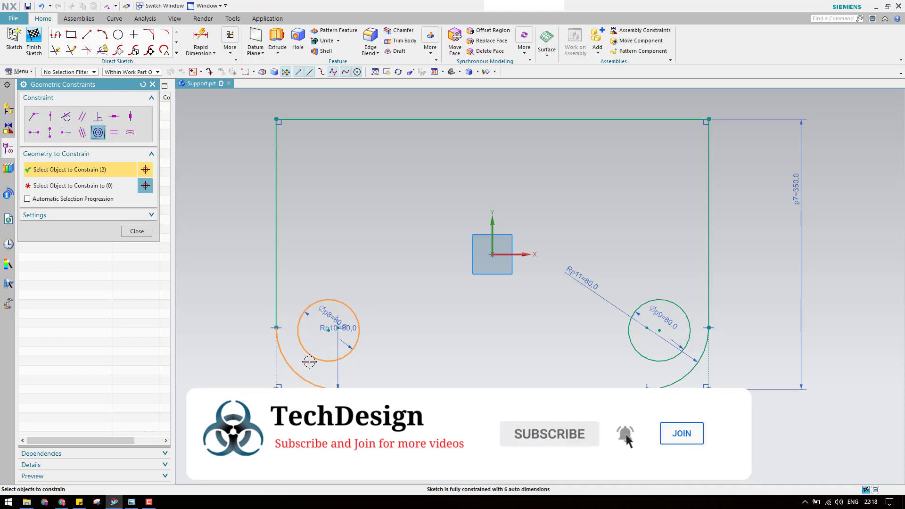
left_click(299, 375, "shift")
left_click(59, 199)
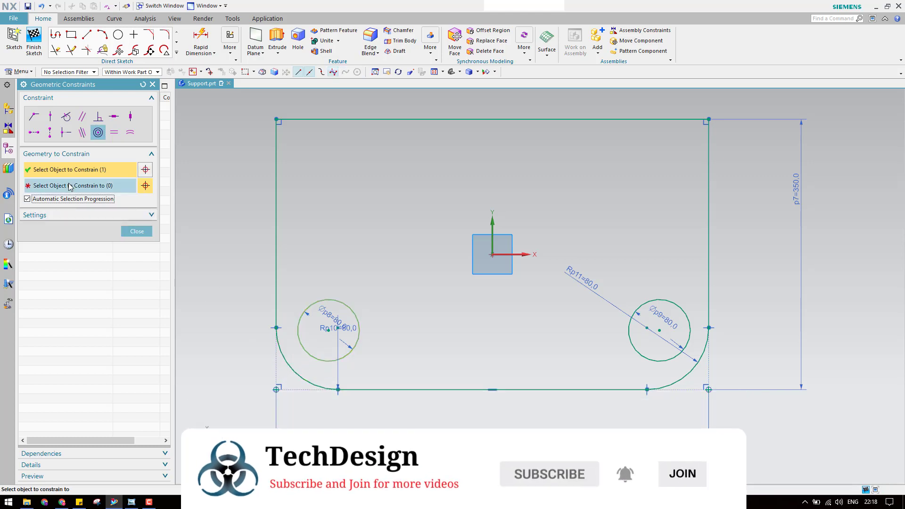
left_click(315, 384)
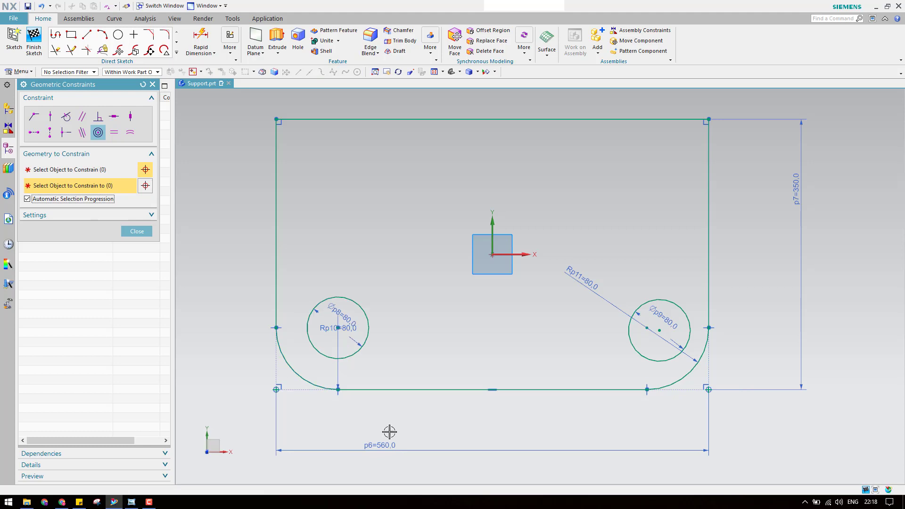
left_click(666, 381)
left_click(660, 361)
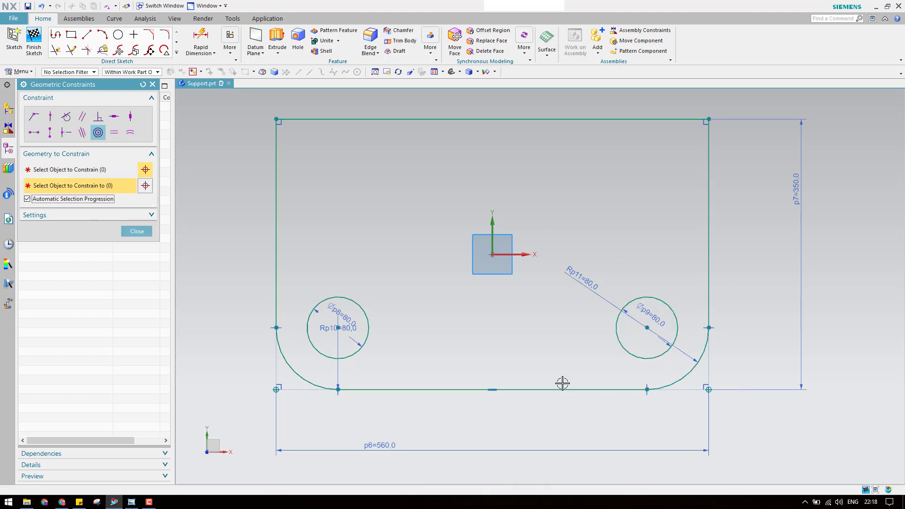
left_click(136, 232)
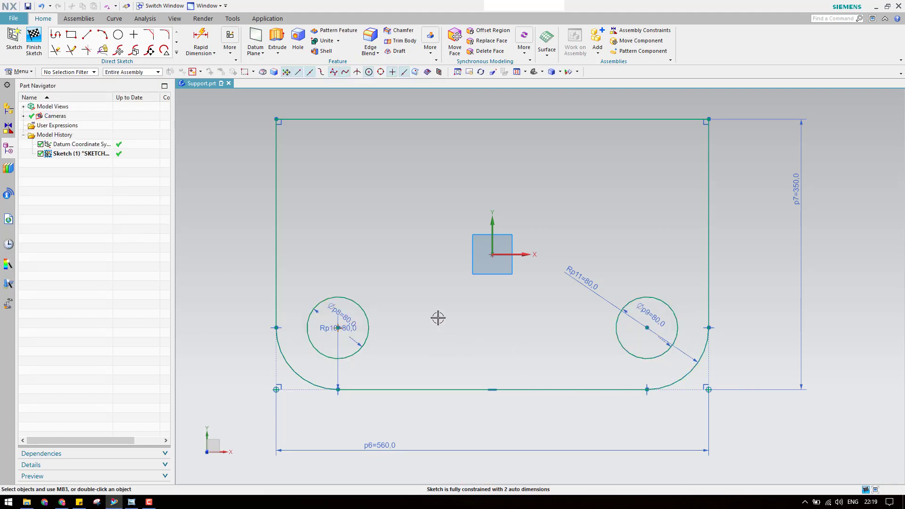
- Finish the sketch and extrude the filleted outline with its two circles upward from 0 to 100 mm
left_click(34, 42)
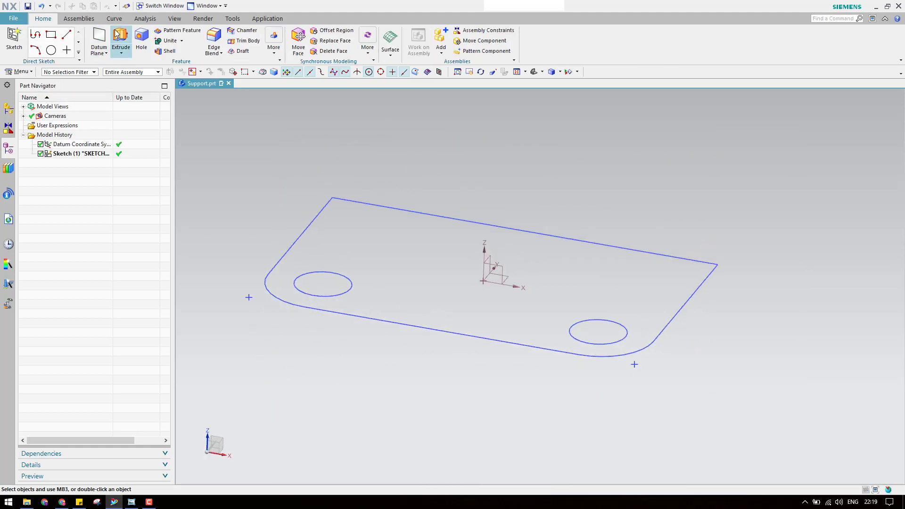
left_click(121, 40)
left_click(349, 312)
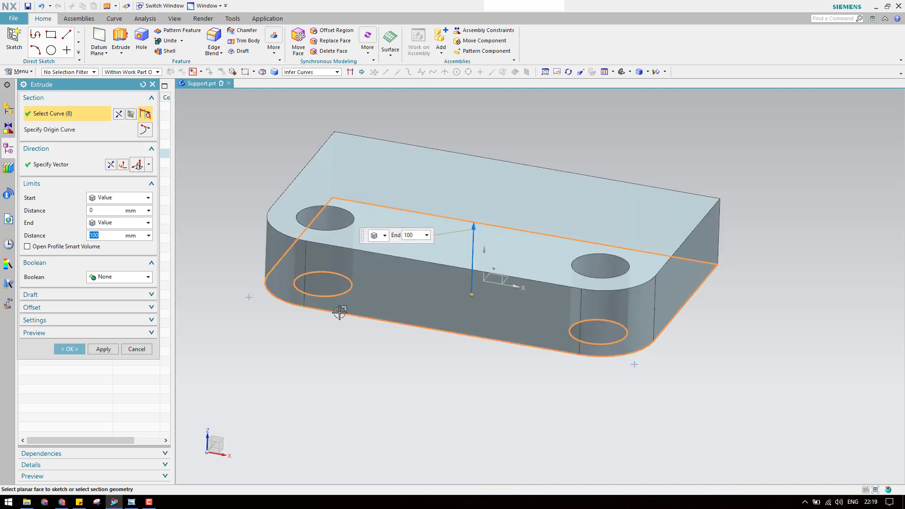
left_click(69, 348)
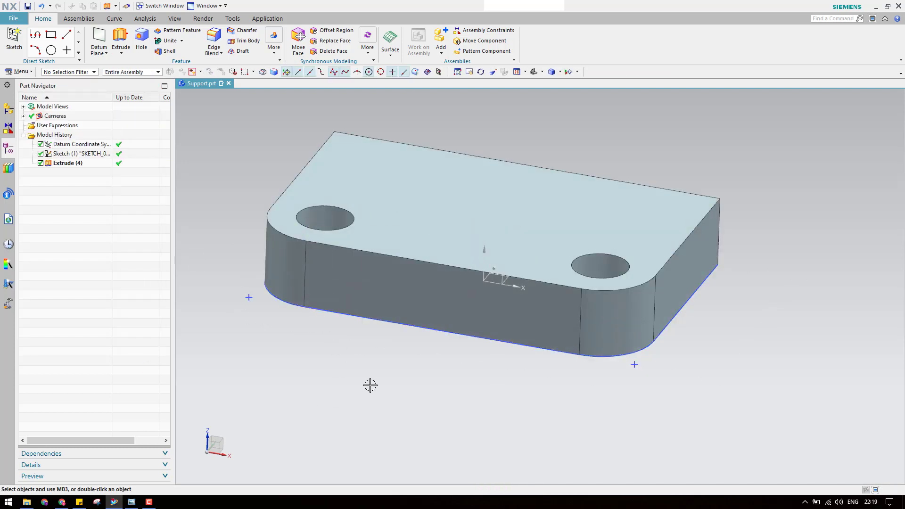
- Reopen the base sketch to review its outline and hole dimensions, and return to the solid
double_click(90, 154)
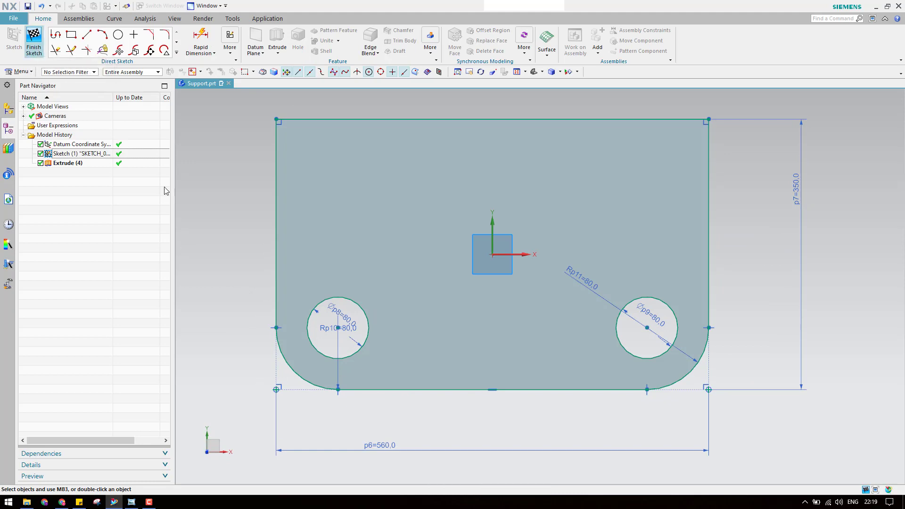
left_click(34, 41)
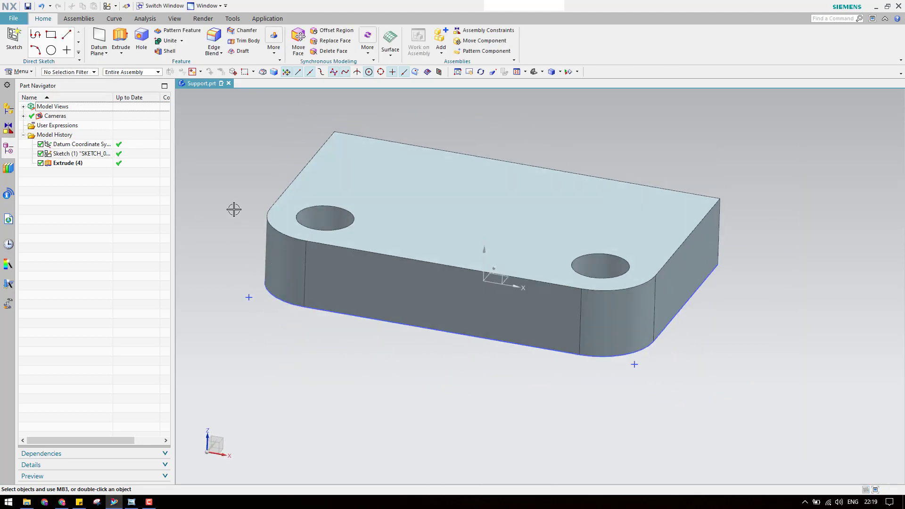
key("ctrl+f")
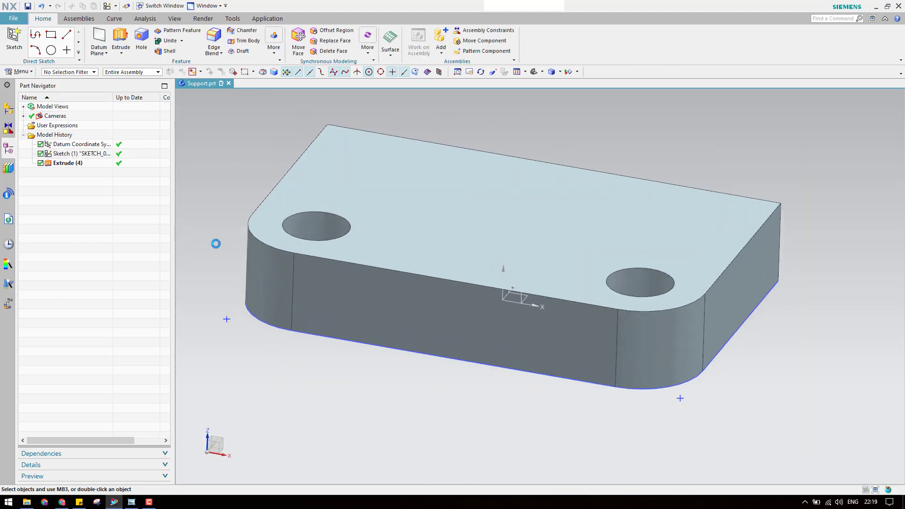
scroll(469, 324, "down", 4)
- Consult the Part 1 drawing and create a new sketch on the base's flat rear side face
left_click(134, 500)
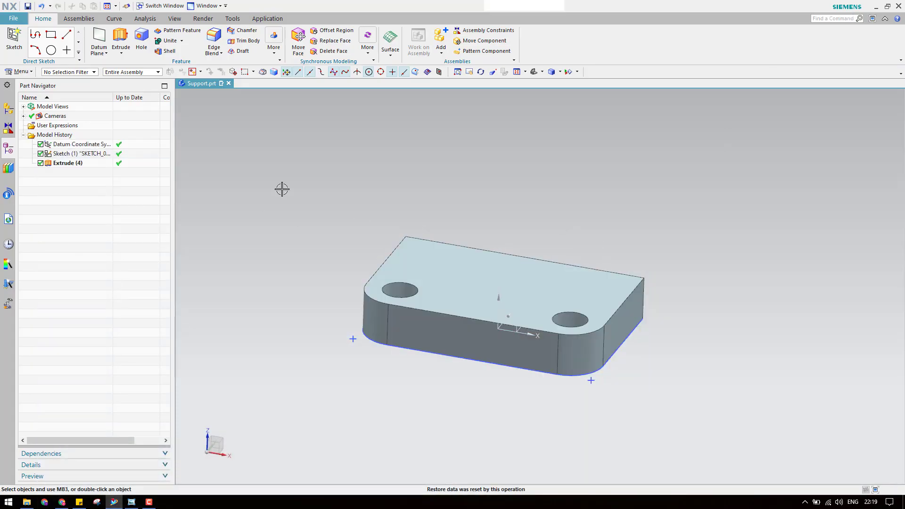
left_click(15, 39)
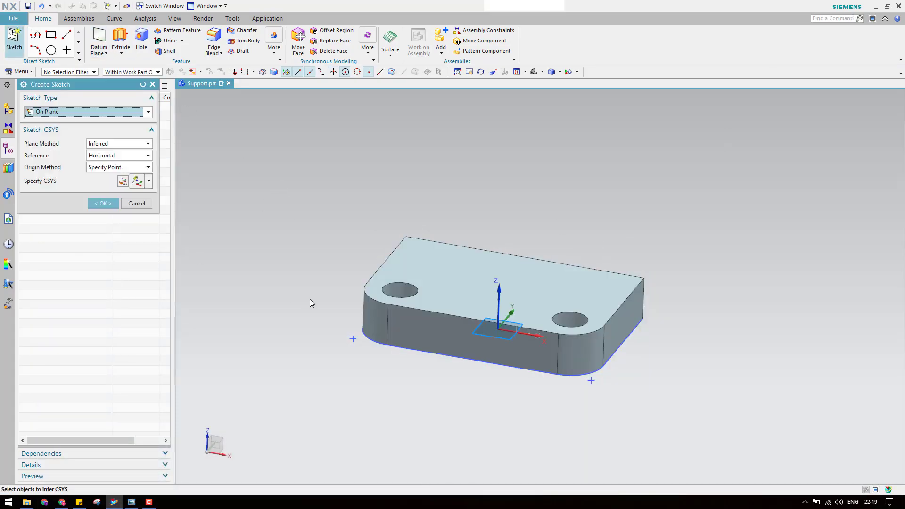
mouse_move(397, 274)
middle_mouse_down()
mouse_move(317, 245)
mouse_move(273, 253)
mouse_move(289, 269)
middle_mouse_up()
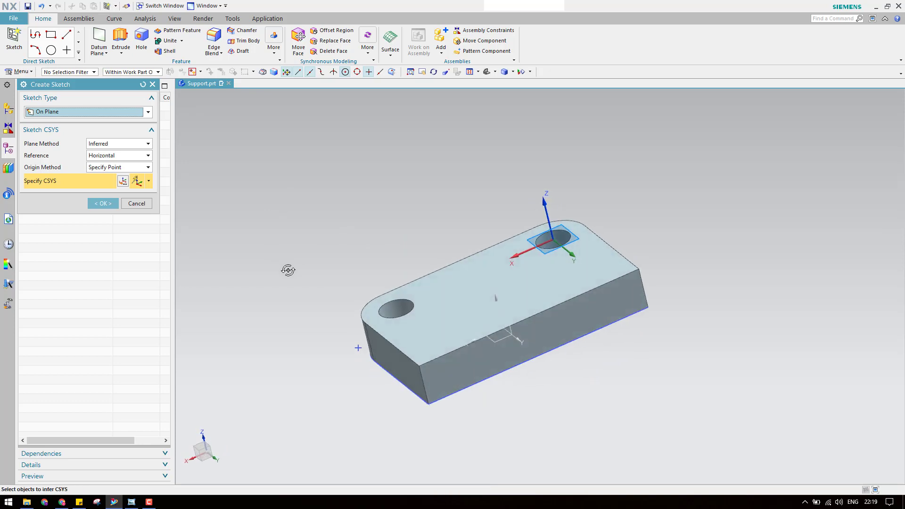
left_click(559, 329)
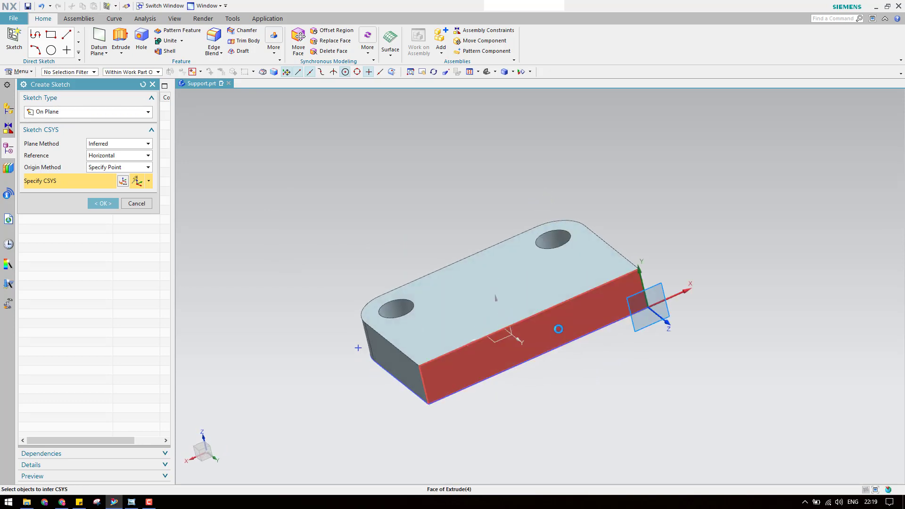
middle_click(345, 221)
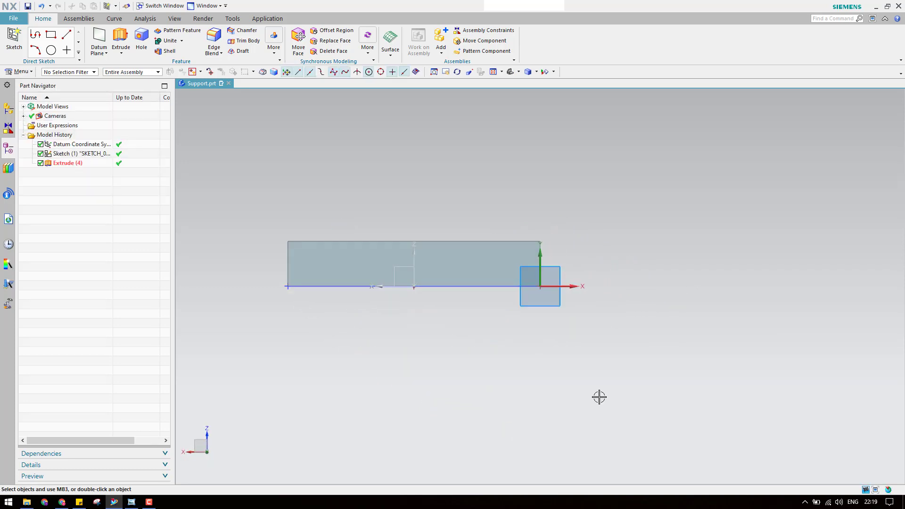
- Draw a 200 mm diameter circle centred above the base and a separate 300 mm diameter circle beside it
left_click(118, 35)
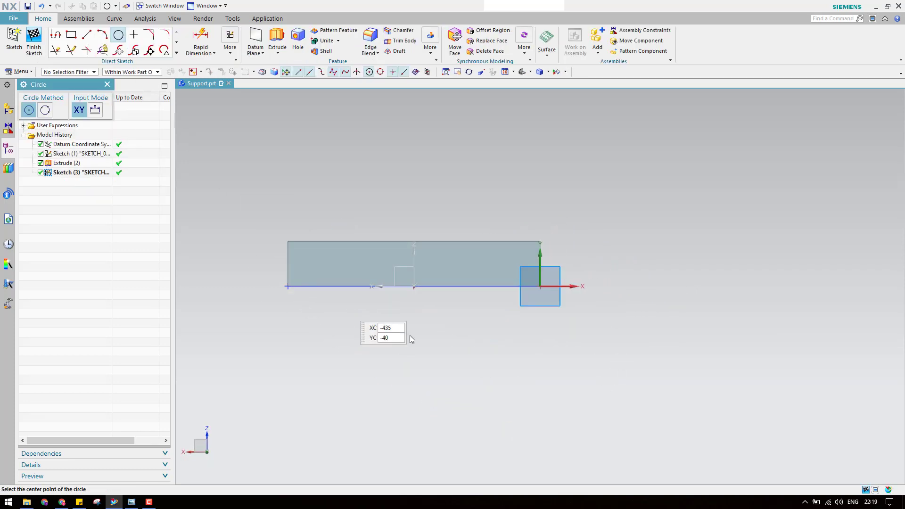
scroll(424, 343, "down", 3)
scroll(427, 311, "up", 1)
left_click(422, 152)
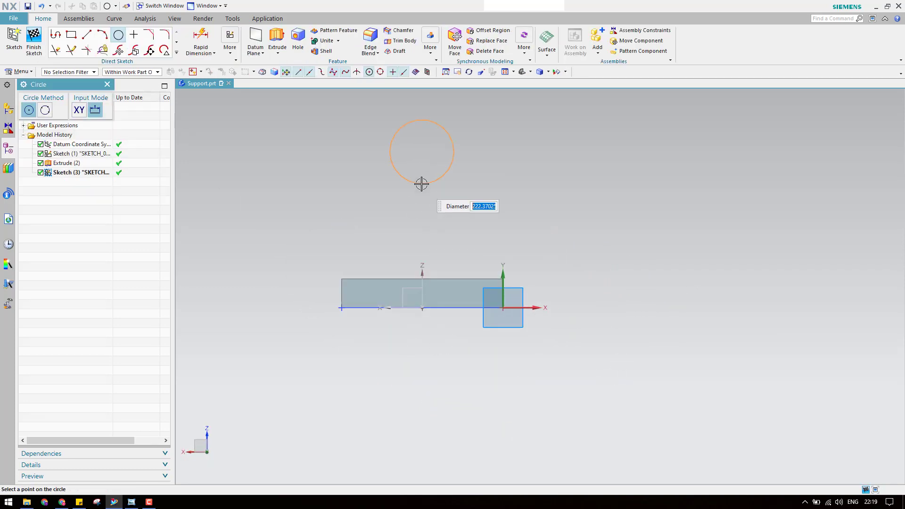
key("Return")
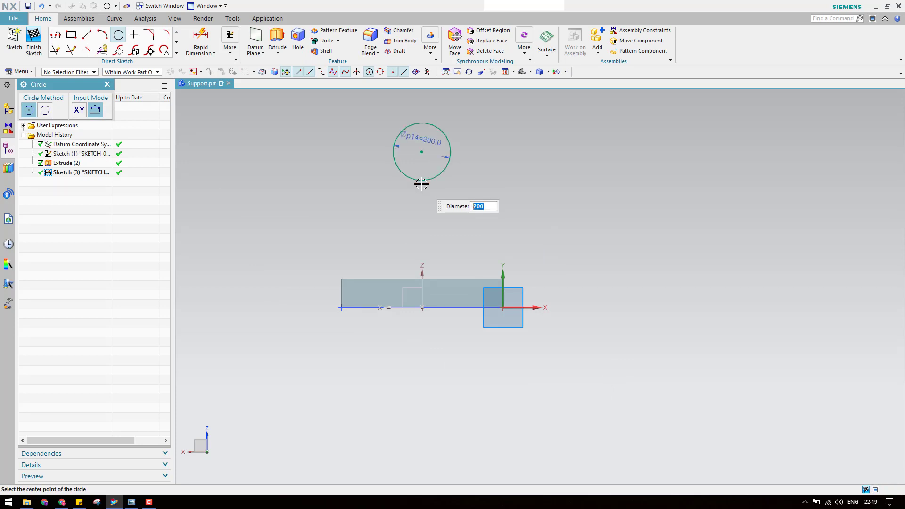
type("300")
key("Return")
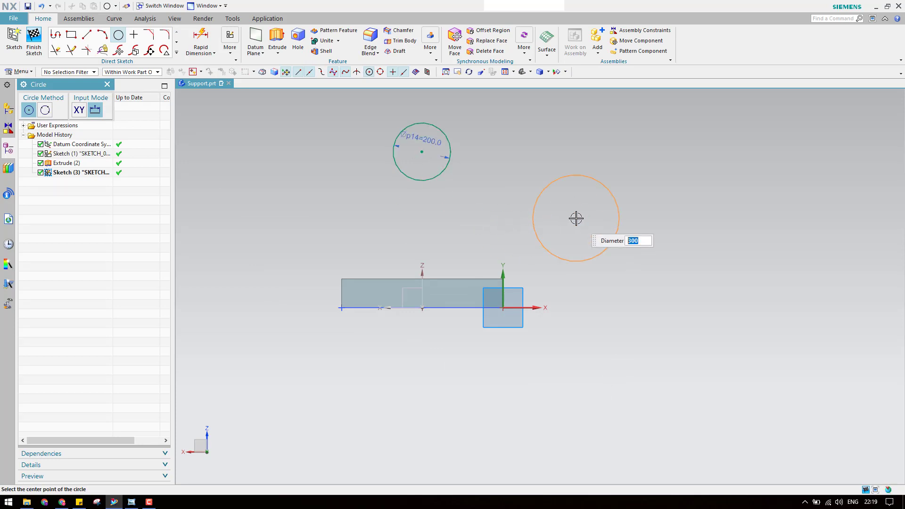
left_click(575, 218)
key("Escape")
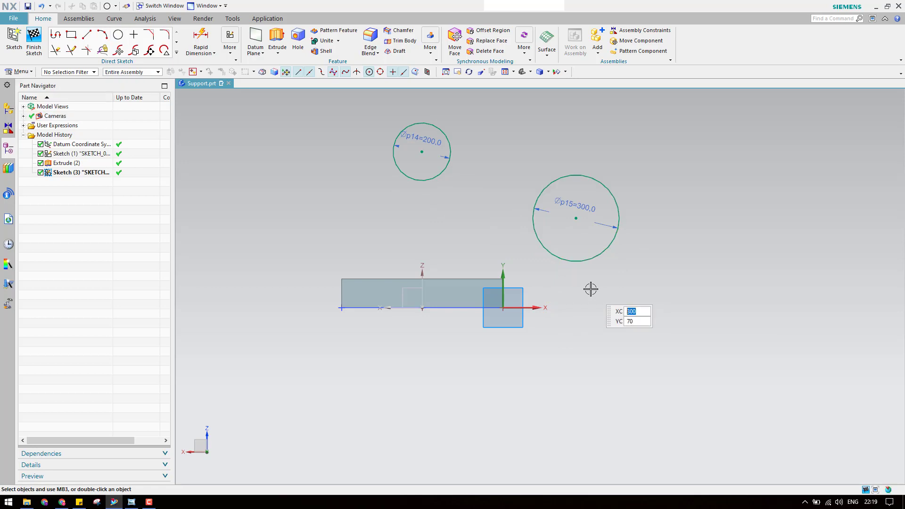
- Constrain the 300 mm circle concentric with the 200 mm circle
key("c")
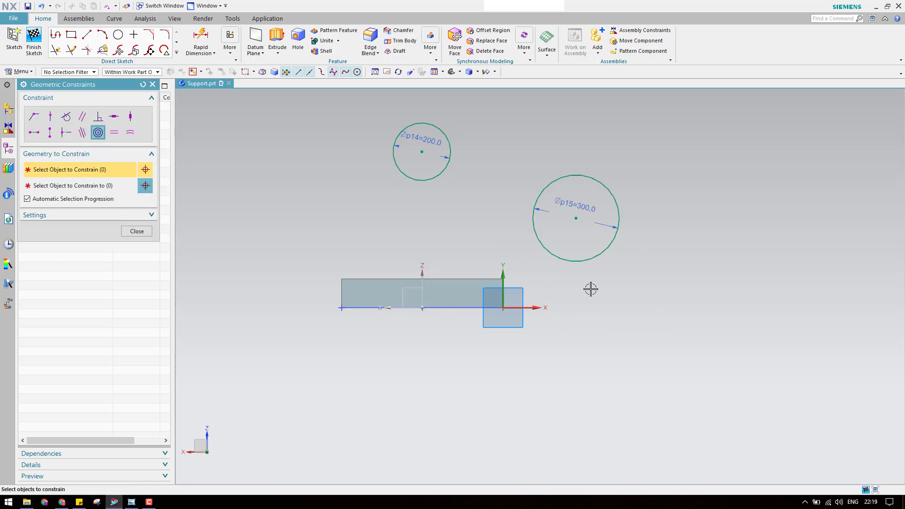
left_click(562, 253)
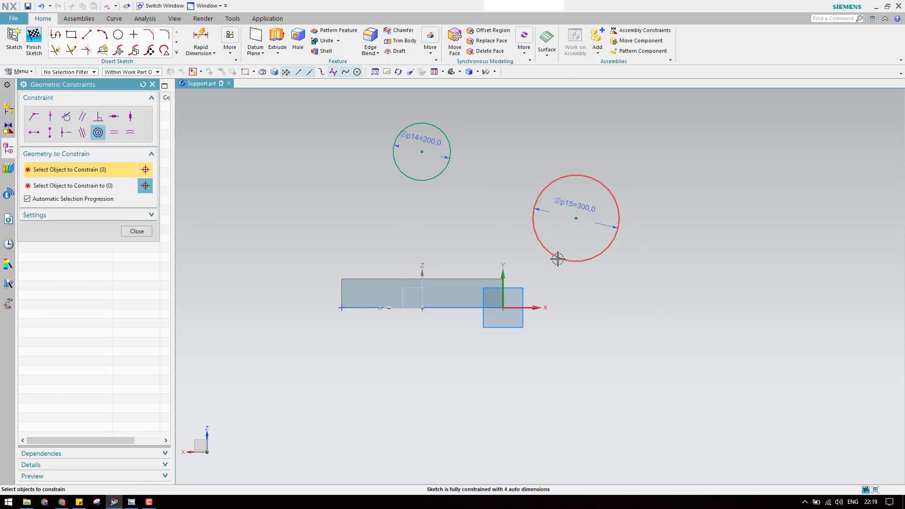
left_click(423, 180)
key("Escape")
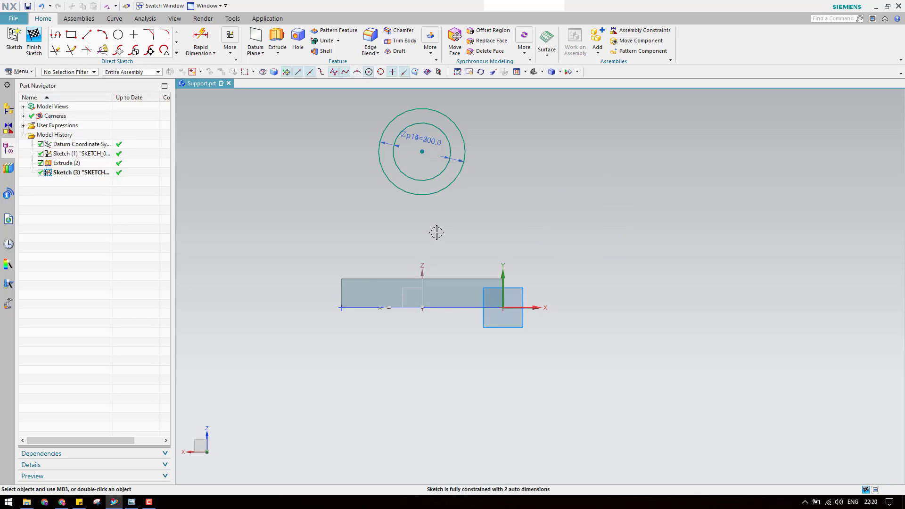
- Dimension the height of the circles' centre above the base's bottom edge and set it to 700 mm
key("d")
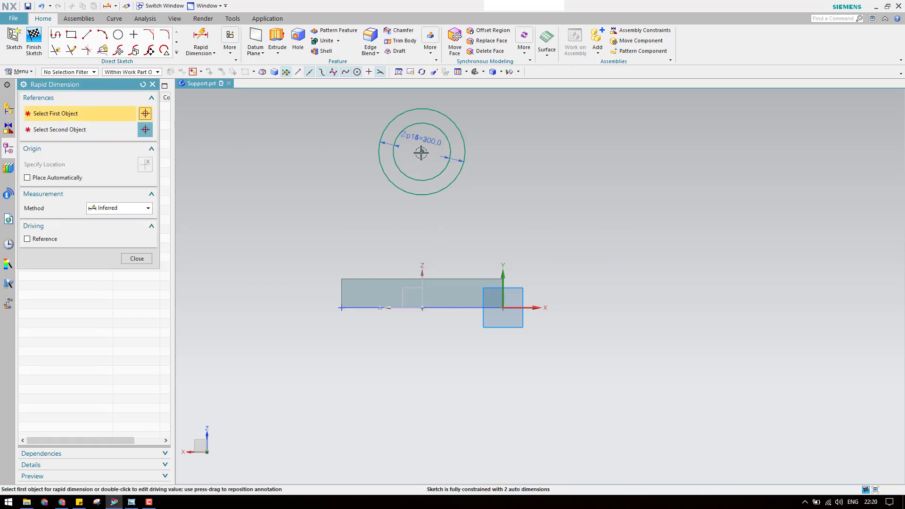
left_click(420, 153)
left_click(412, 308)
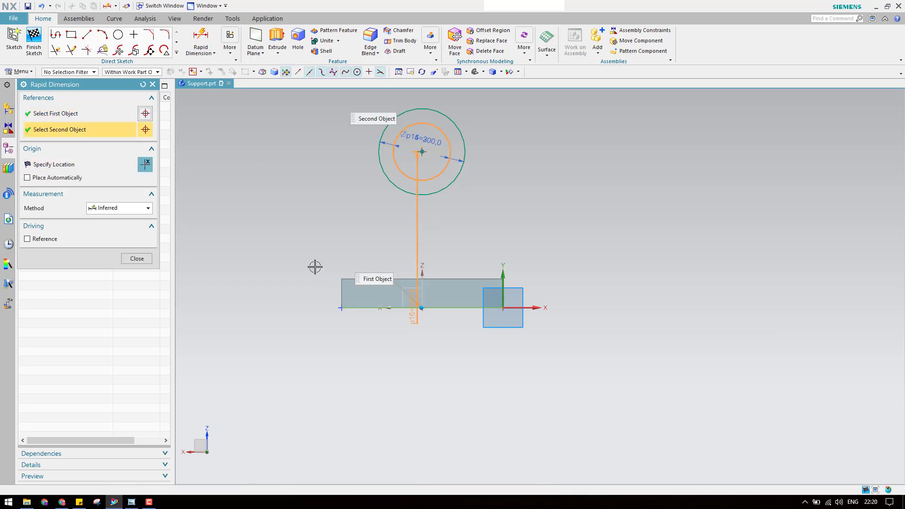
left_click(307, 252)
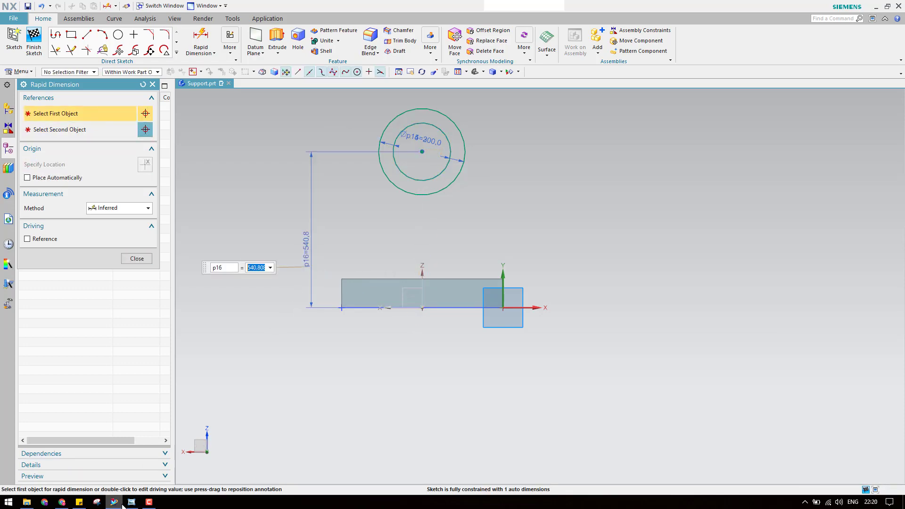
left_click(121, 503)
left_click(121, 503)
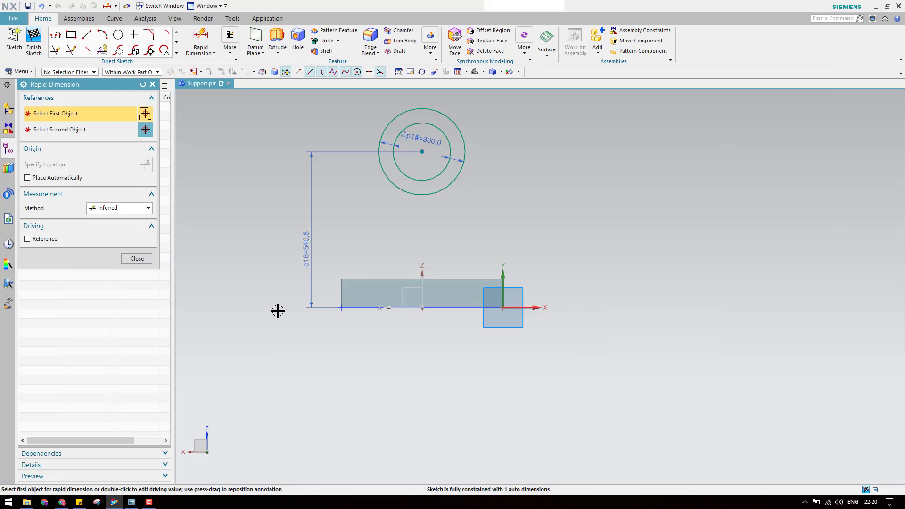
double_click(305, 243)
type("7")
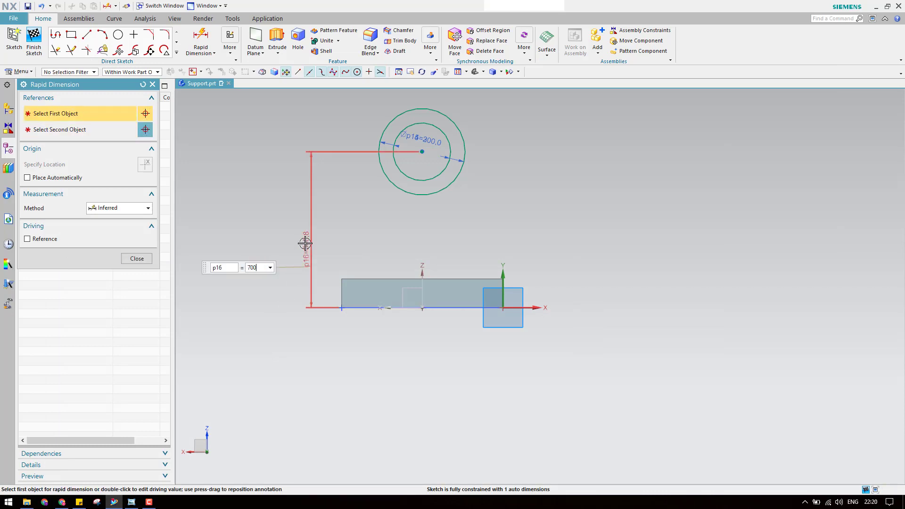
type("00")
key("Return")
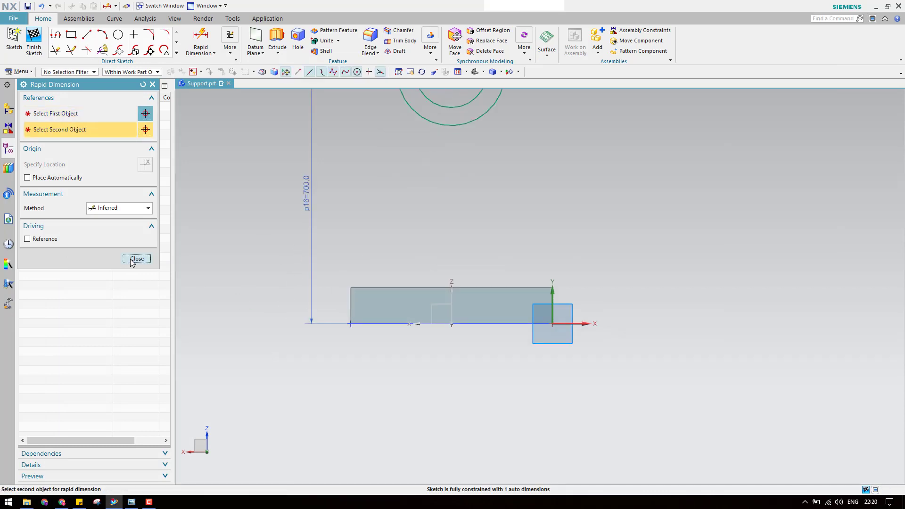
left_click(136, 259)
- Constrain the circles' shared centre onto the vertical Z axis with a Point on Curve constraint
scroll(410, 289, "down", 3)
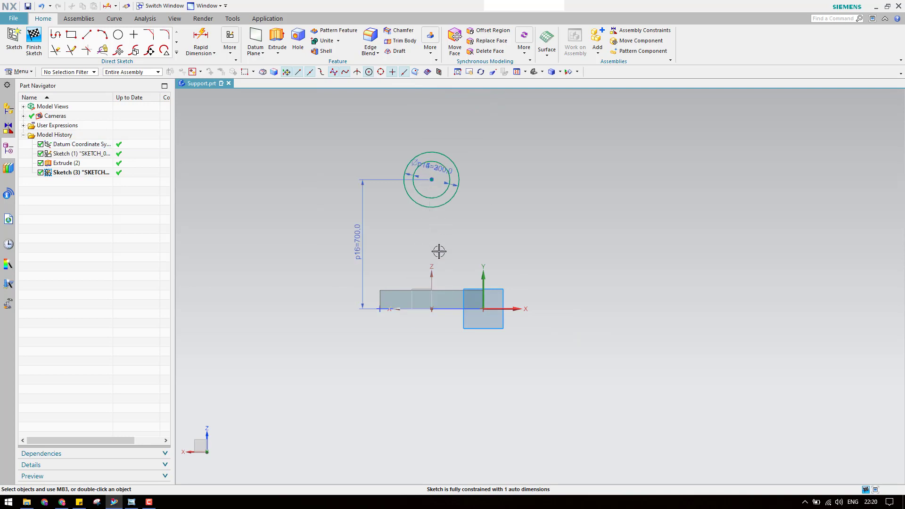
scroll(436, 266, "up", 1)
key("c")
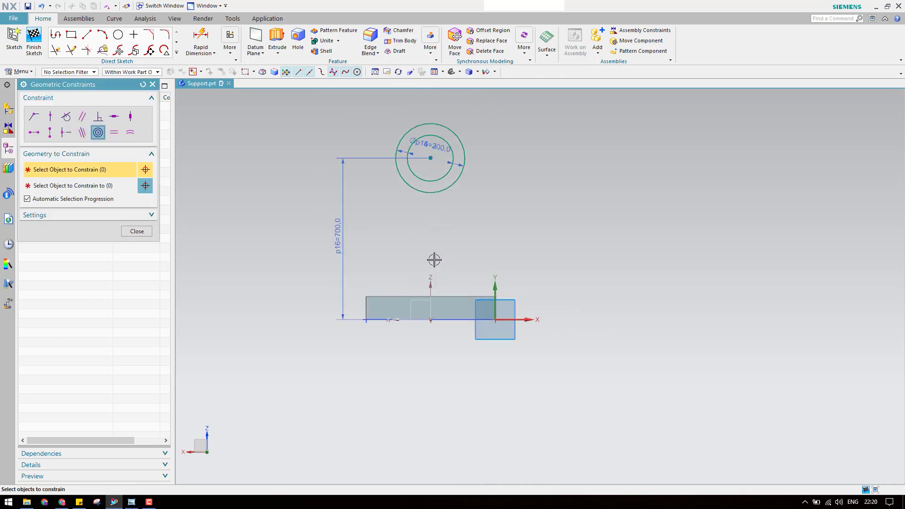
left_click(50, 116)
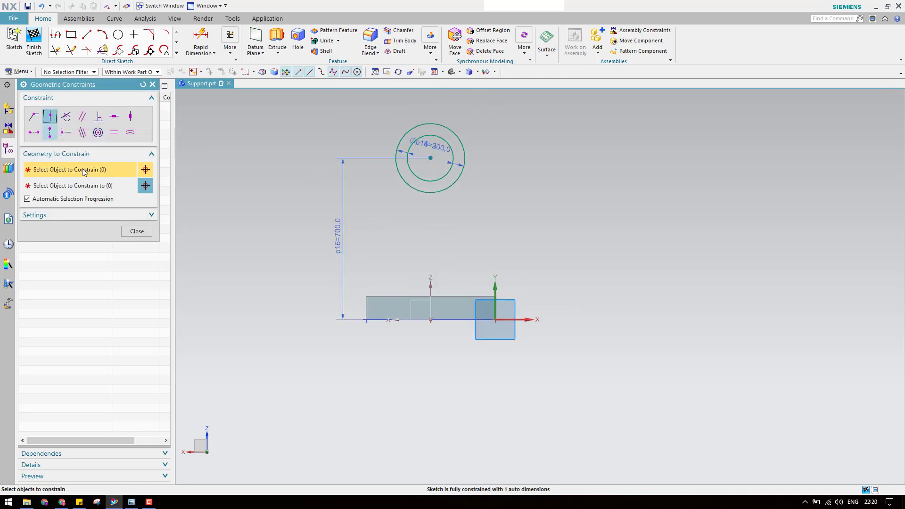
left_click(431, 158)
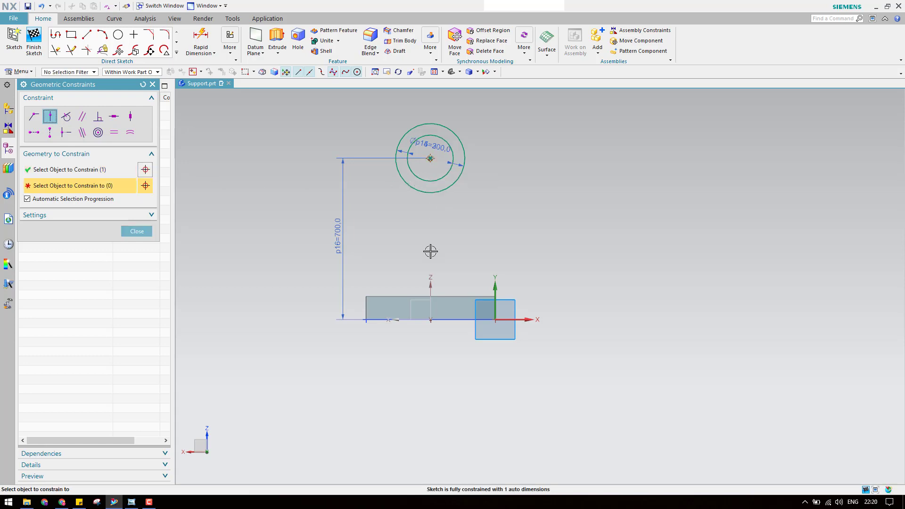
left_click(136, 231)
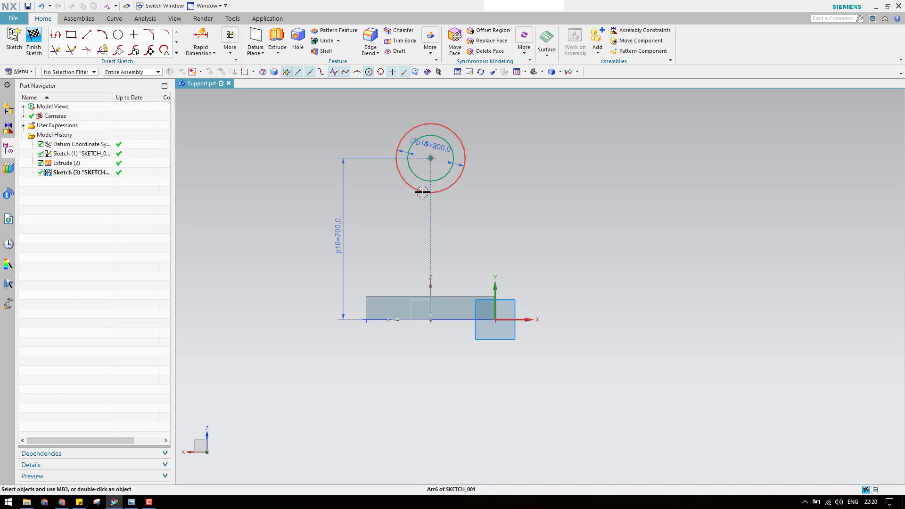
- Finish the sketch and extrude the two concentric circles as a ring from 0 to 150 mm over the base
key("ctrl+q")
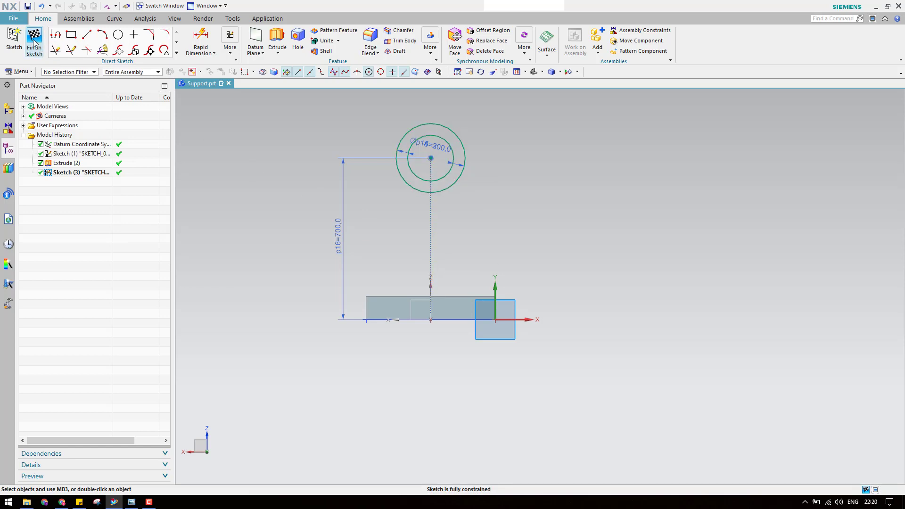
middle_click_drag(396, 250, 501, 218)
left_click(127, 503)
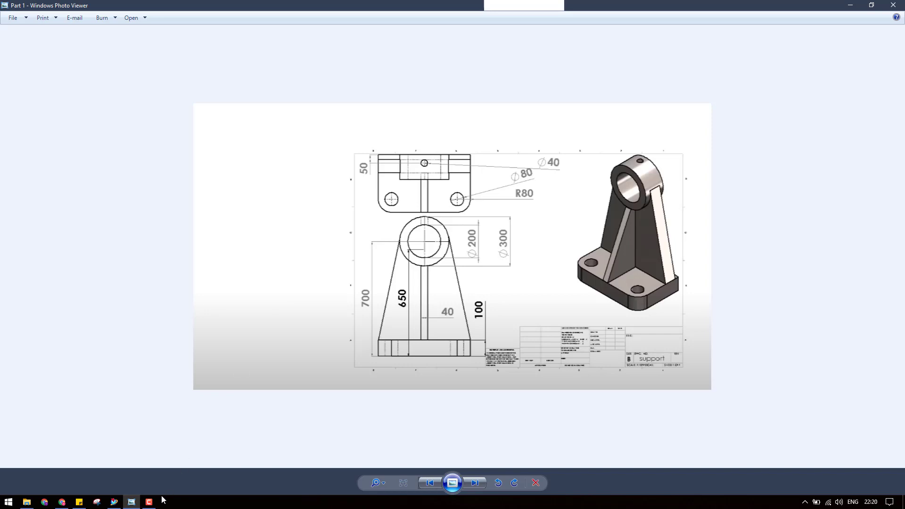
left_click(114, 501)
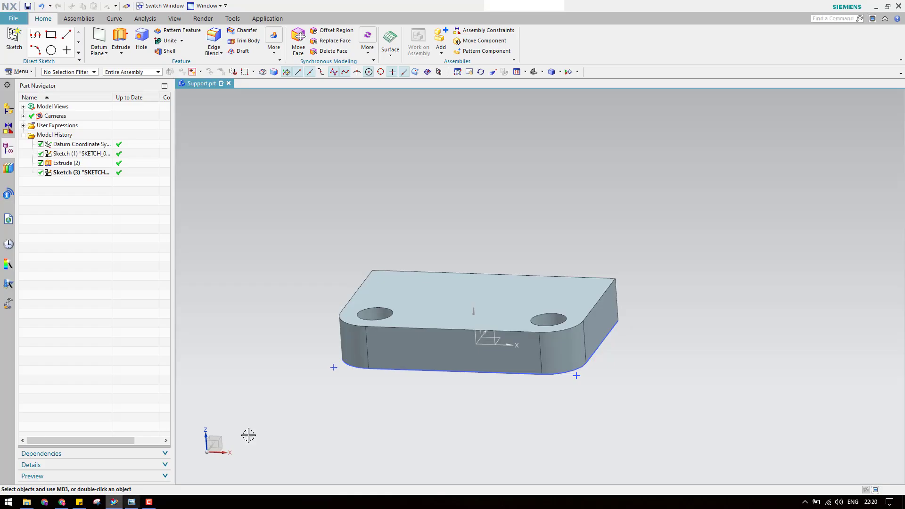
left_click(121, 36)
scroll(374, 290, "down", 4)
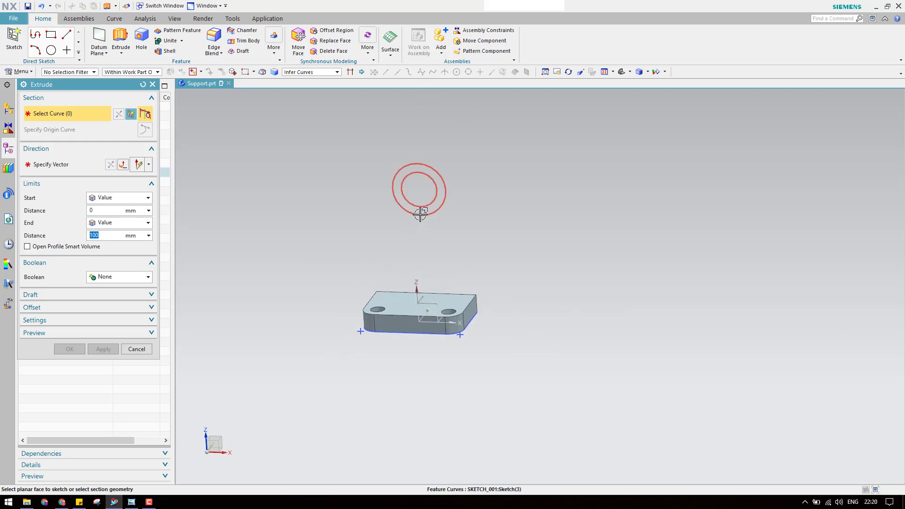
left_click(420, 213)
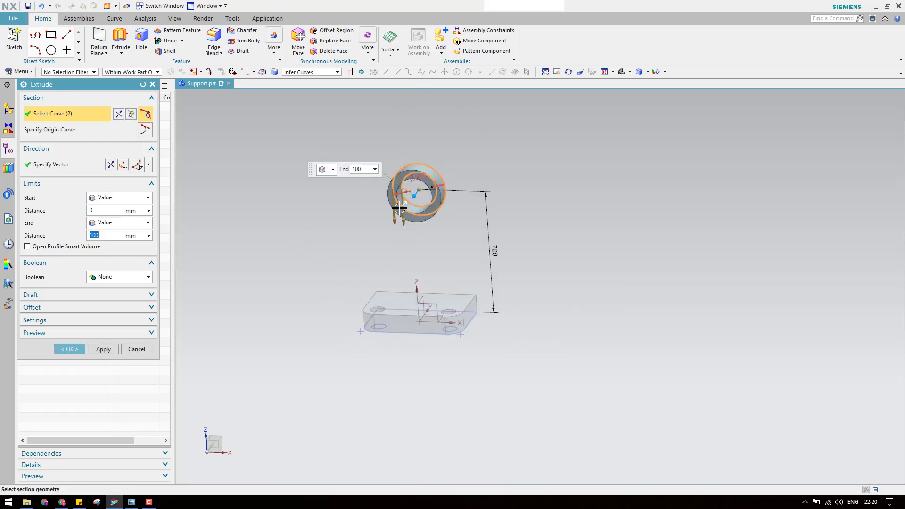
type("15")
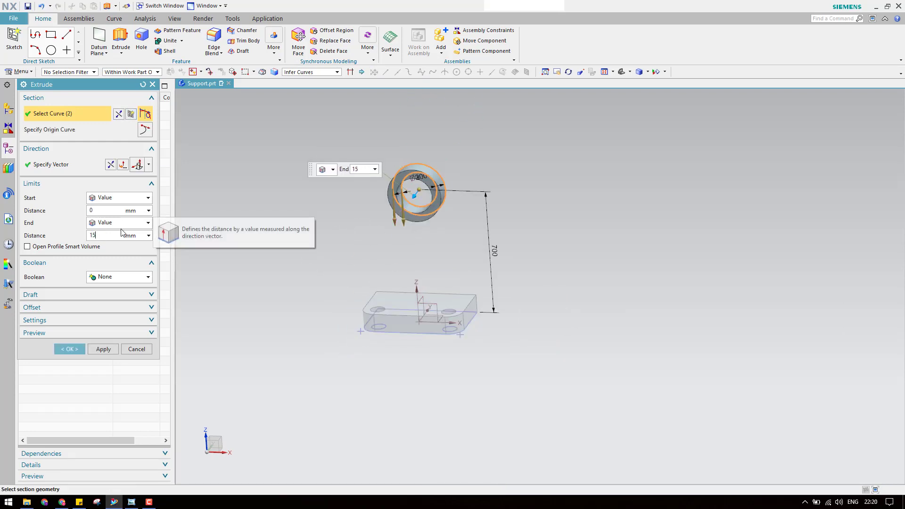
type("0")
key("Return")
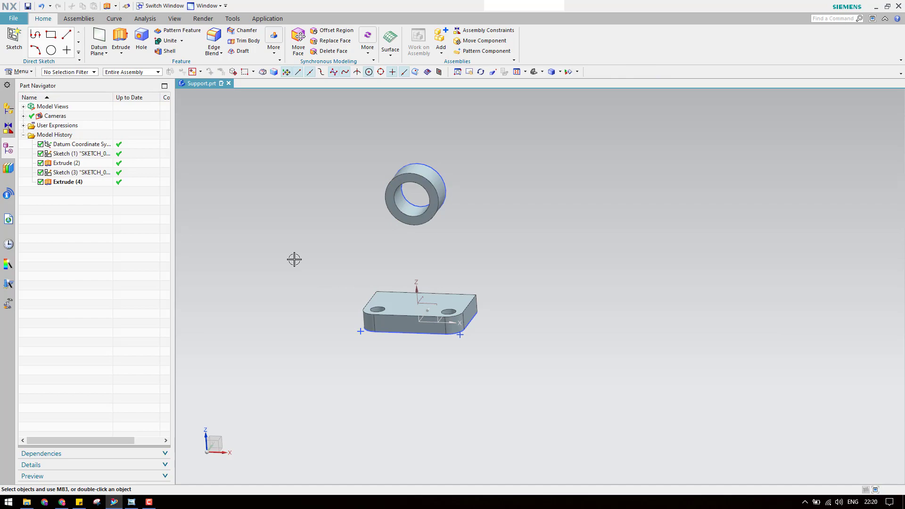
- Create an At Distance datum plane 30 mm inward from the base's rear face and enlarge it to about 1190 by 588 mm
left_click(131, 501)
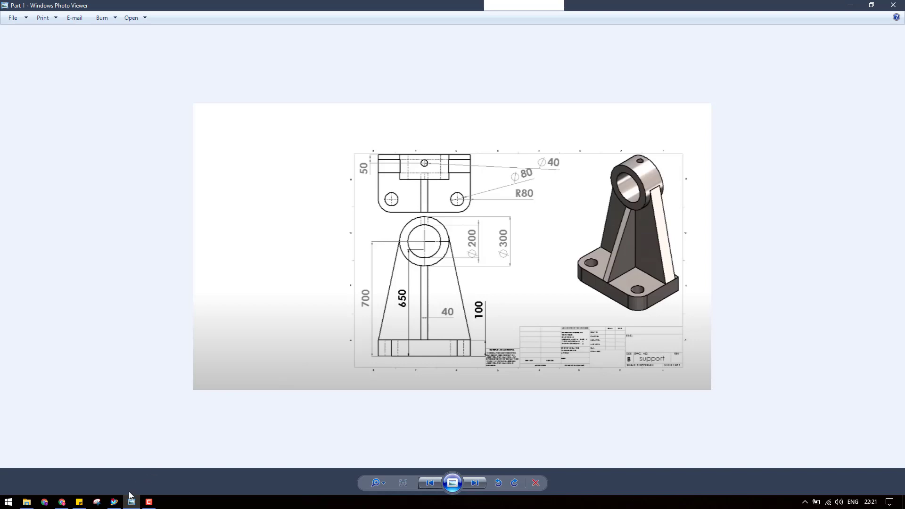
left_click(114, 501)
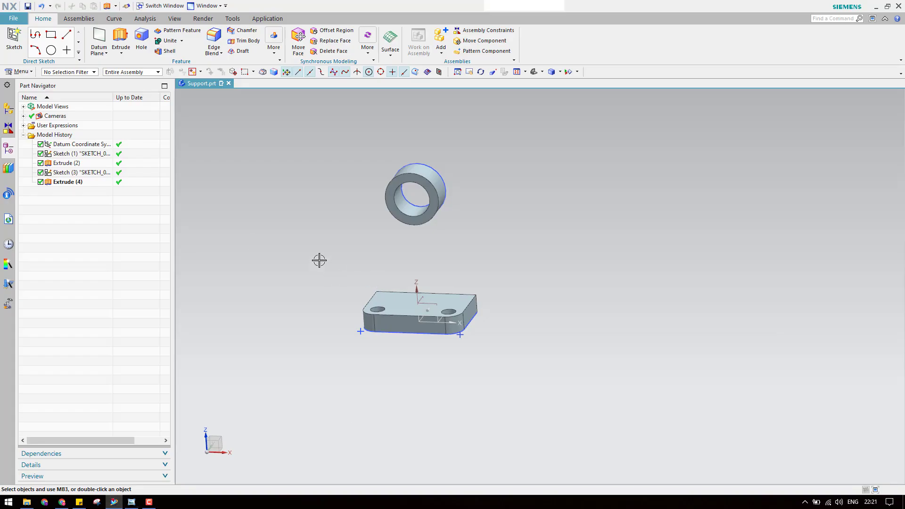
left_click(99, 40)
middle_click_drag(393, 309, 298, 319)
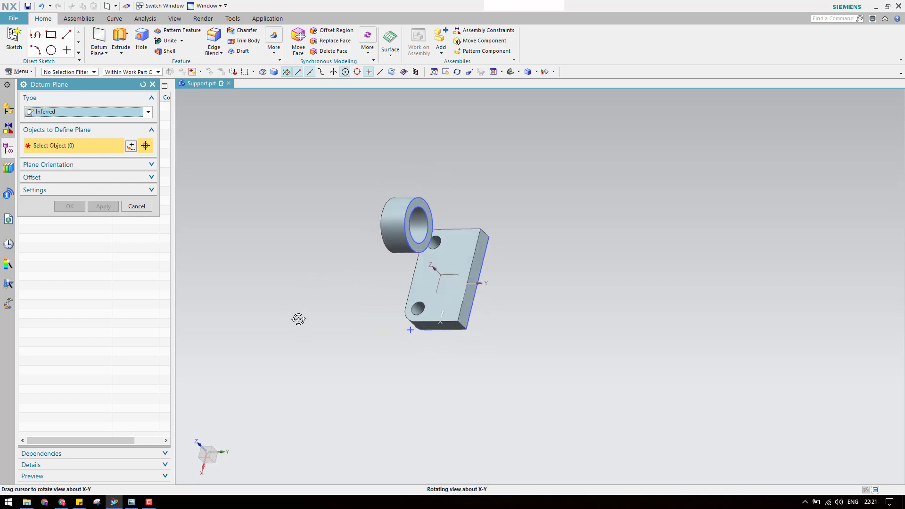
left_click(141, 107)
left_click(116, 133)
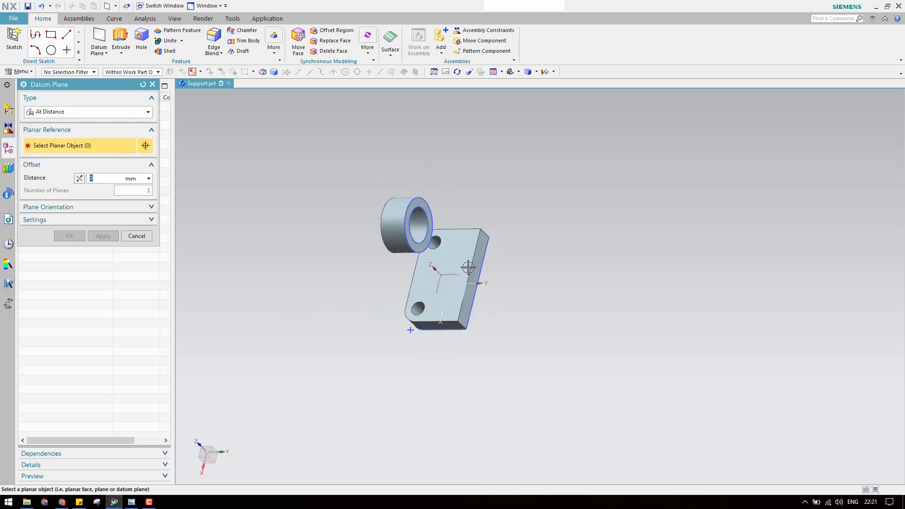
scroll(481, 276, "up", 2)
left_click(481, 276)
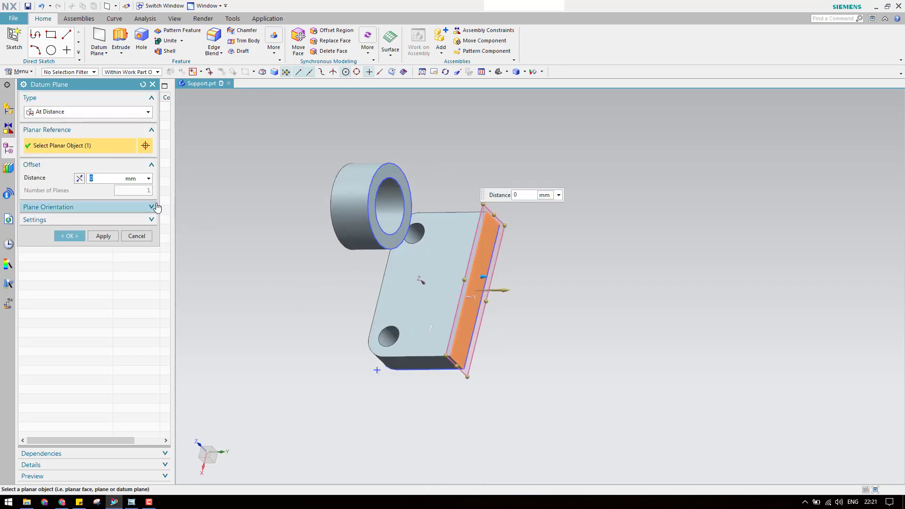
key("Return")
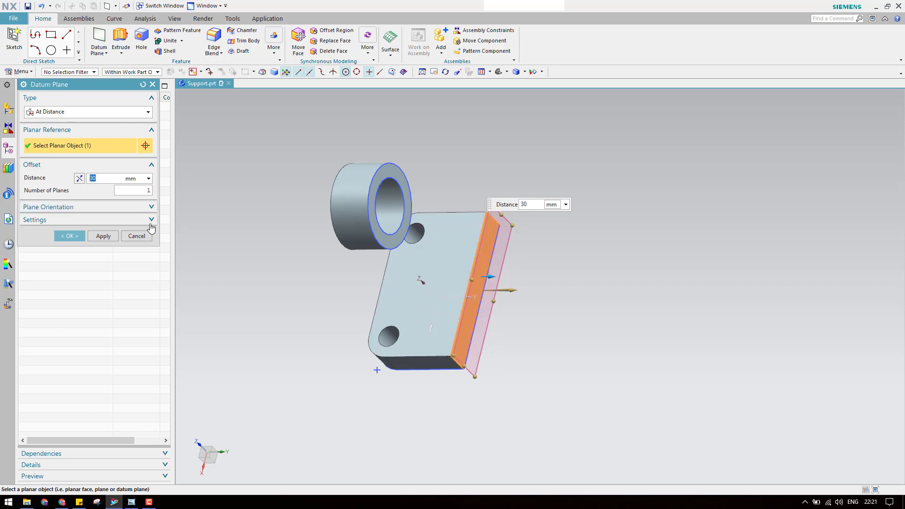
left_click(79, 178)
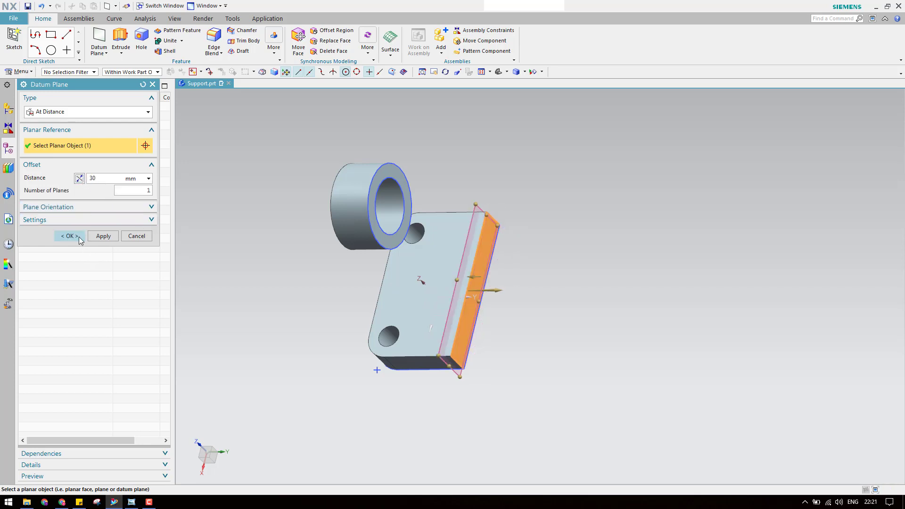
left_click_drag(342, 173, 312, 164)
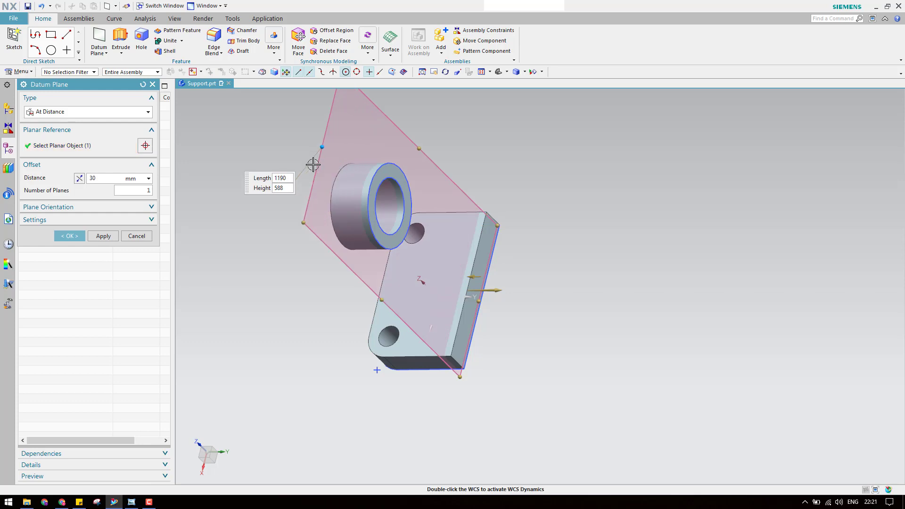
left_click(82, 238)
- Start a sketch on the new datum plane and project the ring's outer circle into it as a single curve
middle_click_drag(404, 295, 494, 265)
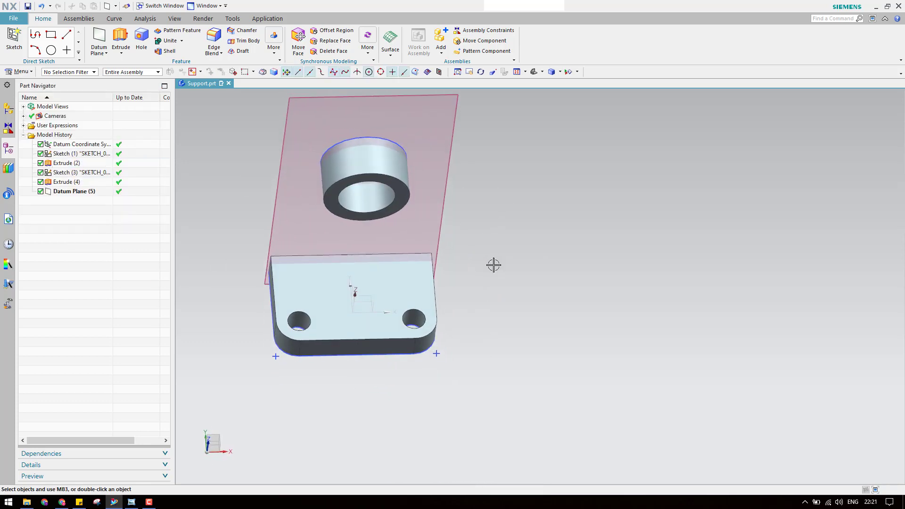
left_click(49, 40)
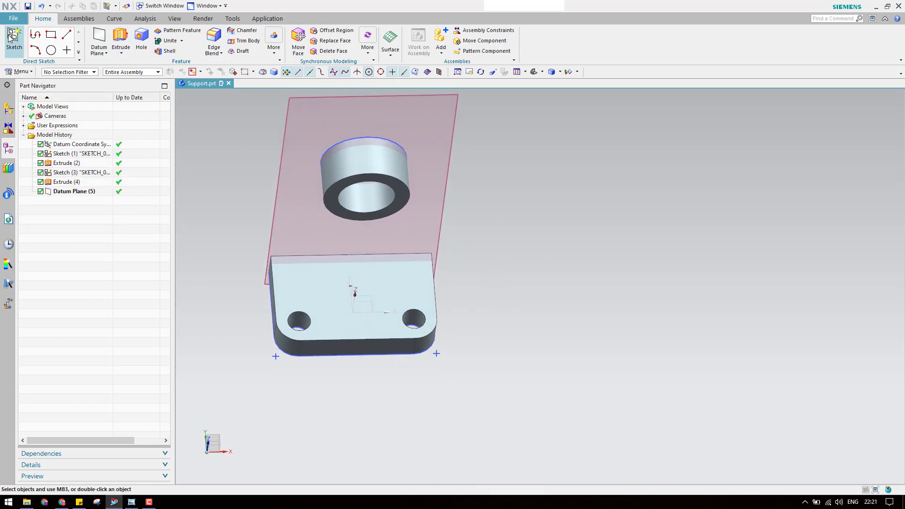
left_click(450, 175)
middle_click(501, 242)
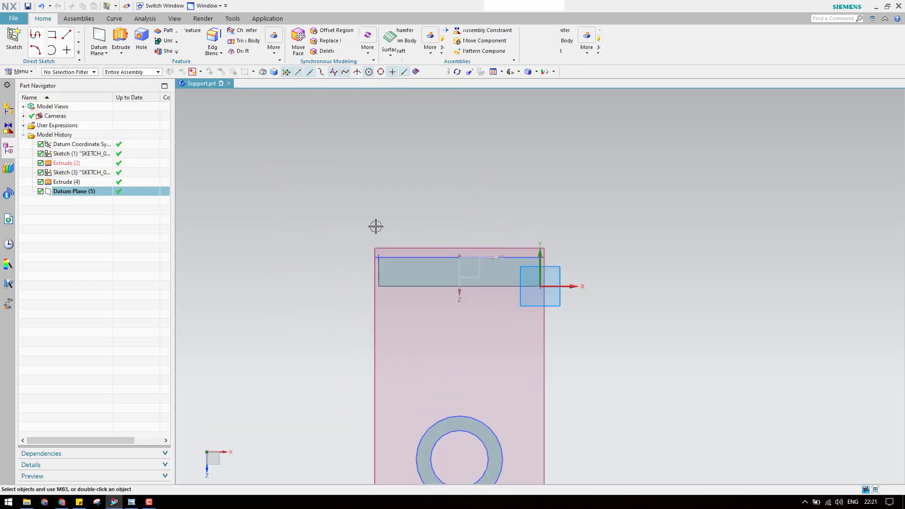
scroll(438, 370, "up", 3)
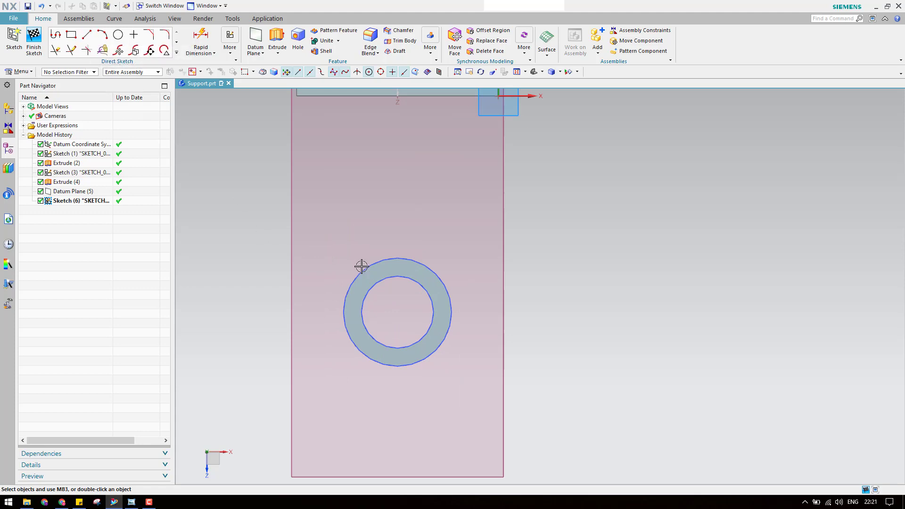
left_click(176, 54)
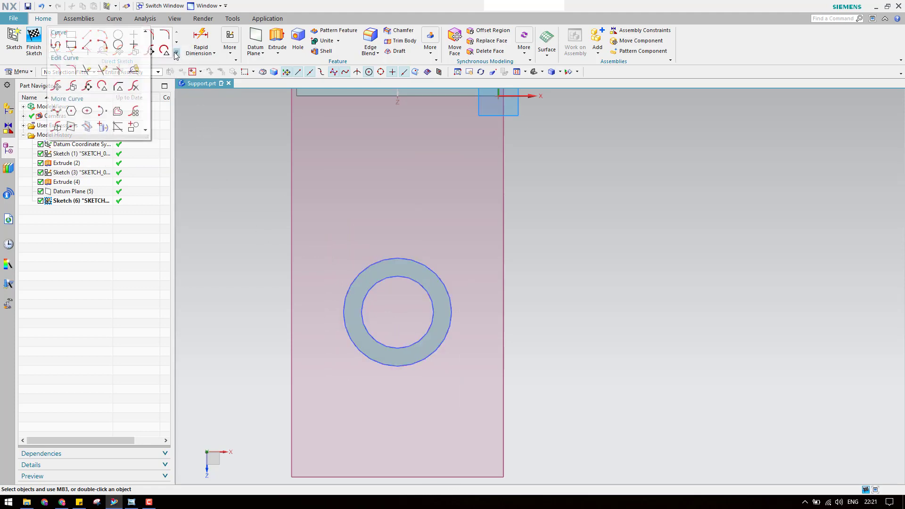
left_click(102, 128)
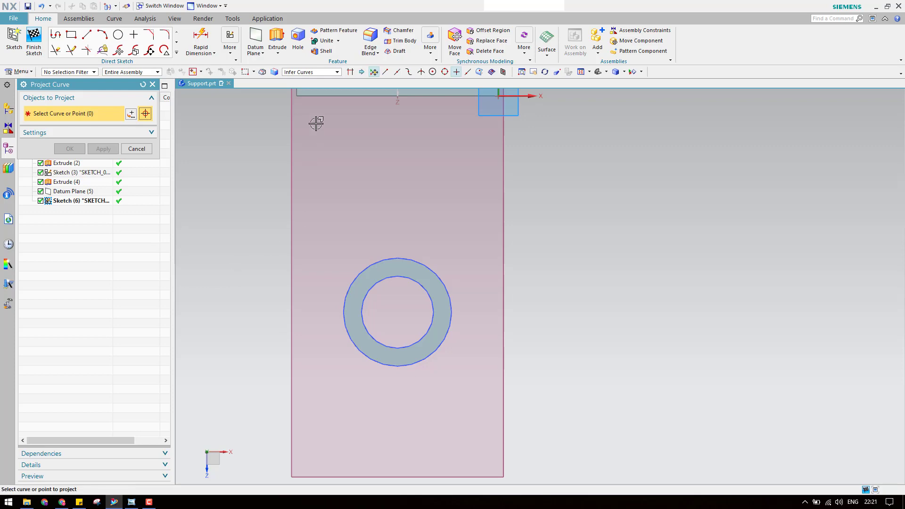
left_click(315, 73)
left_click(302, 79)
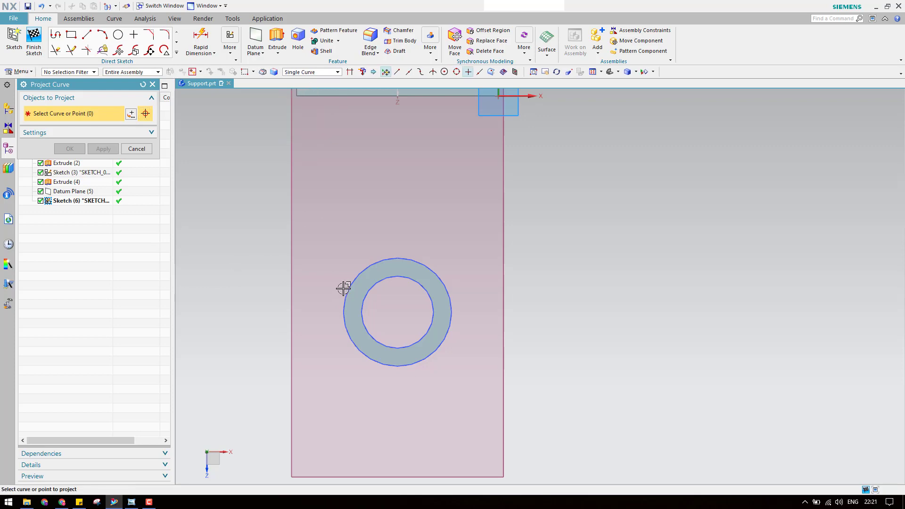
left_click(348, 289)
middle_click(228, 276)
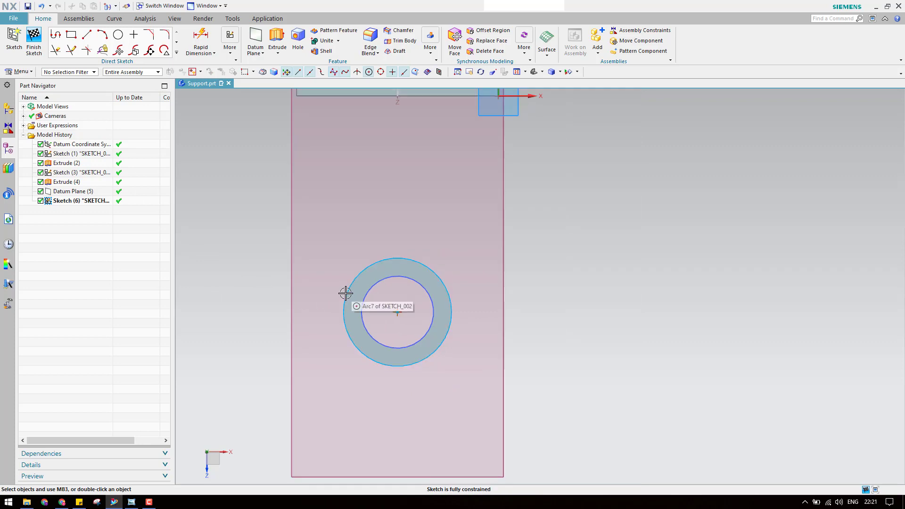
- Project the base's top rear edge into the sketch with Project Curve
scroll(334, 336, "up", 1)
scroll(334, 336, "down", 3)
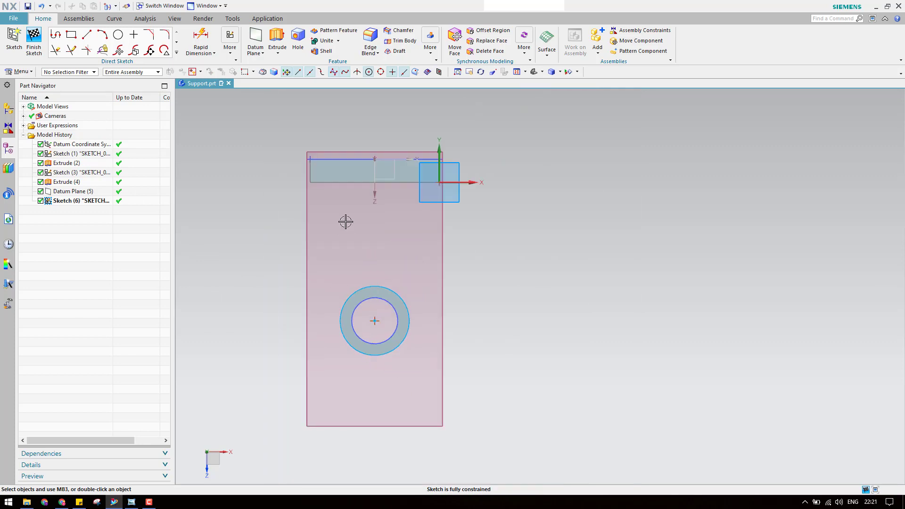
scroll(346, 214, "up", 2)
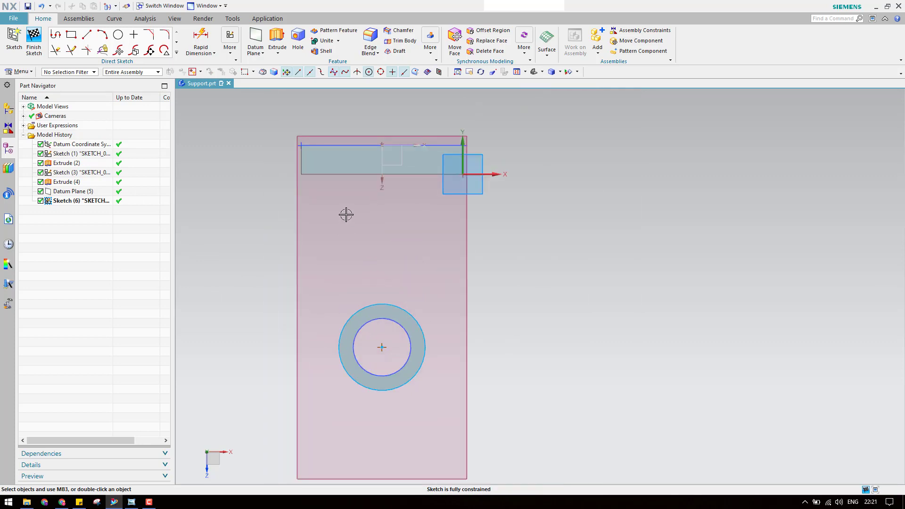
left_click(176, 52)
left_click(107, 128)
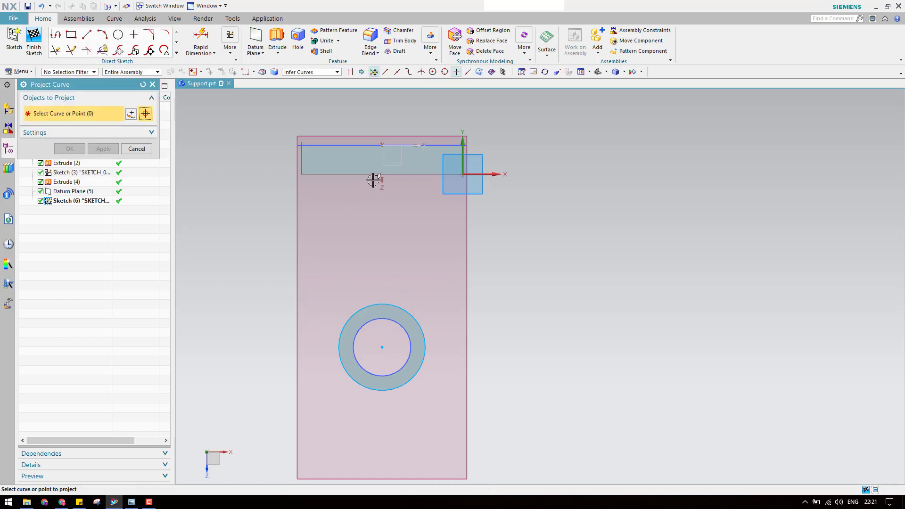
left_click(347, 174)
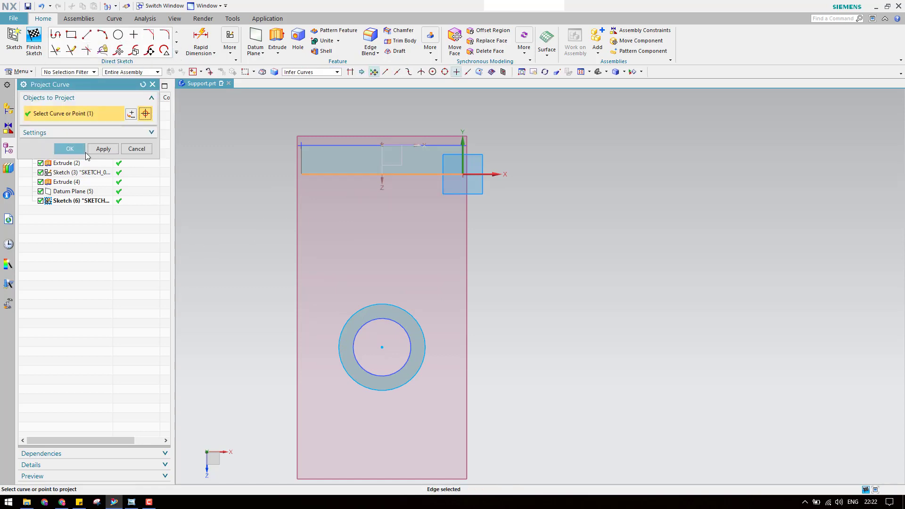
left_click(69, 149)
- Draw lines from both ends of the projected edge tangent to the ring's outer circle, and finish the sketch
left_click(89, 40)
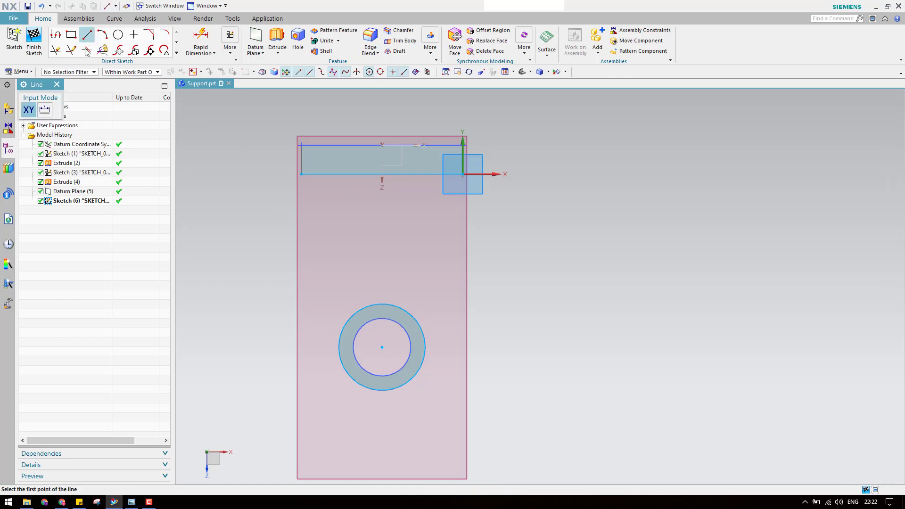
left_click(301, 174)
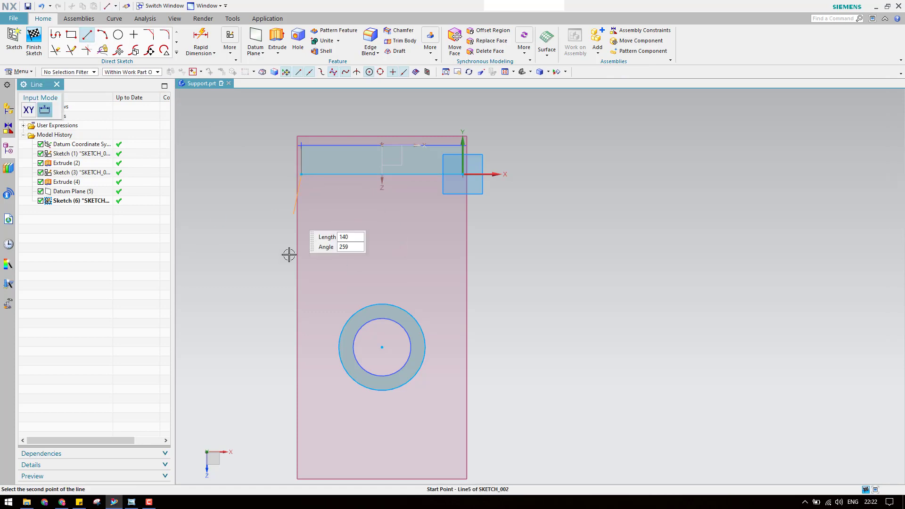
left_click(337, 363)
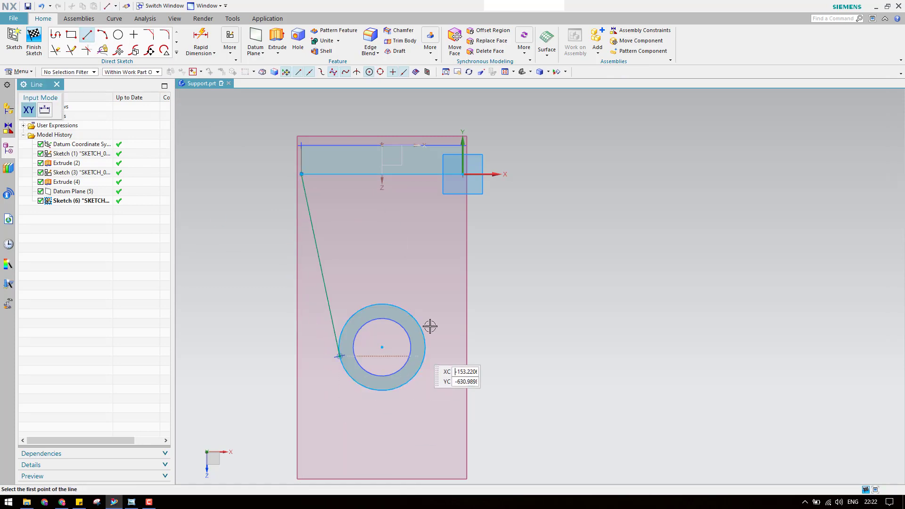
left_click(465, 175)
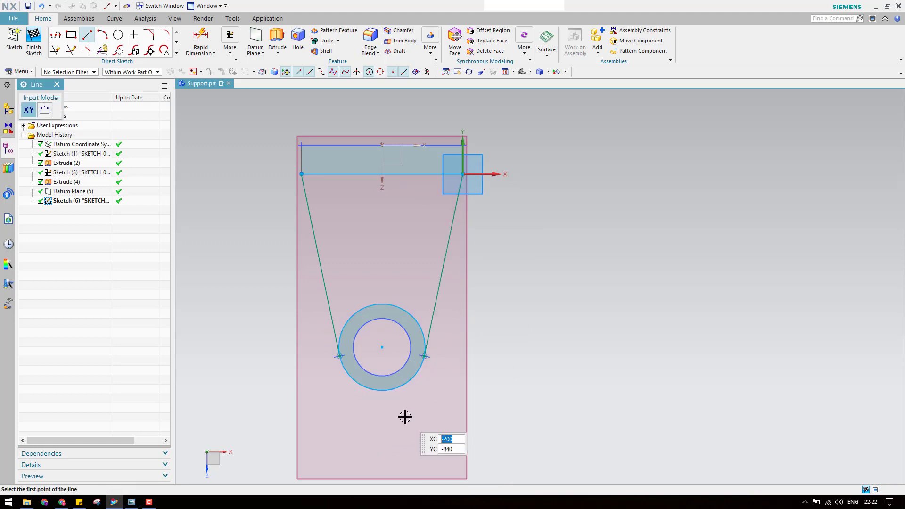
key("Escape")
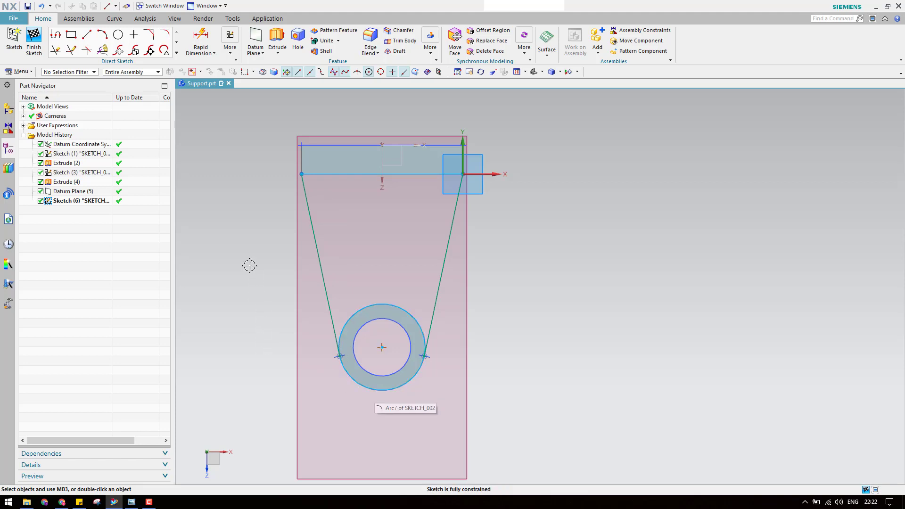
left_click(33, 40)
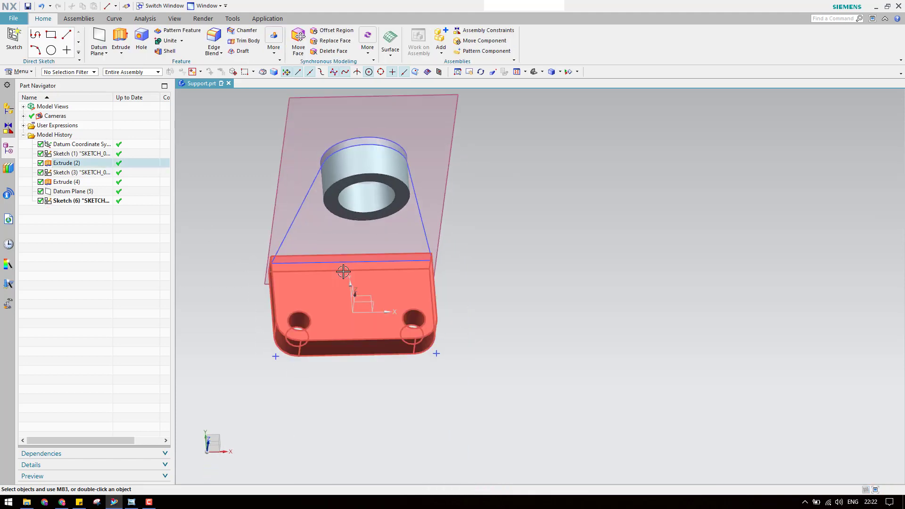
- Set up an extrusion using Single Curve with Stop at Intersection, selecting both tangent lines, the arc facing the base, and the base edge
mouse_move(343, 253)
middle_mouse_down()
mouse_move(319, 210)
mouse_move(330, 244)
middle_mouse_up()
left_click(121, 40)
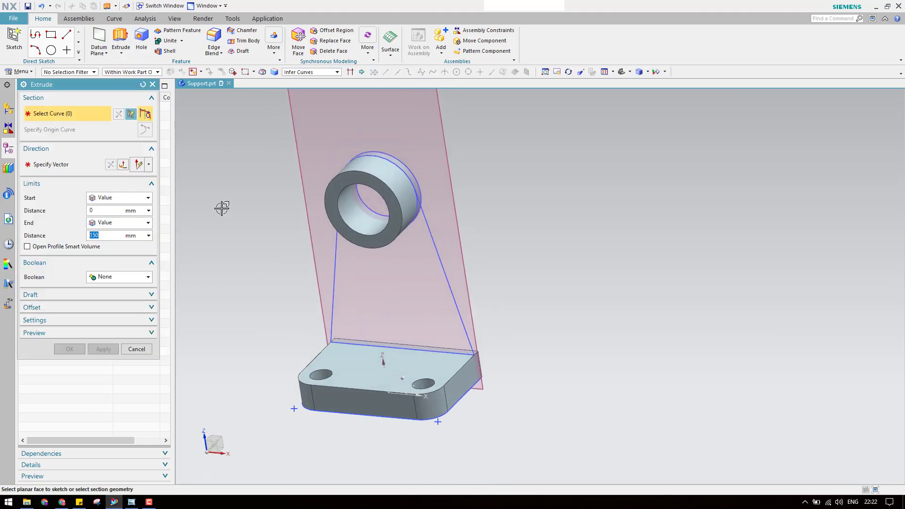
left_click(298, 72)
left_click(298, 81)
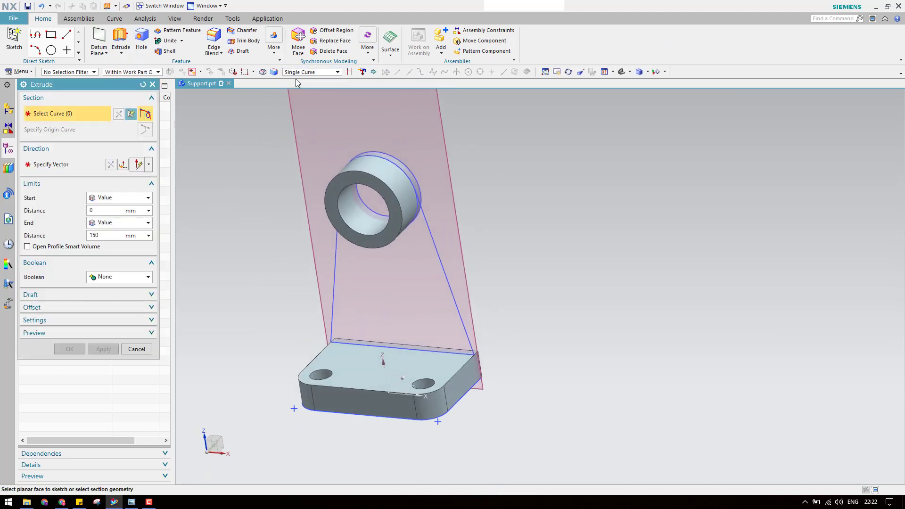
left_click(350, 73)
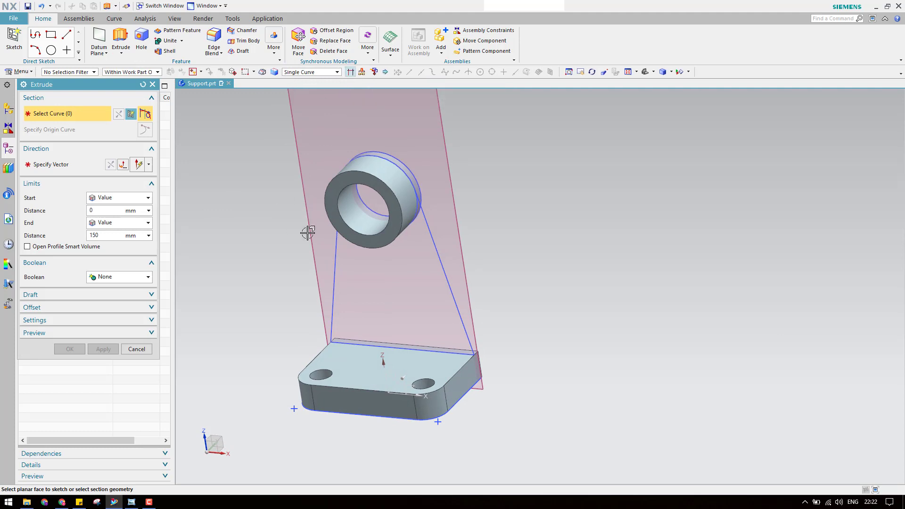
left_click(434, 244)
scroll(415, 210, "up", 4)
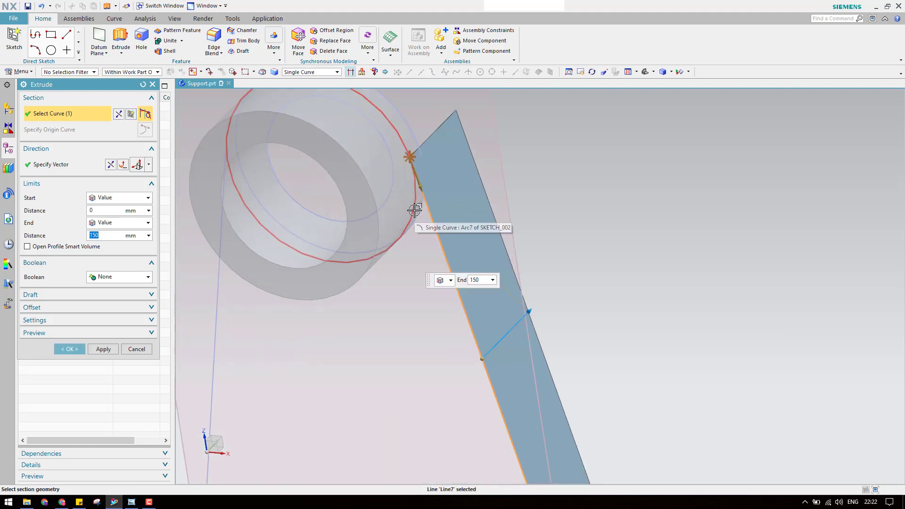
left_click(413, 232)
scroll(413, 233, "down", 3)
left_click(312, 290)
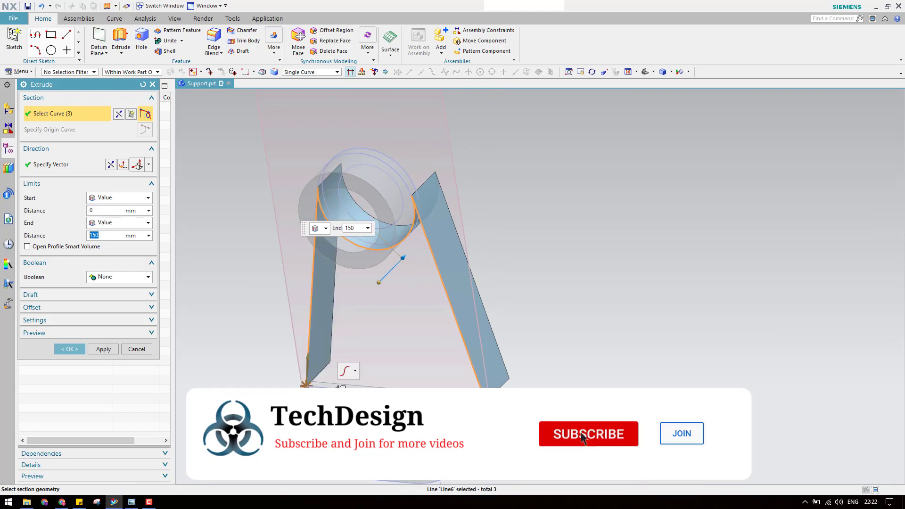
left_click(343, 387)
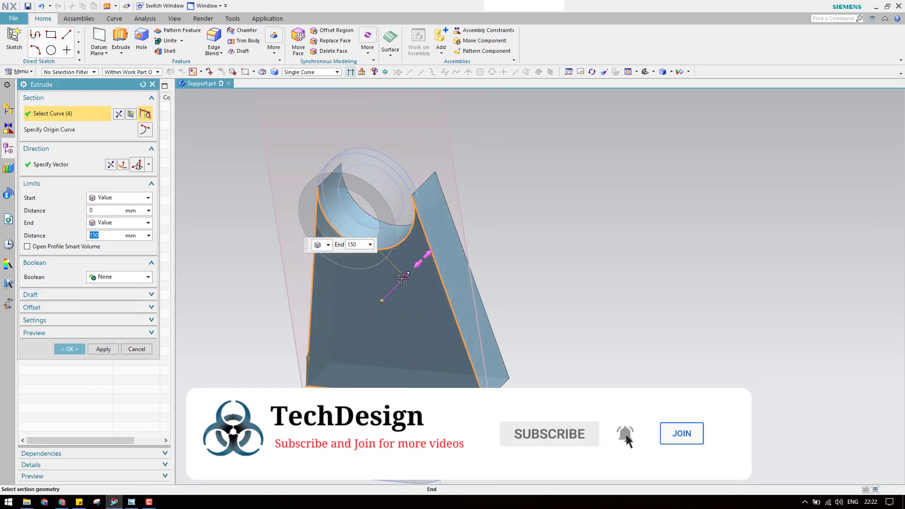
- Reverse the extrusion toward the base's front, shorten its end distance after checking the Part 1 drawing, and create the upright plate
double_click(404, 279)
left_click(130, 501)
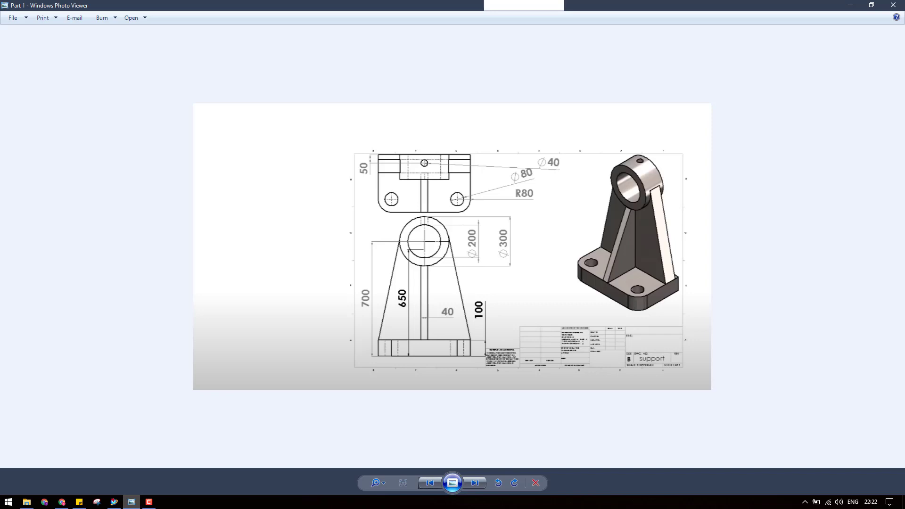
key("alt+Tab")
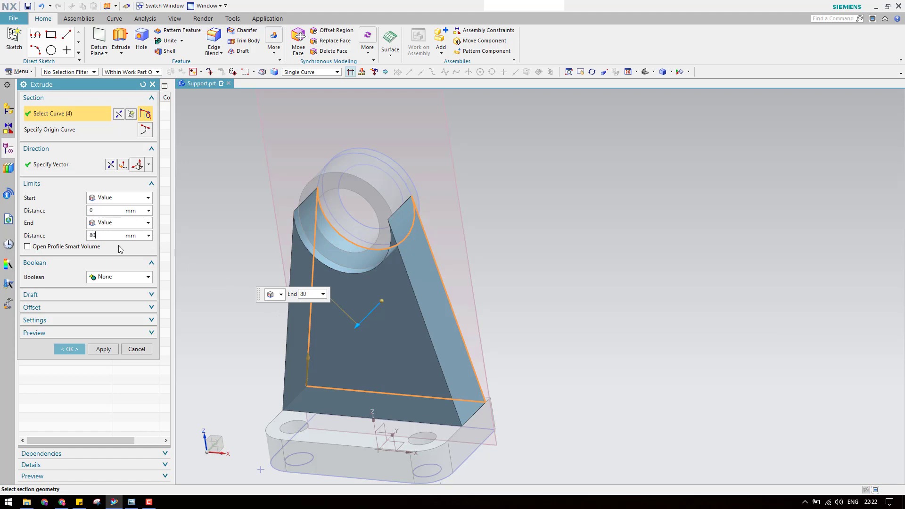
left_click(69, 348)
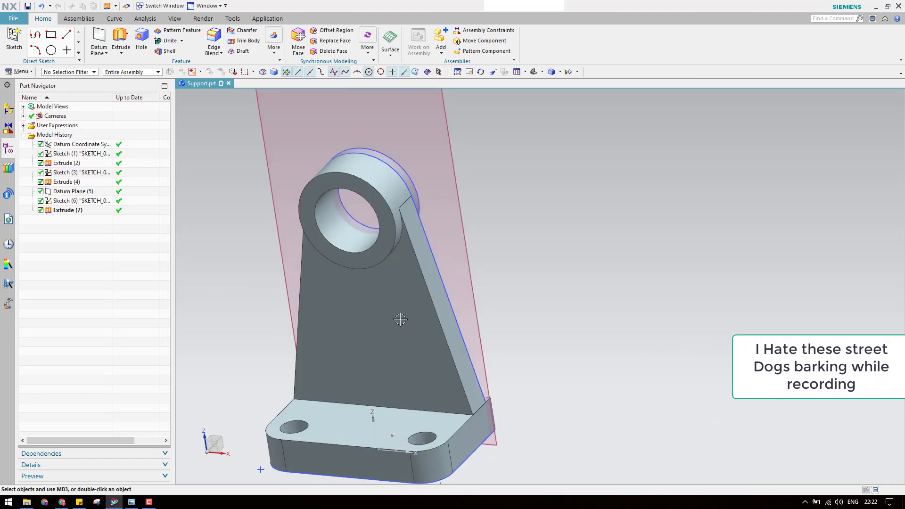
- Check the Part 1 drawing for the diameter and position of the small hole through the ring's top
middle_click_drag(400, 319, 418, 259)
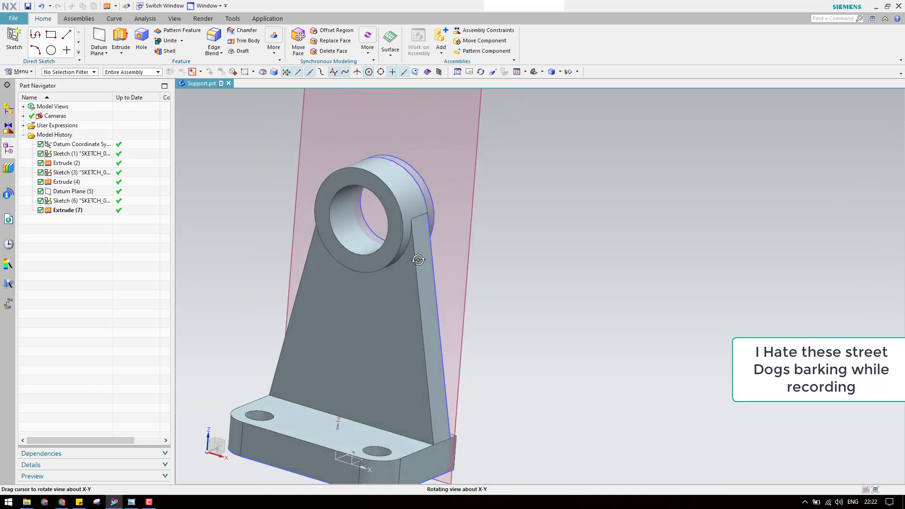
left_click(132, 501)
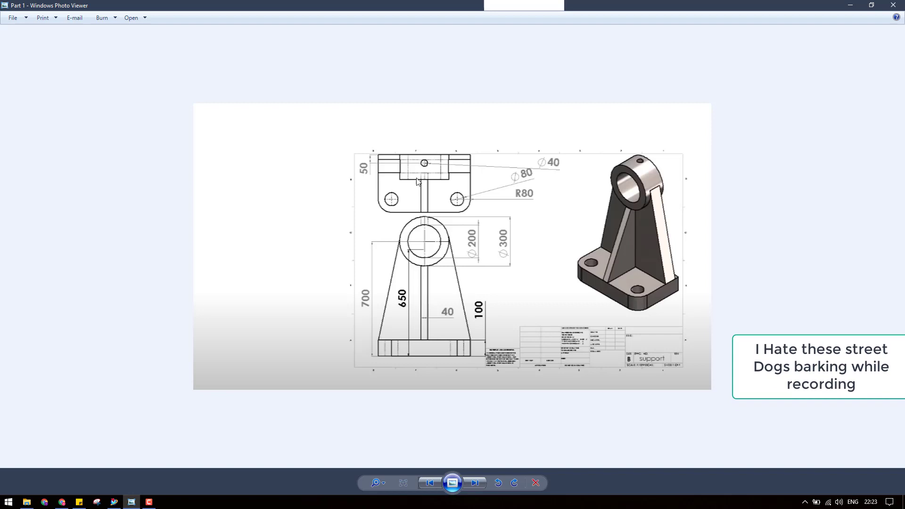
left_click(114, 501)
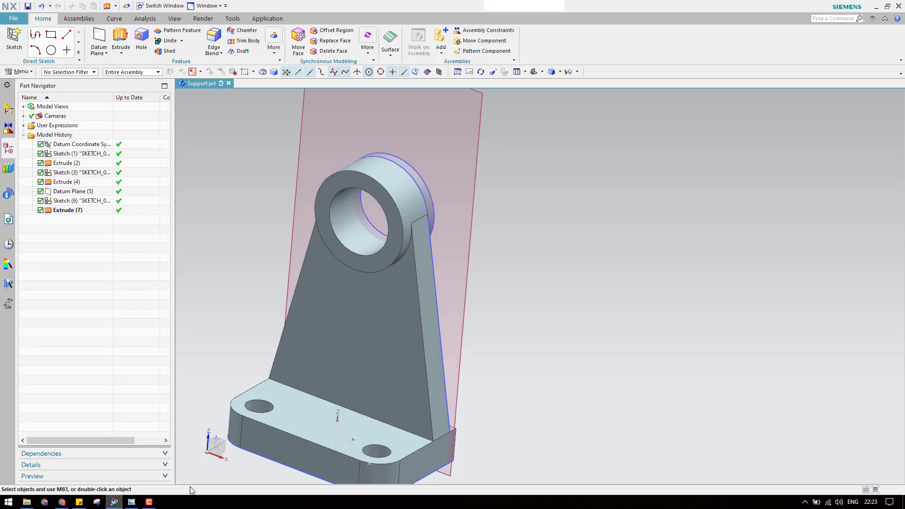
key("alt+Tab")
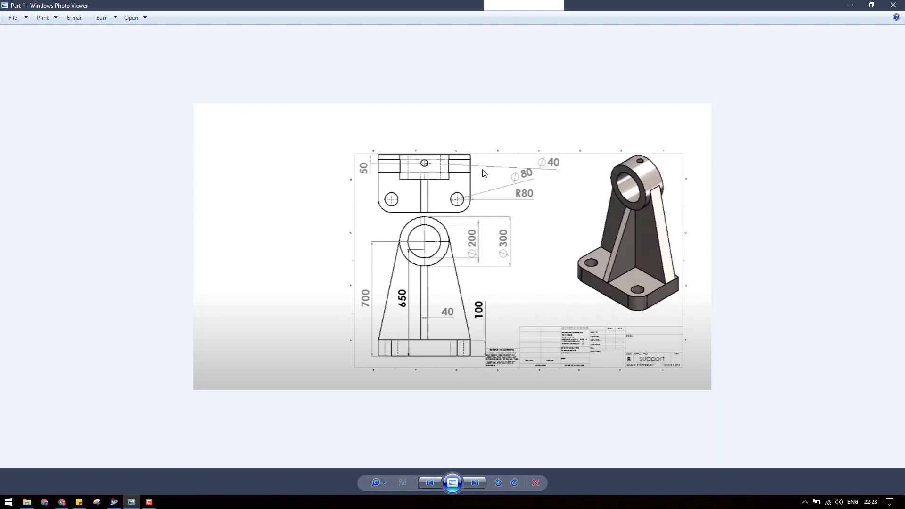
left_click(854, 9)
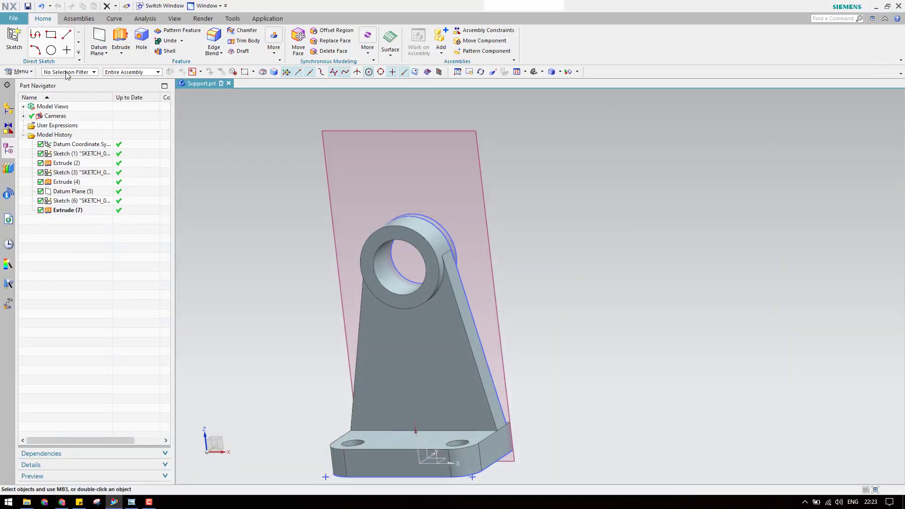
- Create a sketch on the horizontal XY plane at the base and draw a 40 mm diameter circle within the ring's outline
left_click(14, 40)
left_click(484, 476)
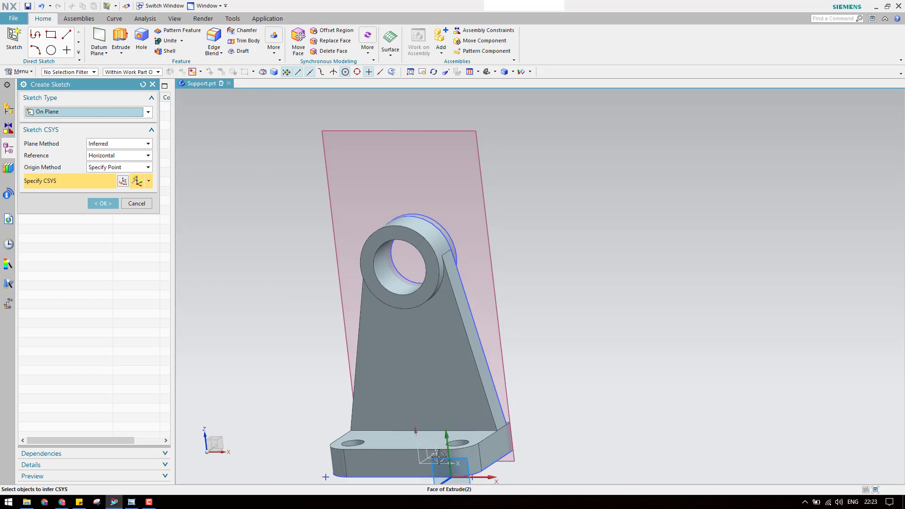
middle_click_drag(306, 327, 290, 302)
middle_click(290, 302)
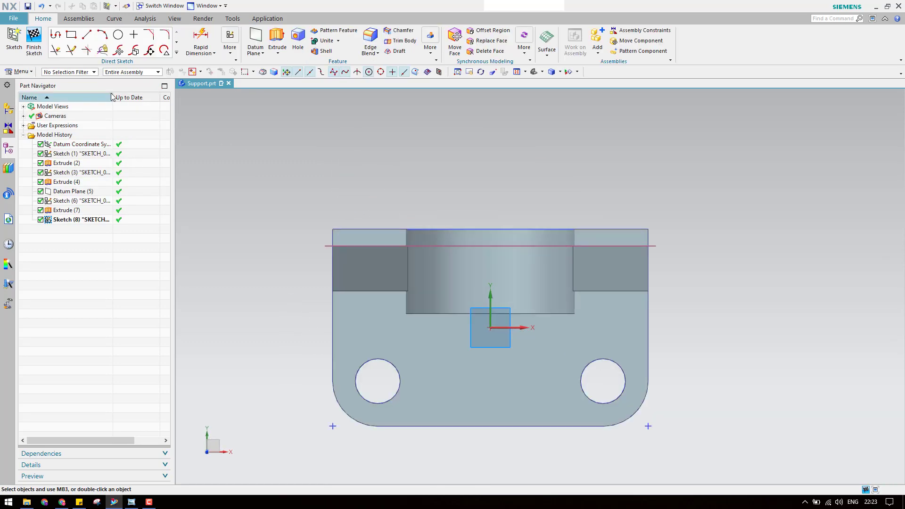
left_click(118, 35)
left_click(489, 265)
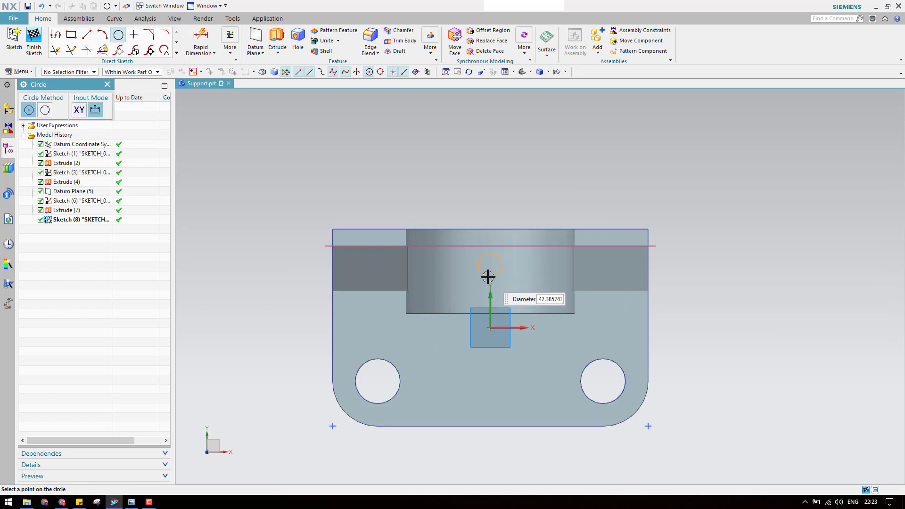
key("Return")
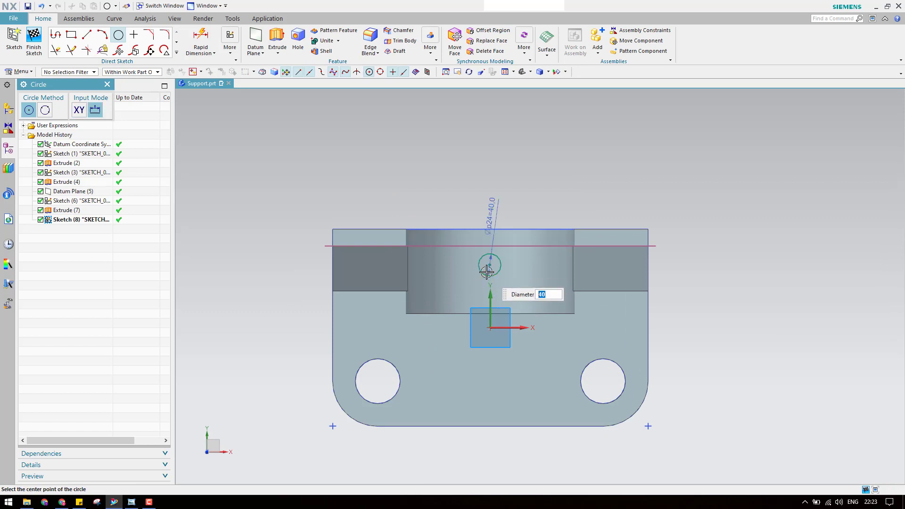
key("Escape")
- Dimension the circle's center 50 mm from the base's rear edge
key("d")
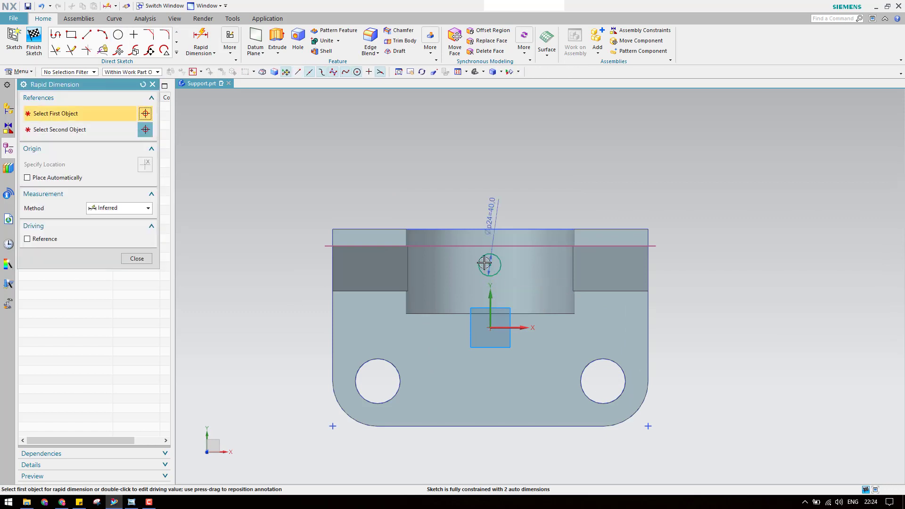
left_click(489, 263)
left_click(343, 229)
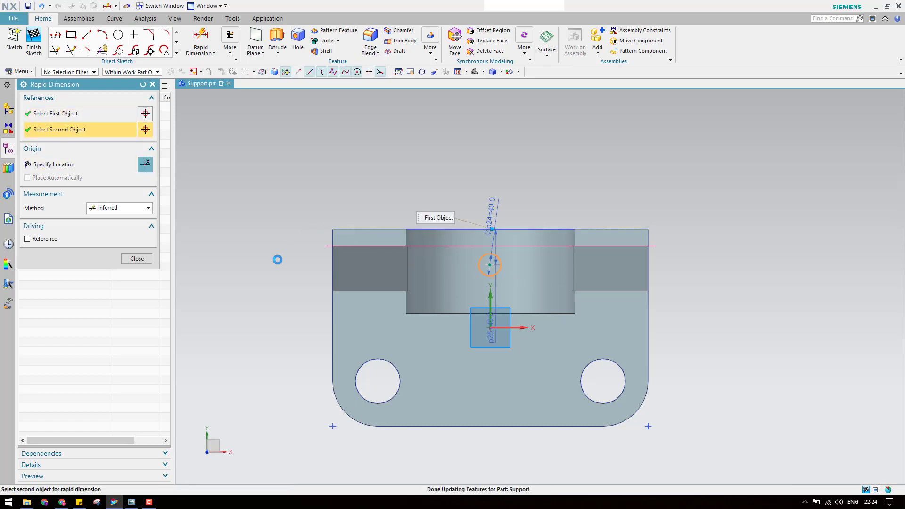
left_click(267, 260)
type("50")
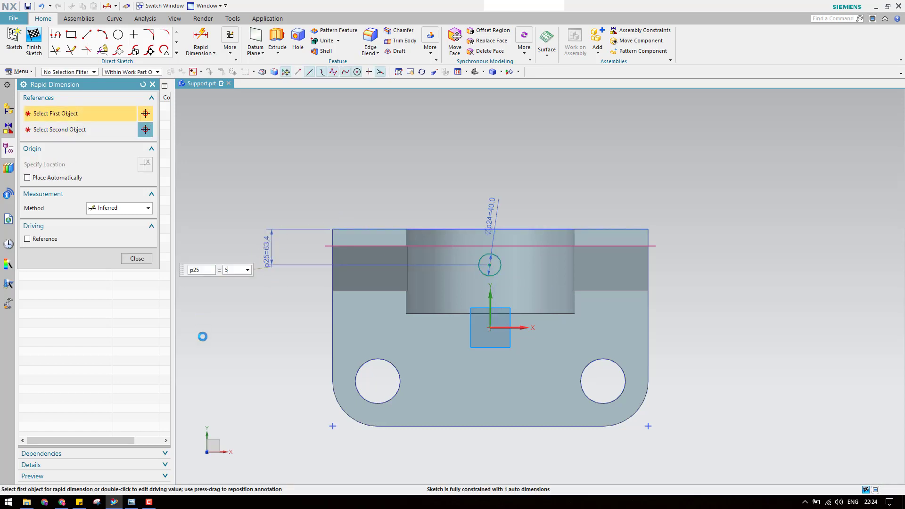
key("Return")
key("Escape")
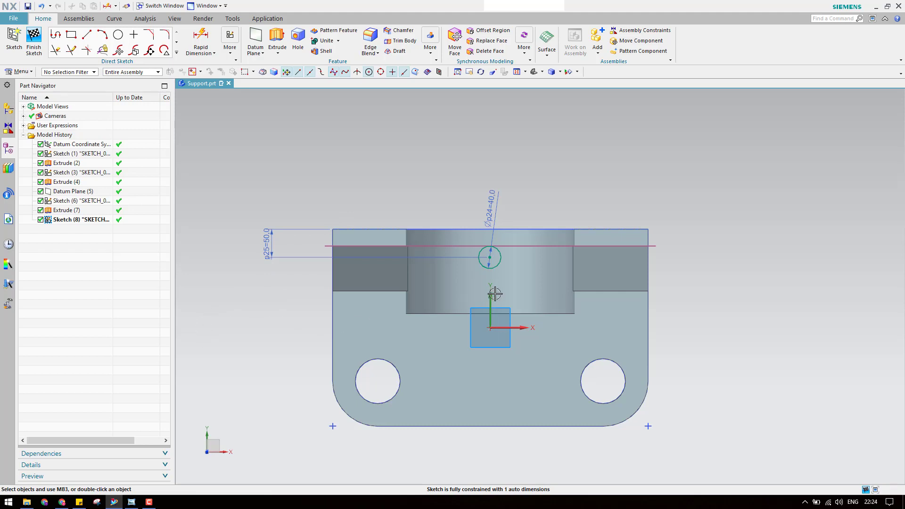
- Constrain the circle's center onto the sketch's Y axis and finish the sketch
key("c")
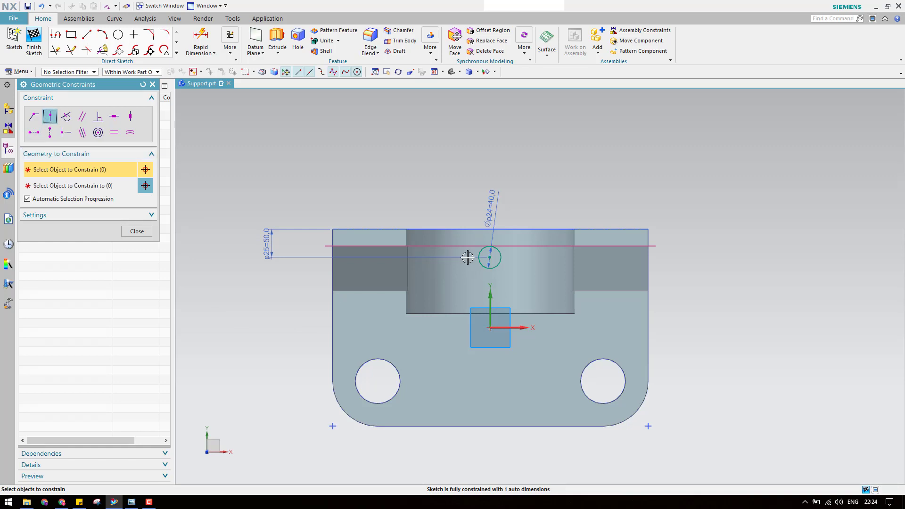
left_click(490, 257)
left_click(490, 302)
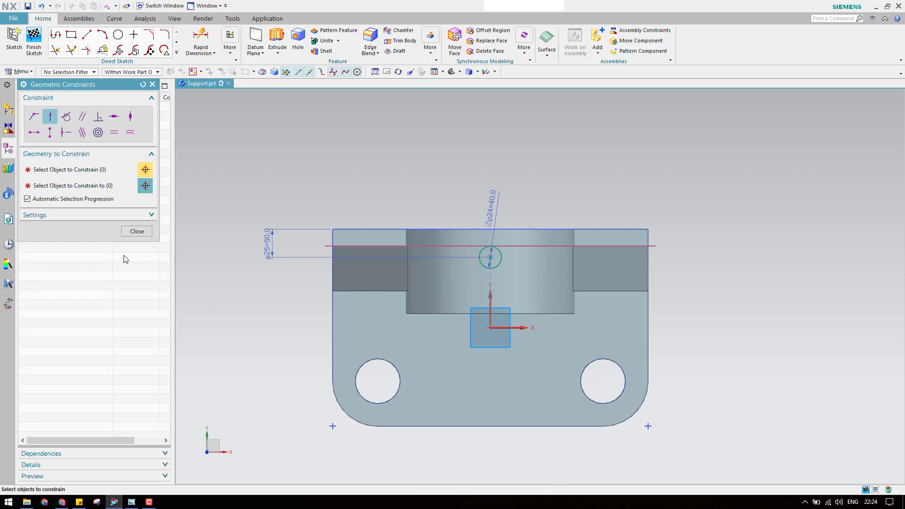
left_click(134, 230)
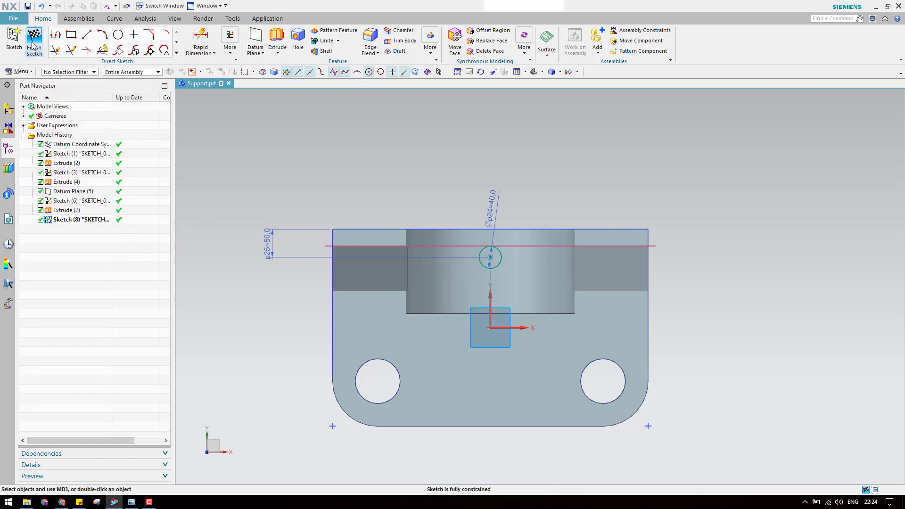
left_click(34, 41)
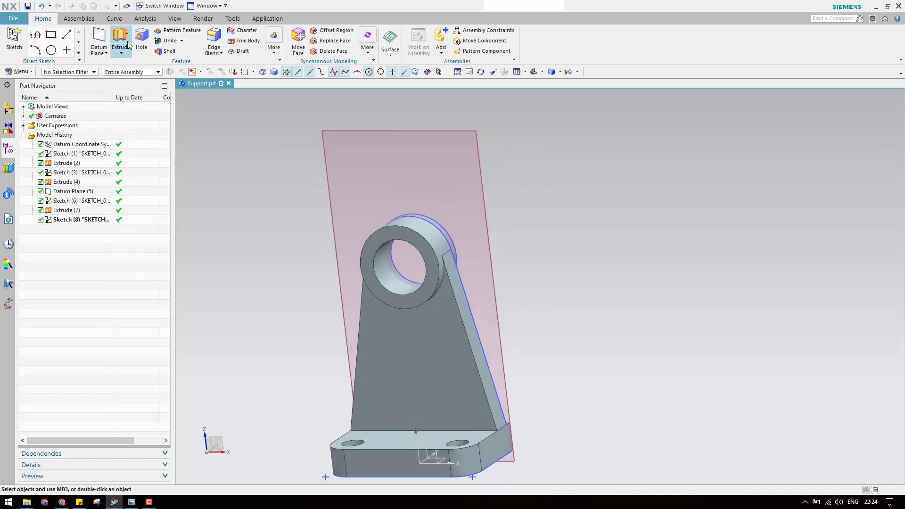
- Set up an upward extrusion of the 40 mm circle through the ring's upper wall, starting at 730 mm and ending at 970 mm
left_click(122, 41)
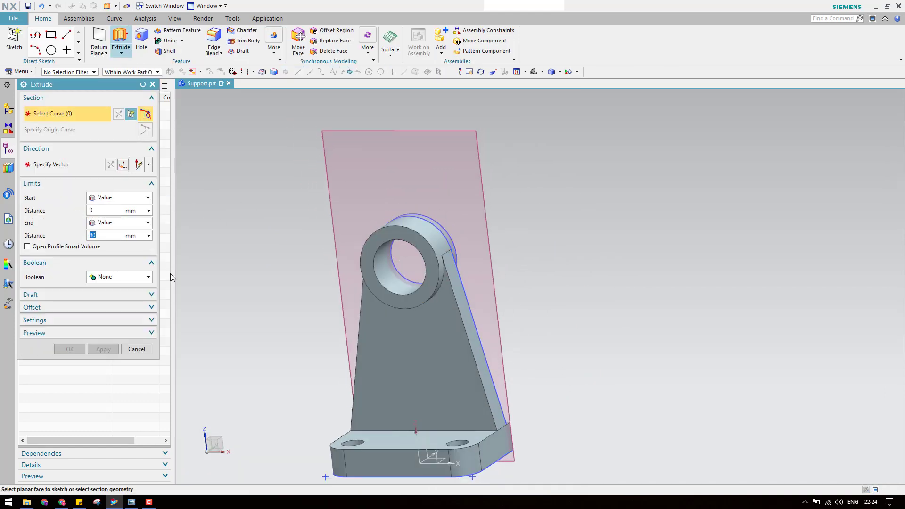
left_click_drag(81, 86, 104, 76)
left_click(80, 220)
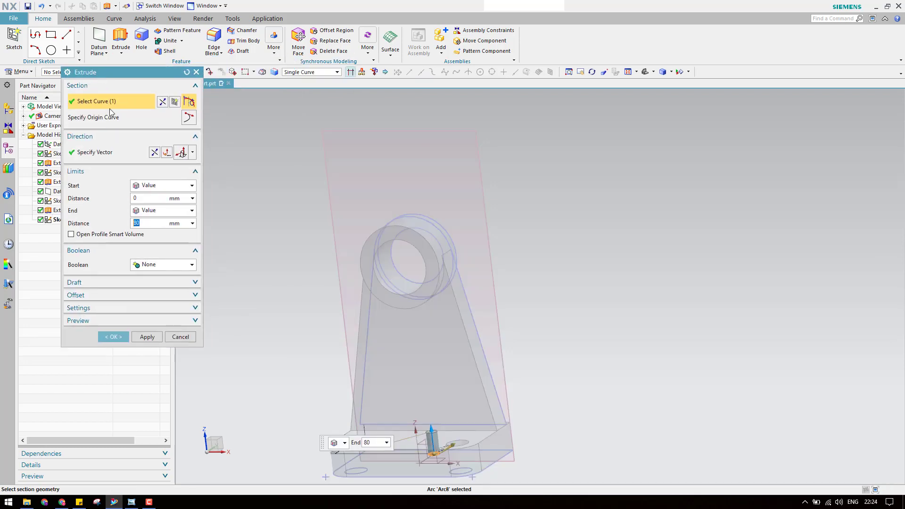
left_click_drag(431, 422, 403, 184)
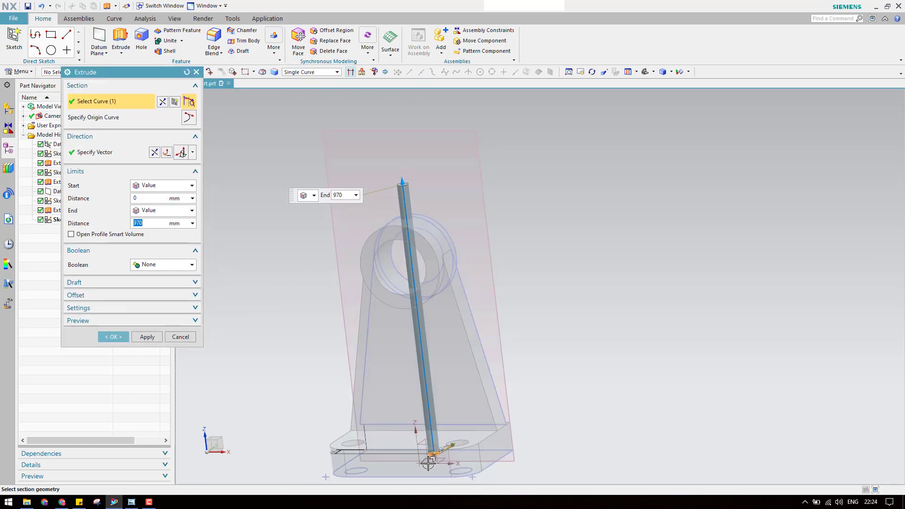
left_click_drag(433, 452, 414, 245)
key("ctrl+alt+f")
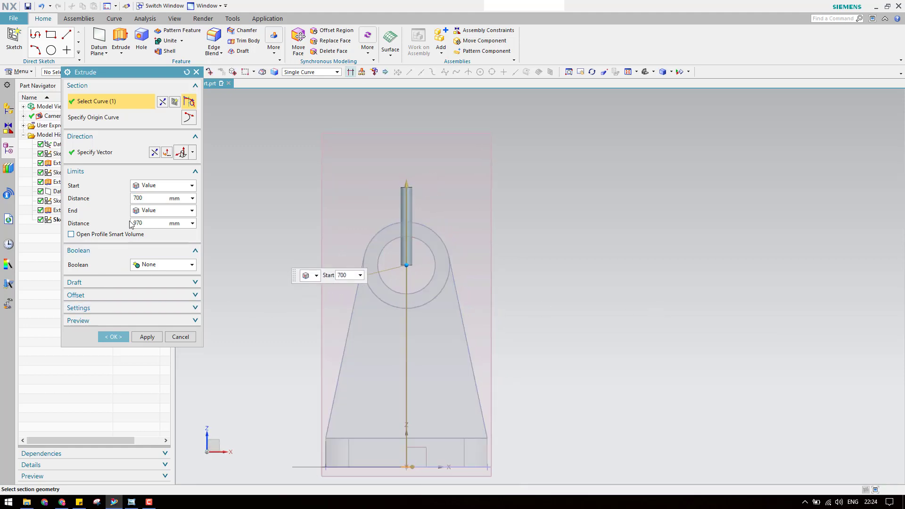
left_click_drag(404, 264, 406, 256)
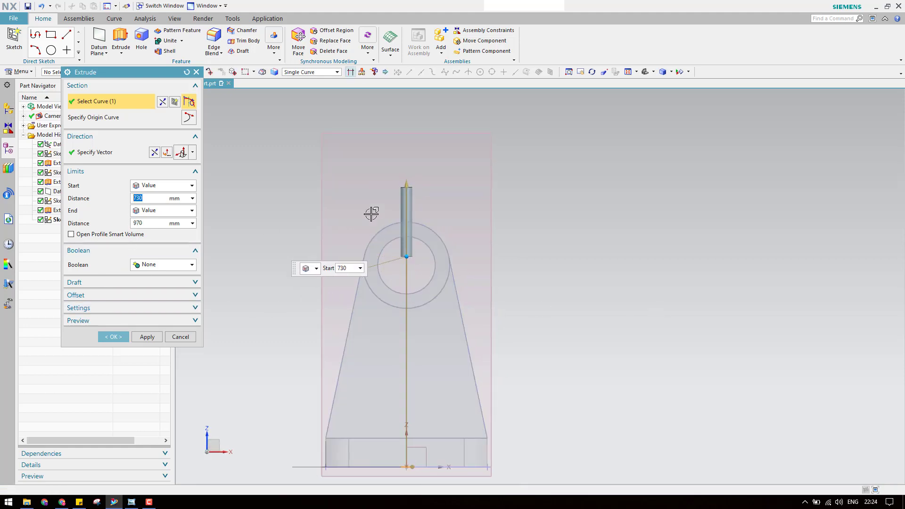
- Set the extrusion's Boolean to Subtract with the ring as target body, and cut the hole
left_click(155, 264)
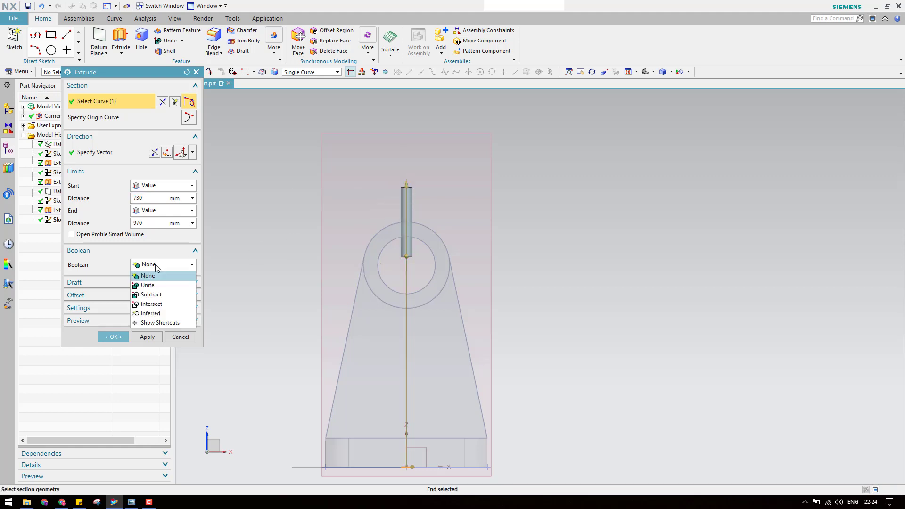
left_click(150, 294)
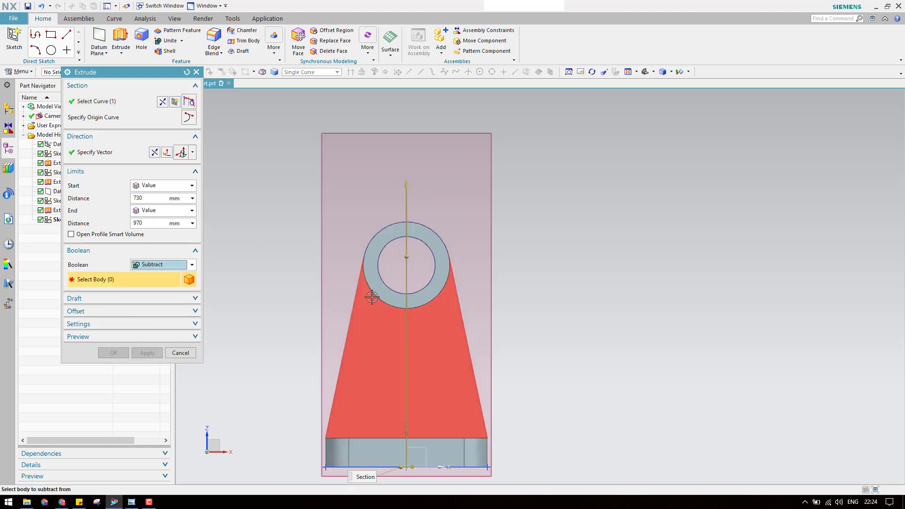
middle_click_drag(343, 339, 396, 242)
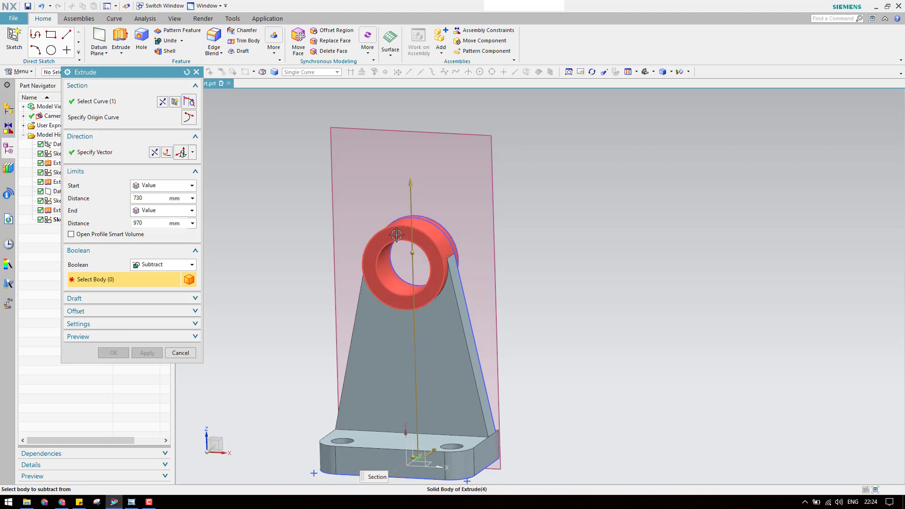
left_click(398, 238)
left_click(113, 352)
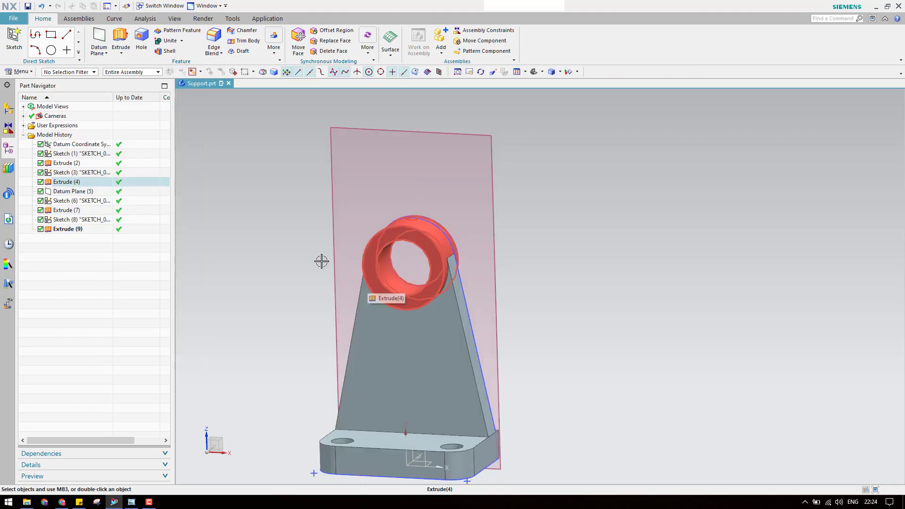
- Unite the upright plate as target body with the bearing ring as tool body
middle_click_drag(282, 277, 275, 241)
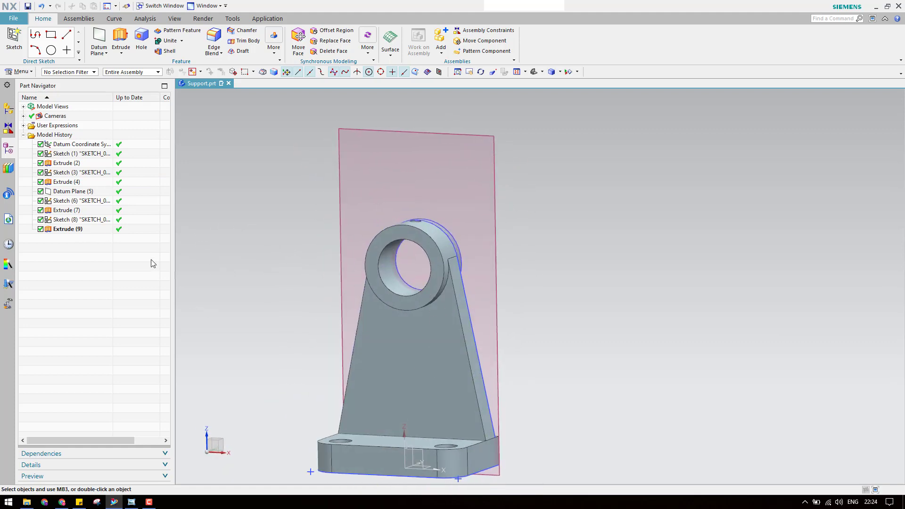
left_click(170, 40)
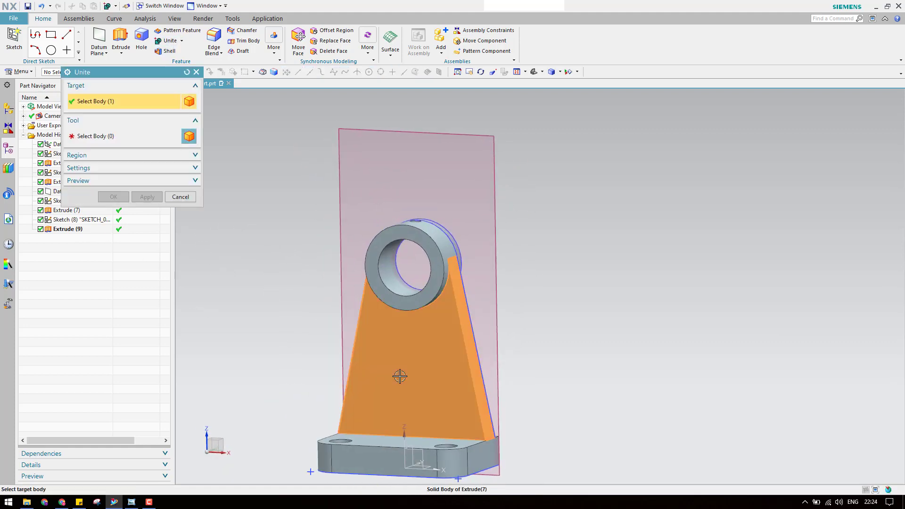
left_click(399, 376)
left_click(407, 304)
middle_click(238, 297)
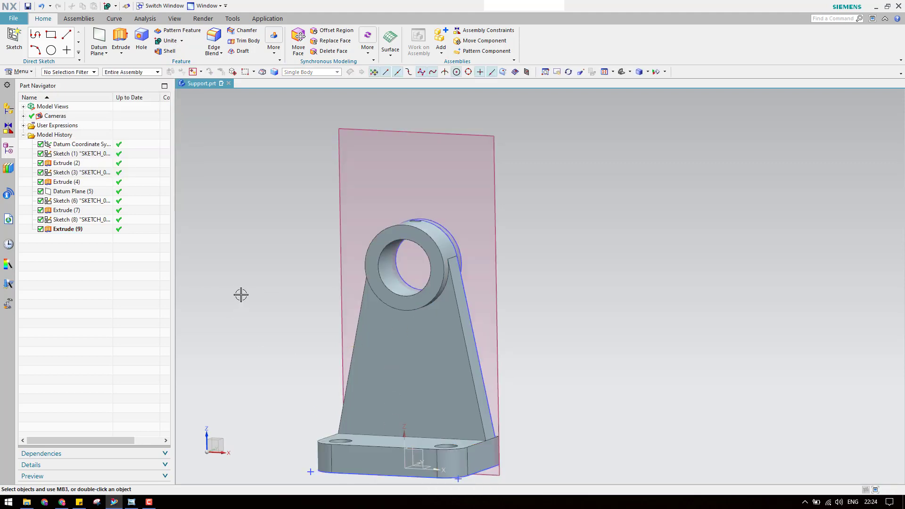
- Check the Part 1 drawing for the shape and position of the central support rib
middle_click_drag(420, 301, 402, 306)
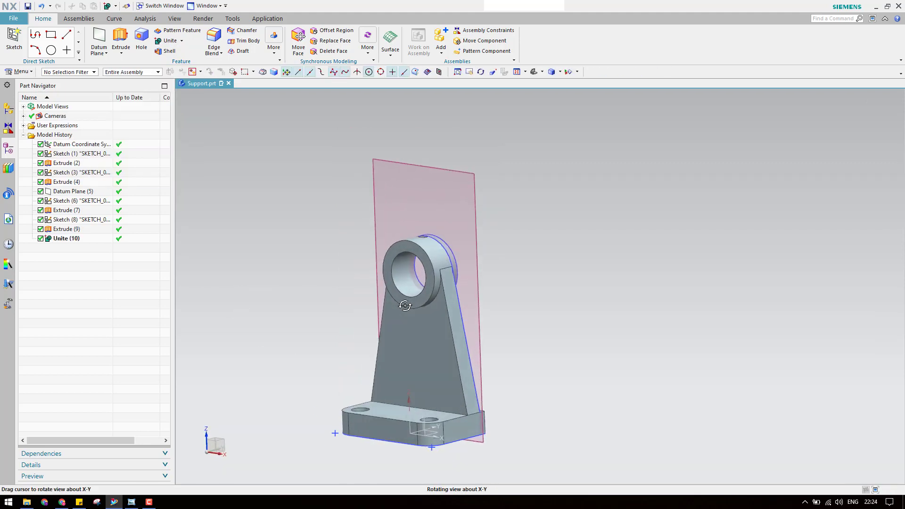
left_click(138, 504)
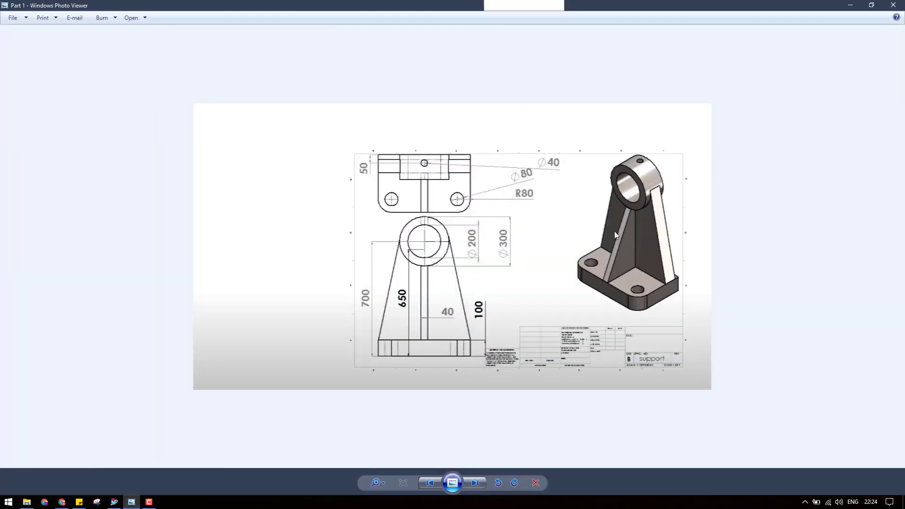
left_click(855, 7)
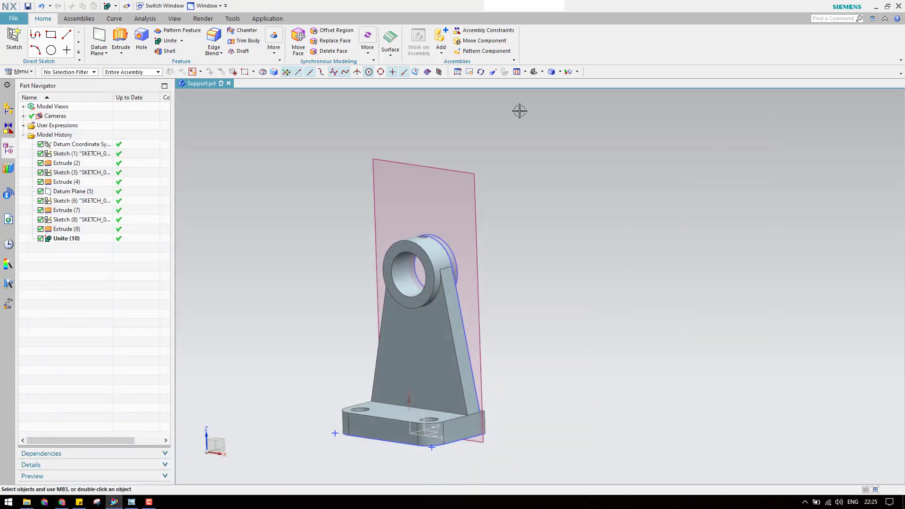
- Create a sketch on the YZ plane of the datum coordinate system
left_click(14, 40)
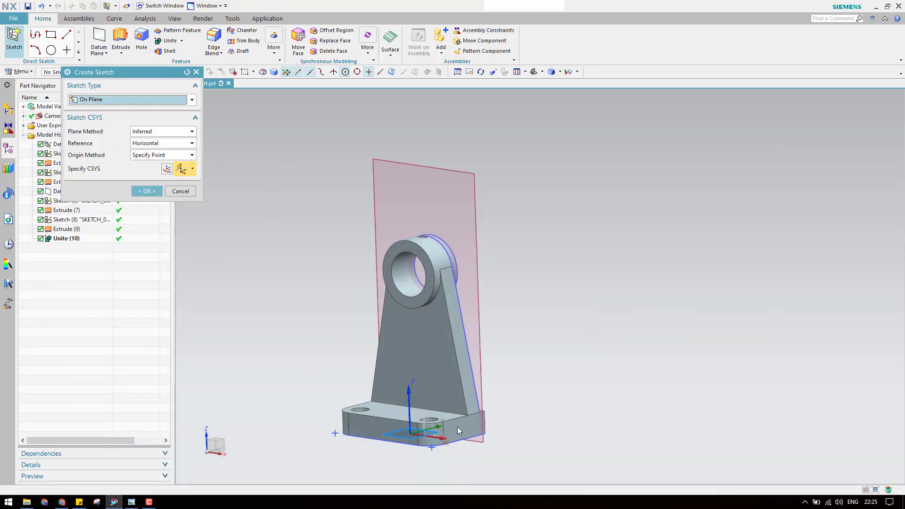
left_click(420, 411)
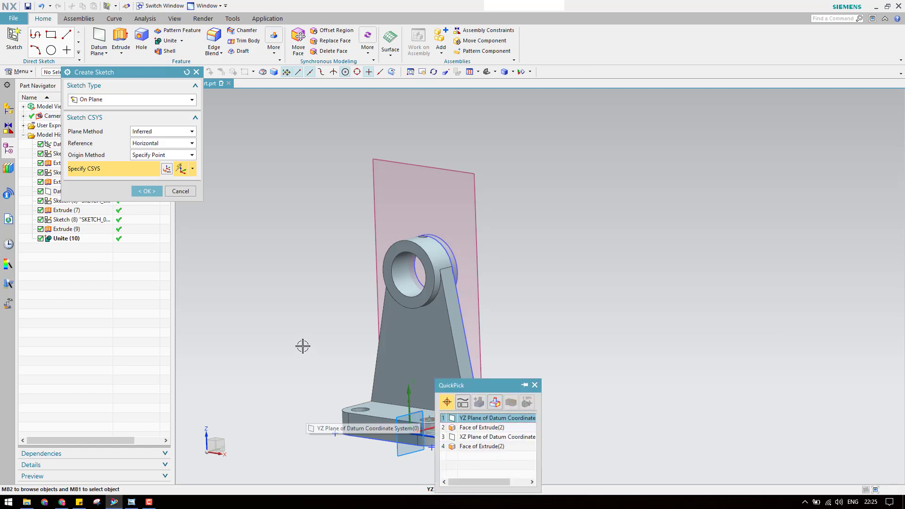
left_click(453, 418)
left_click(147, 190)
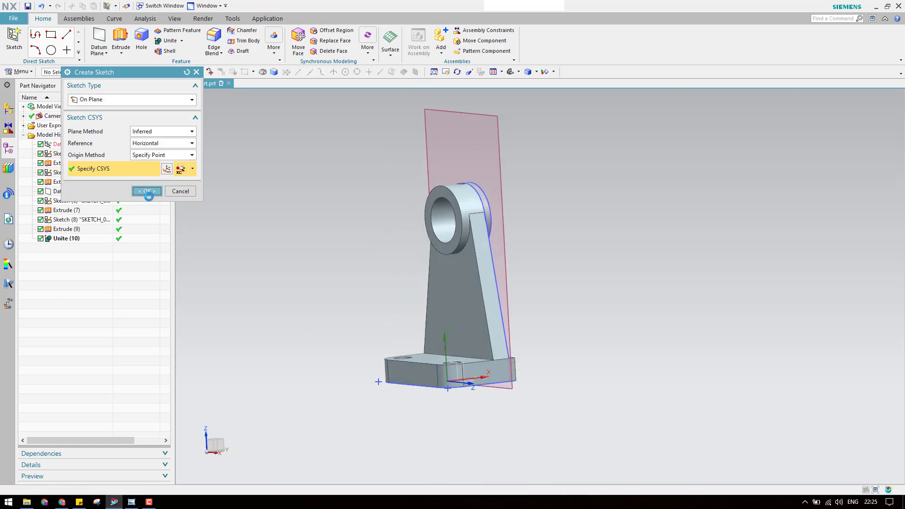
- Create an intersection curve in the sketch where the bearing ring's outer tangent faces meet the sketch plane
scroll(556, 141, "up", 4)
middle_click_drag(525, 222, 434, 244, "shift")
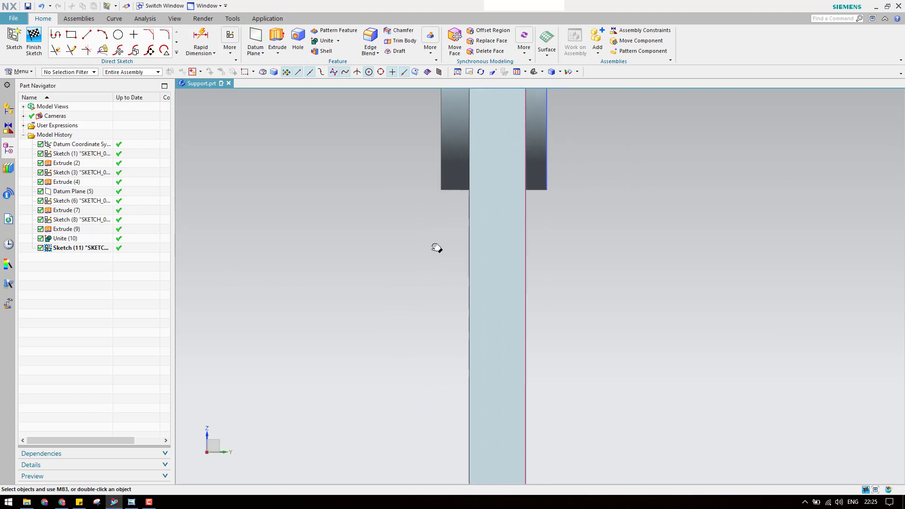
scroll(427, 243, "down", 3)
left_click(175, 52)
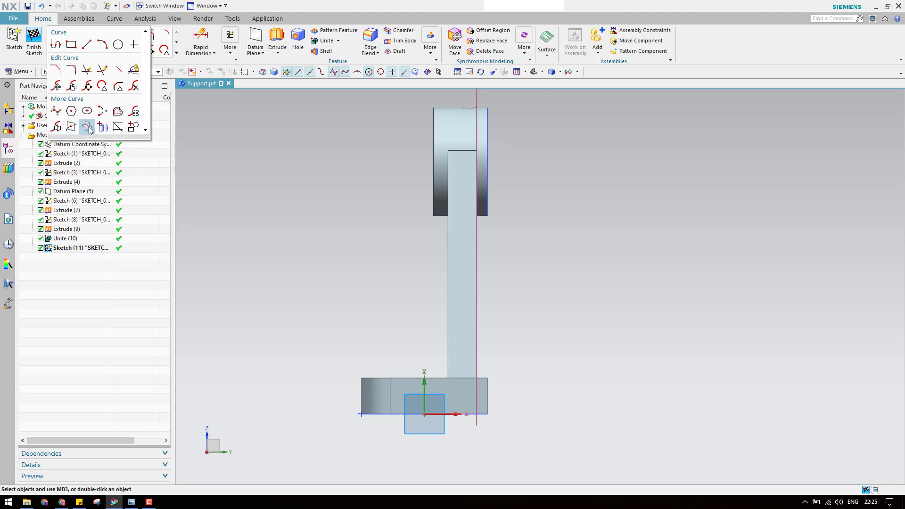
left_click(71, 127)
left_click(436, 202)
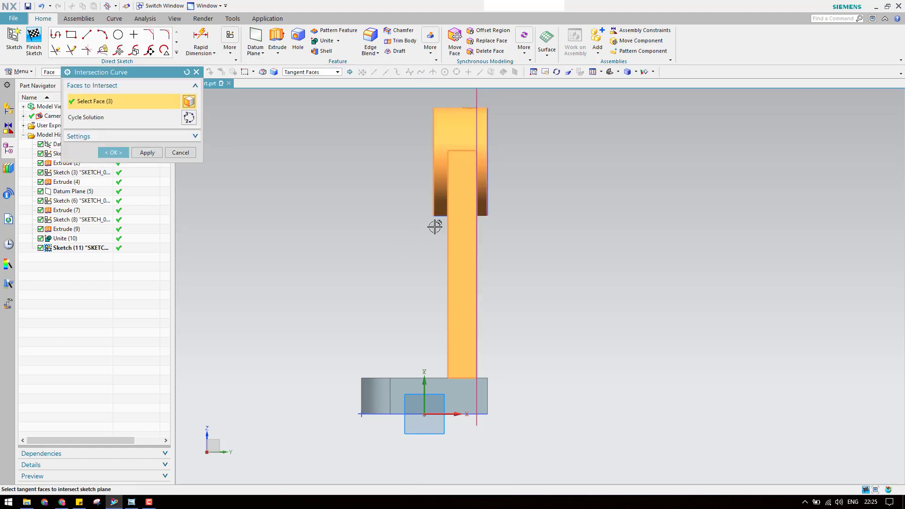
left_click(113, 152)
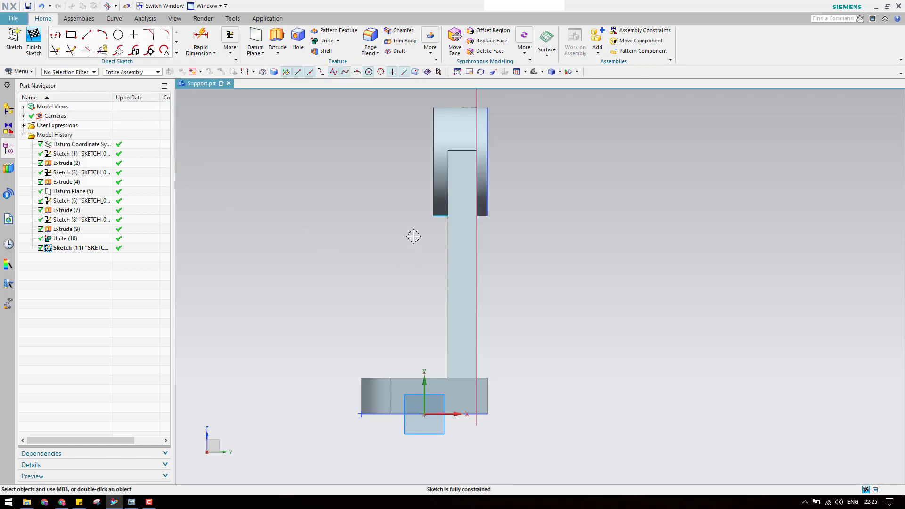
- Sketch a sloped line from the front lower end of the ring's intersection curve to the front upper corner of the base
middle_click_drag(414, 238, 324, 390)
scroll(436, 214, "up", 5)
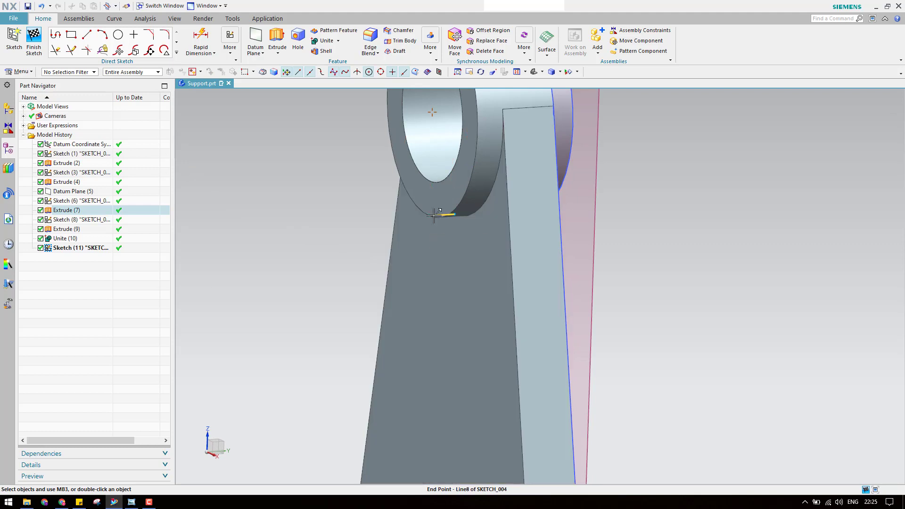
scroll(436, 217, "down", 5)
key("F8")
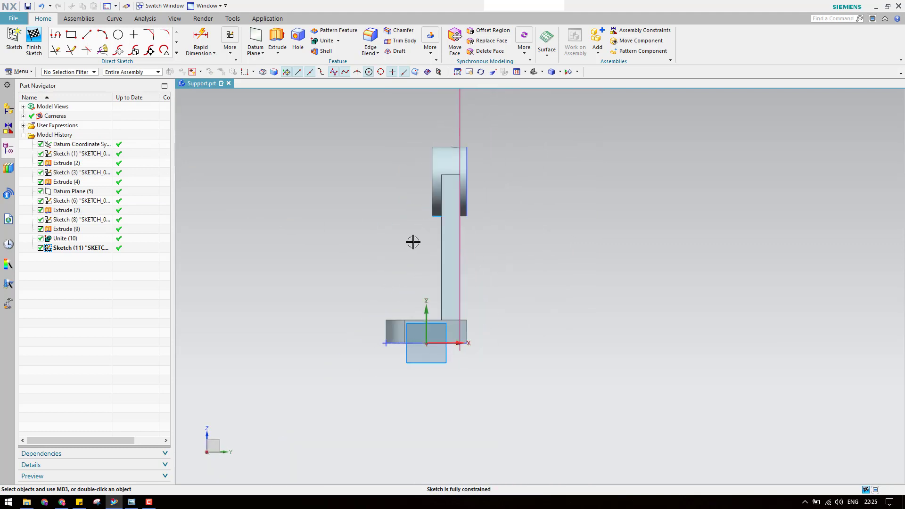
left_click(91, 39)
scroll(423, 223, "up", 3)
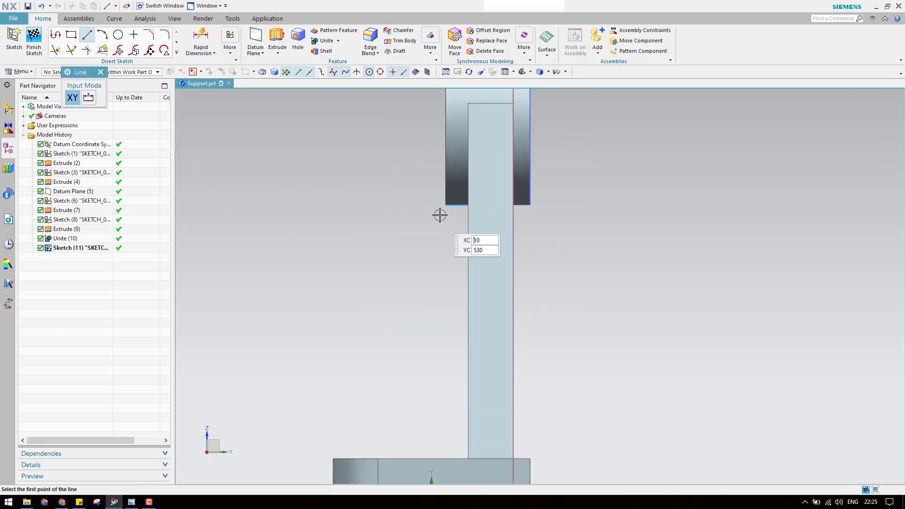
left_click(446, 205)
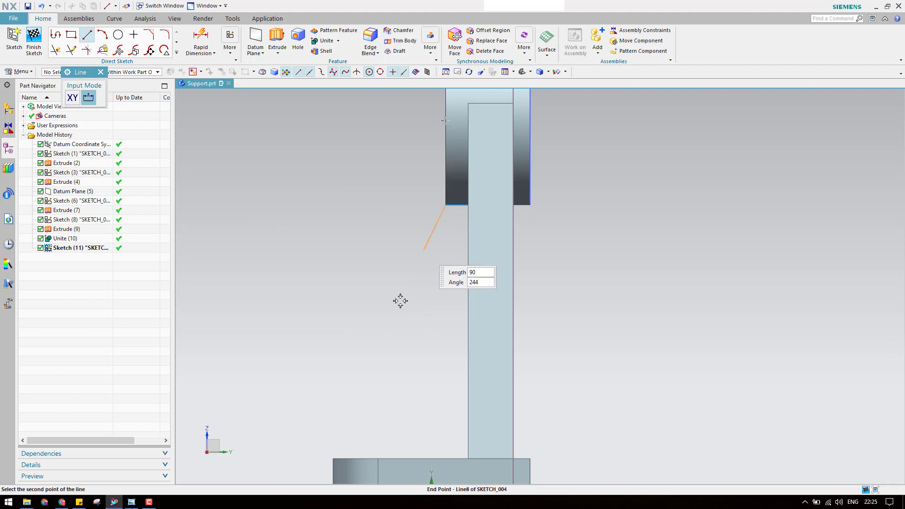
left_click(333, 457)
key("Escape")
- Sketch a horizontal line about 435 mm long along the base's upper face and a vertical line down the plate's front face past it
key("l")
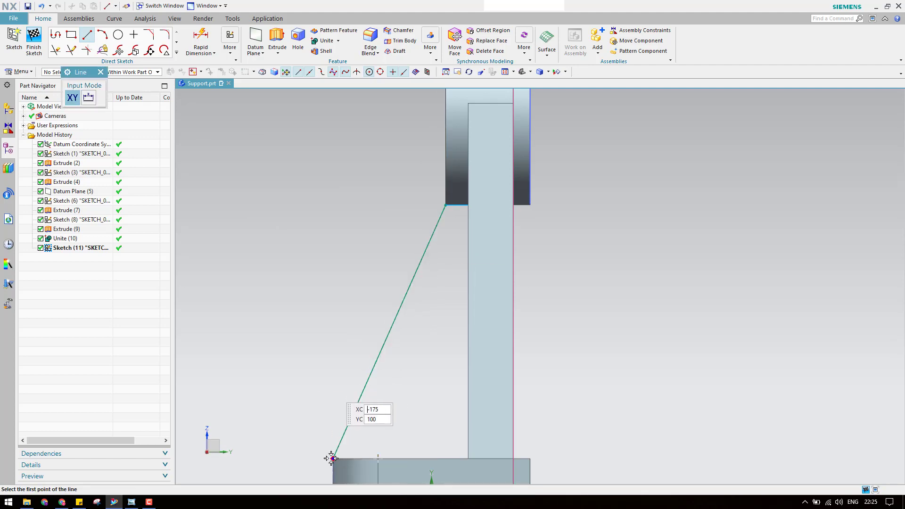
left_click(333, 457)
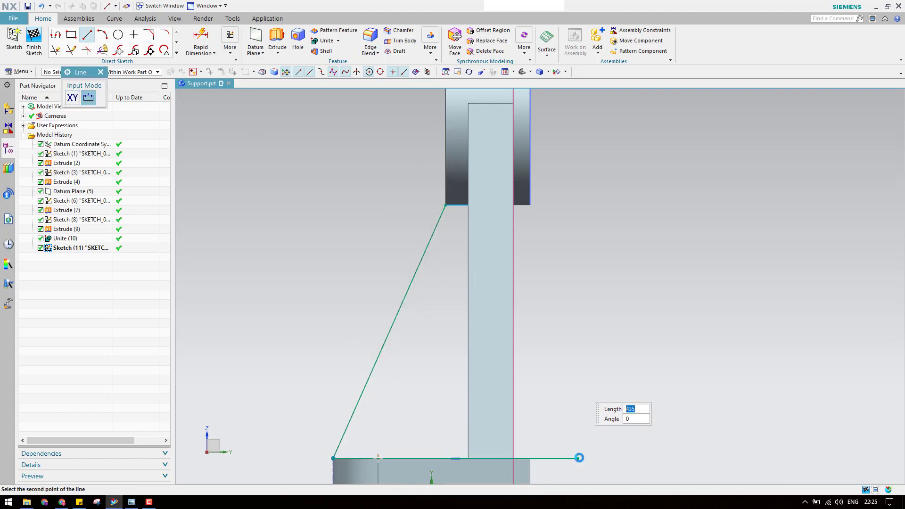
left_click(577, 458)
left_click(468, 204)
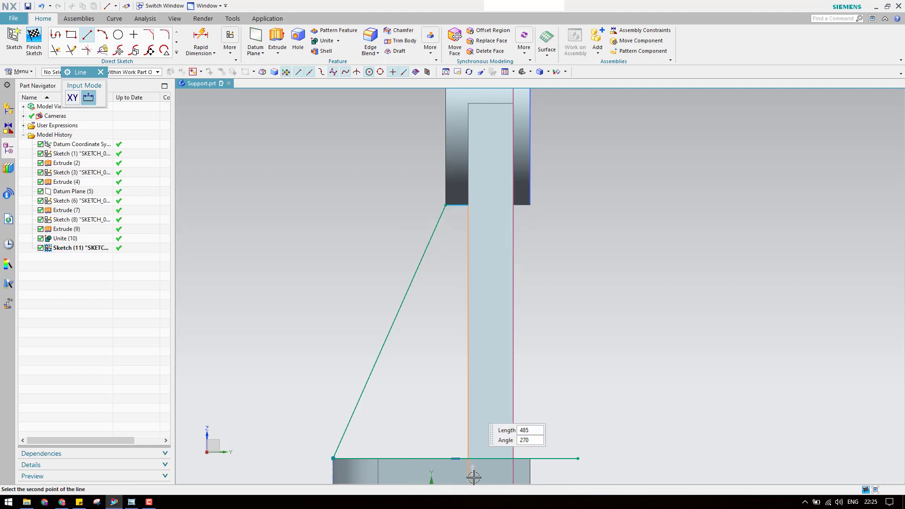
left_click(469, 475)
key("Escape")
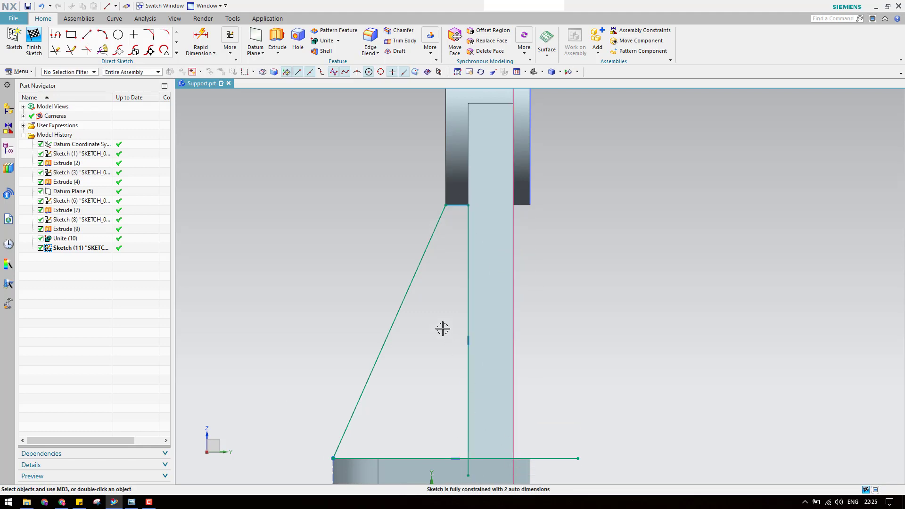
- Trim the line ends that overshoot the corner between plate and base, and finish the rib sketch
scroll(442, 326, "down", 3)
scroll(460, 395, "up", 3)
key("t")
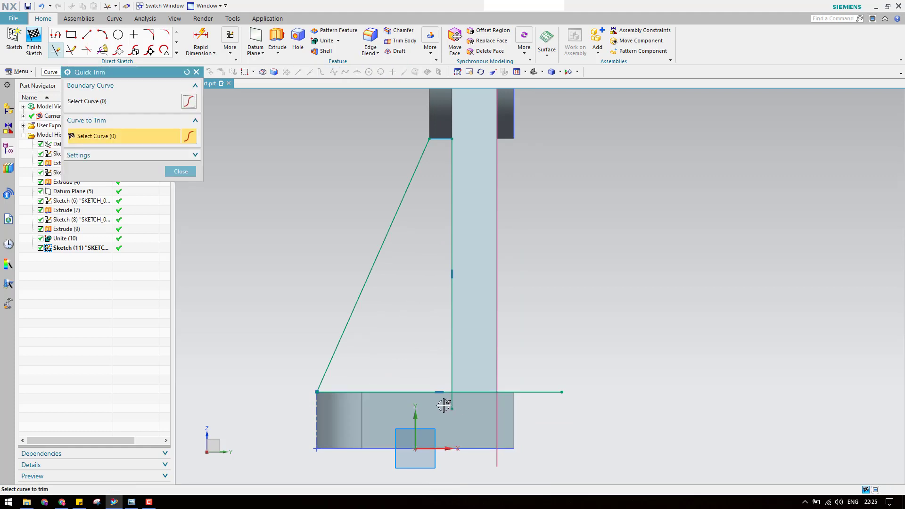
left_click(461, 392)
key("Escape")
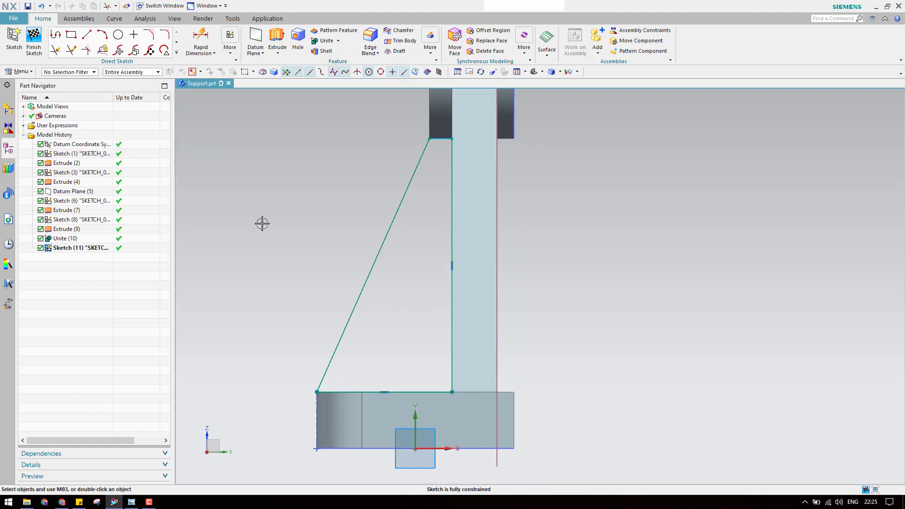
left_click(33, 47)
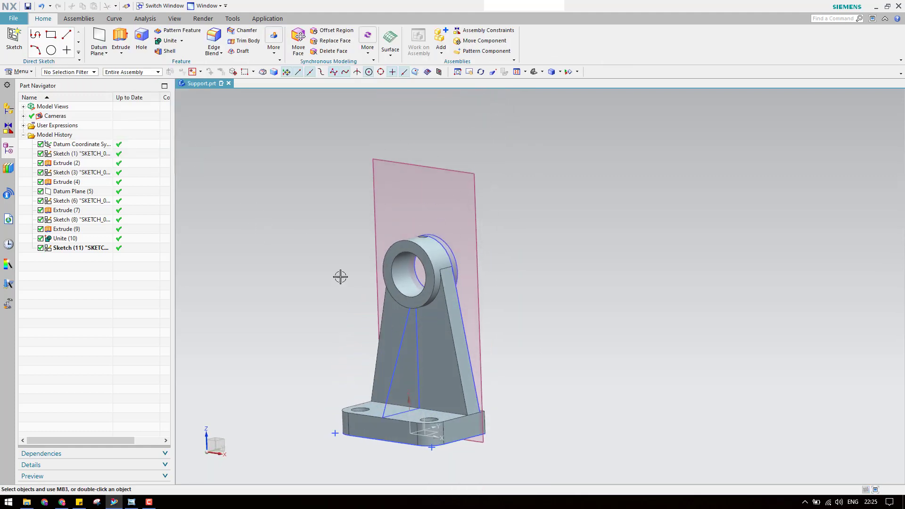
- Start an extrusion with the four curves of the closed rib profile as its section
left_click(121, 36)
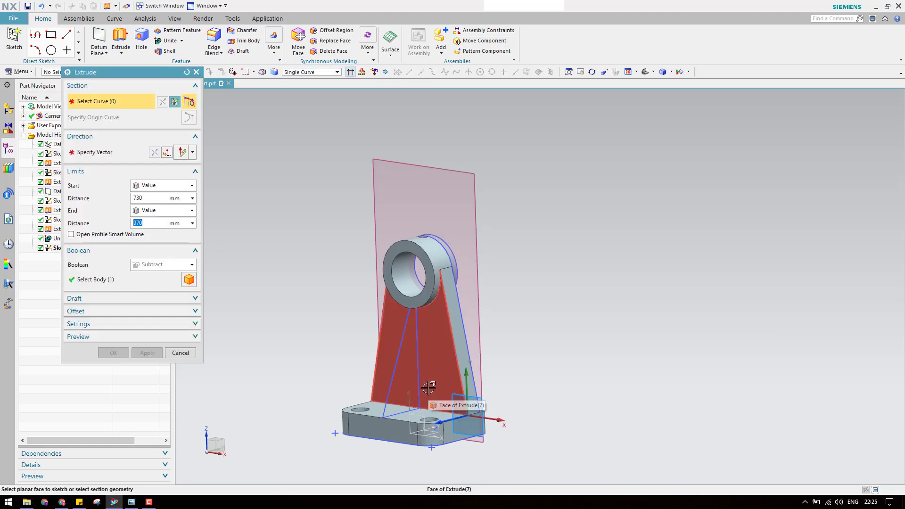
scroll(384, 342, "up", 4)
left_click(384, 327)
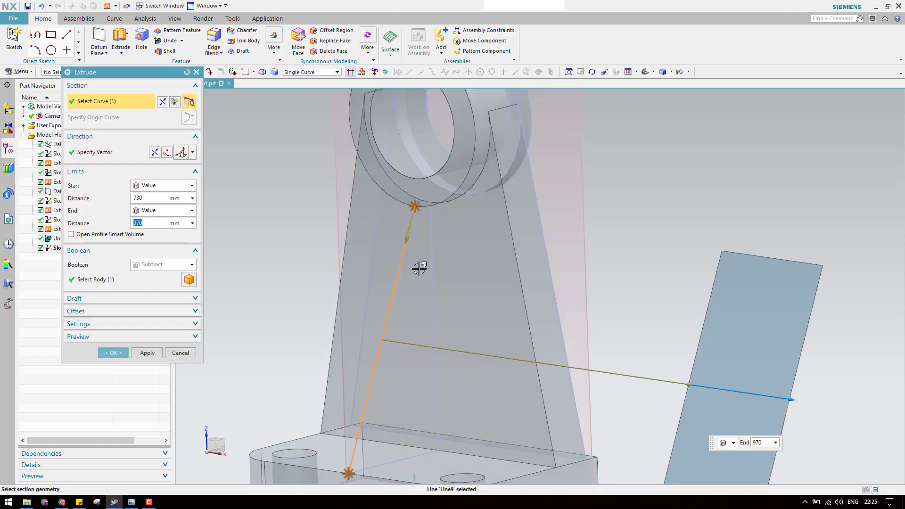
scroll(426, 221, "up", 4)
left_click(433, 224)
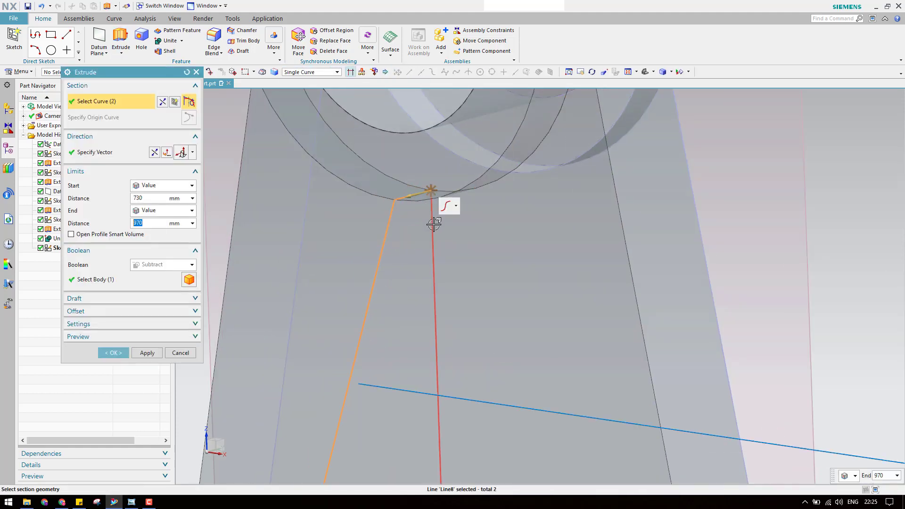
left_click(434, 224)
scroll(433, 224, "down", 5)
left_click(410, 419)
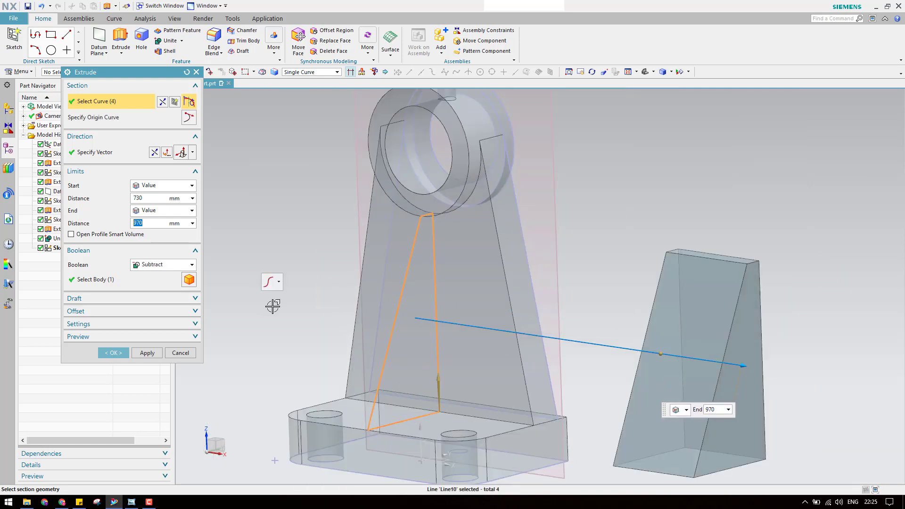
- Set the extrusion's start and end distances to 0 mm
left_click(150, 198)
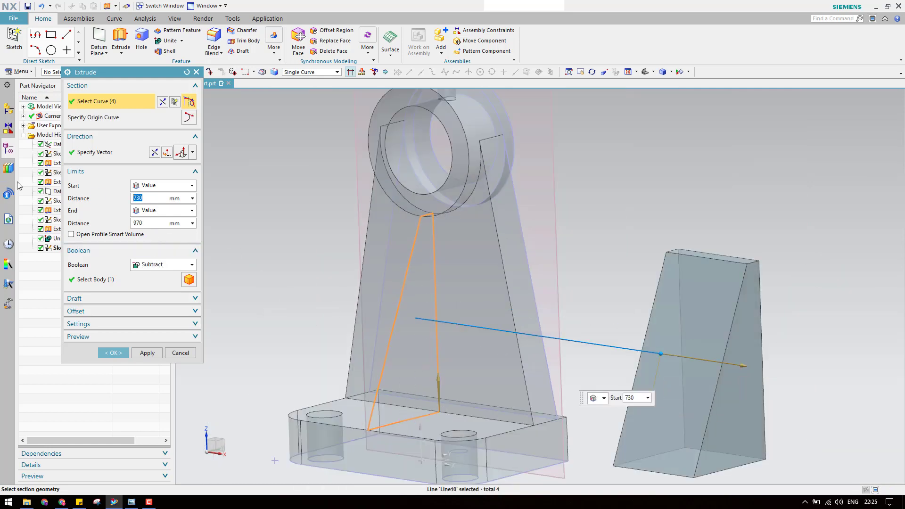
left_click(148, 223)
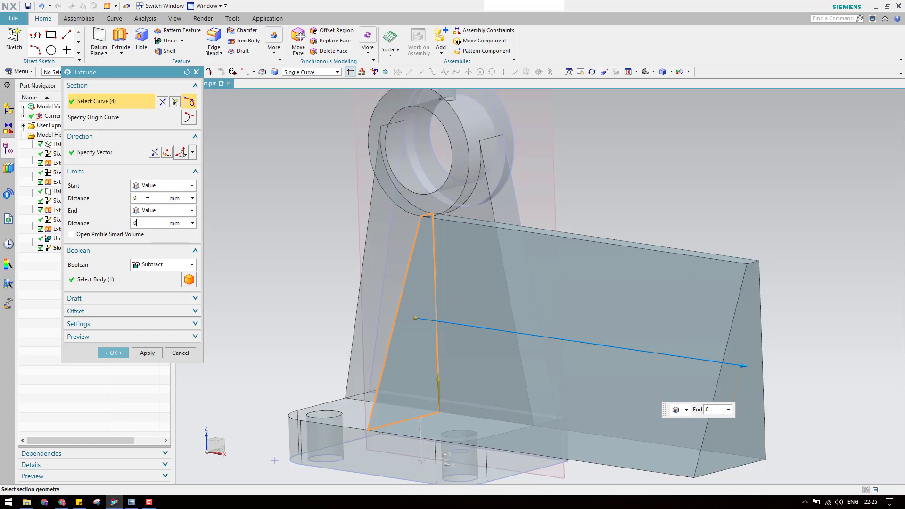
left_click(148, 198)
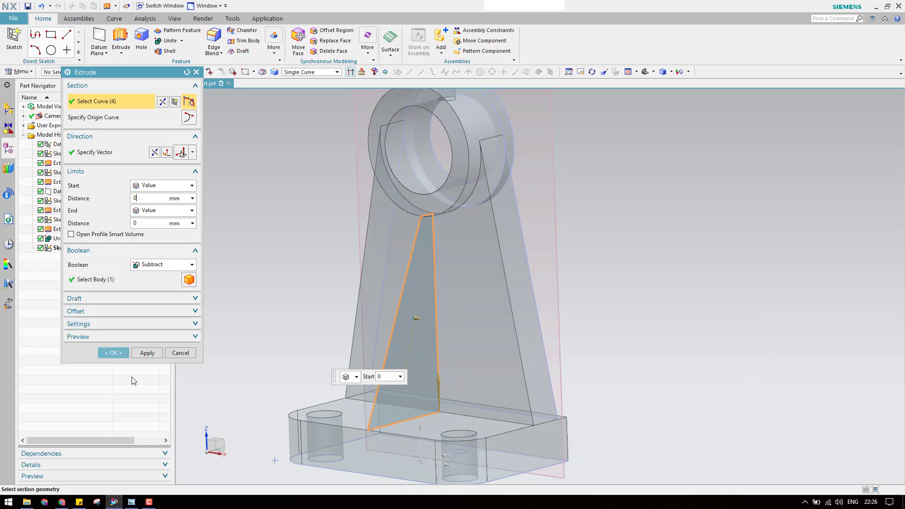
- Check the Part 1 drawing for the rib thickness and extrude the profile by a symmetric value of 20 mm with Boolean None
left_click(131, 502)
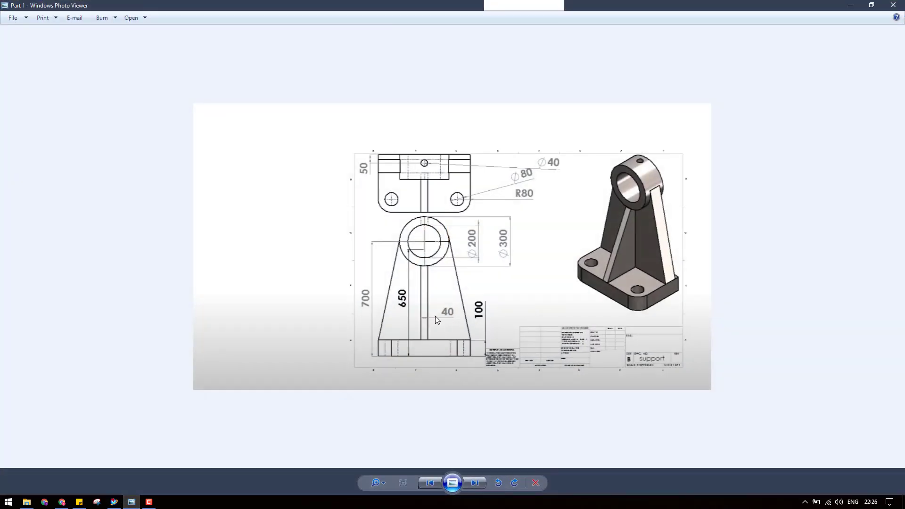
left_click(850, 6)
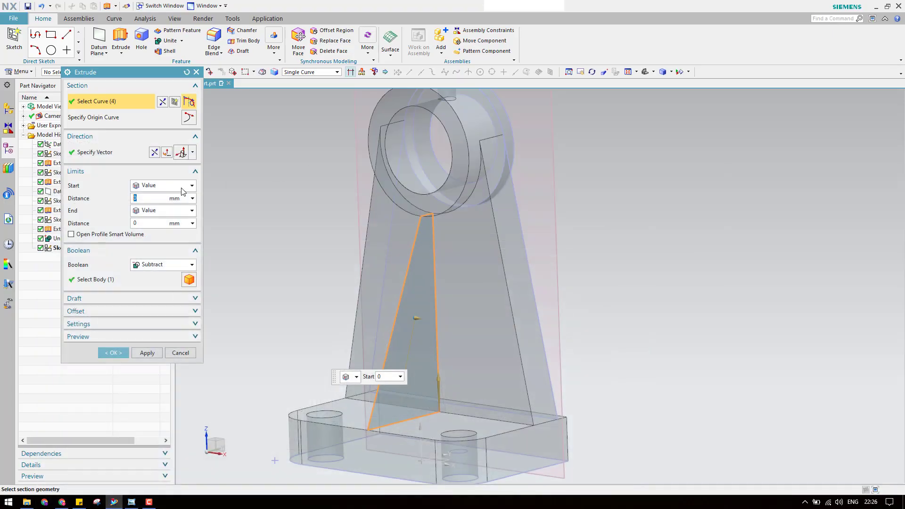
left_click(176, 186)
left_click(172, 206)
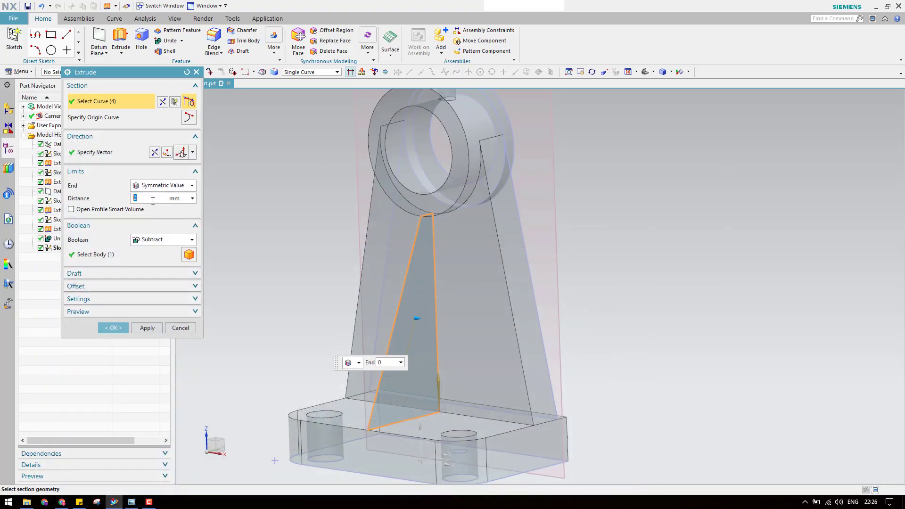
left_click(149, 239)
left_click(162, 253)
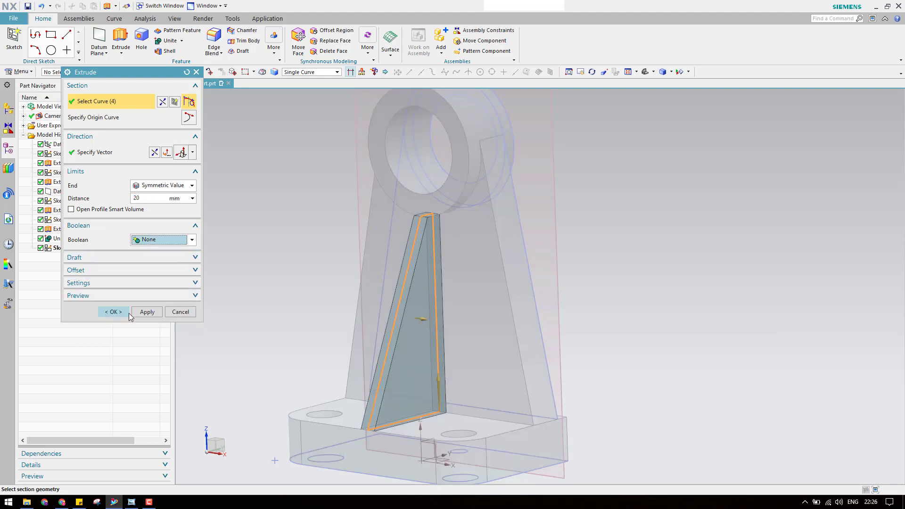
left_click(113, 311)
- Start an extrusion with the front edge and one adjoining side edge of the rib's top face as its section
scroll(402, 227, "up", 5)
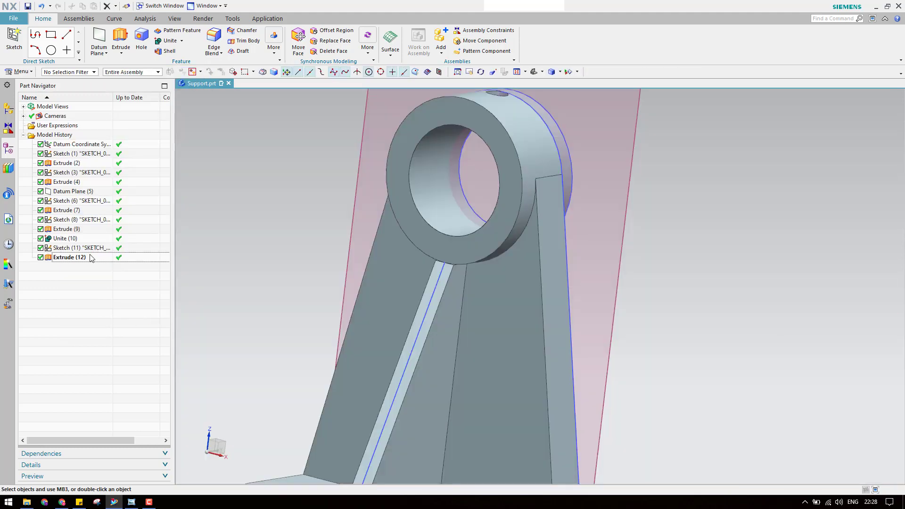
scroll(446, 278, "up", 5)
scroll(491, 217, "up", 5)
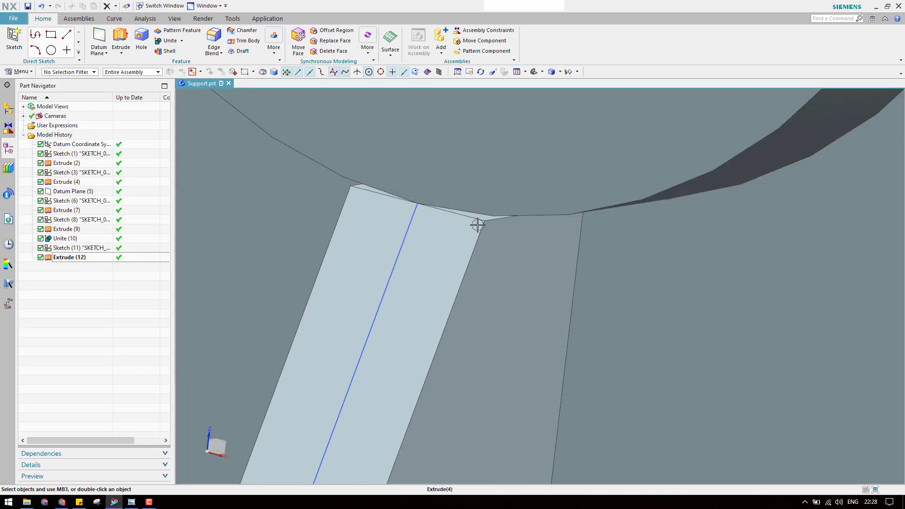
scroll(516, 217, "down", 5)
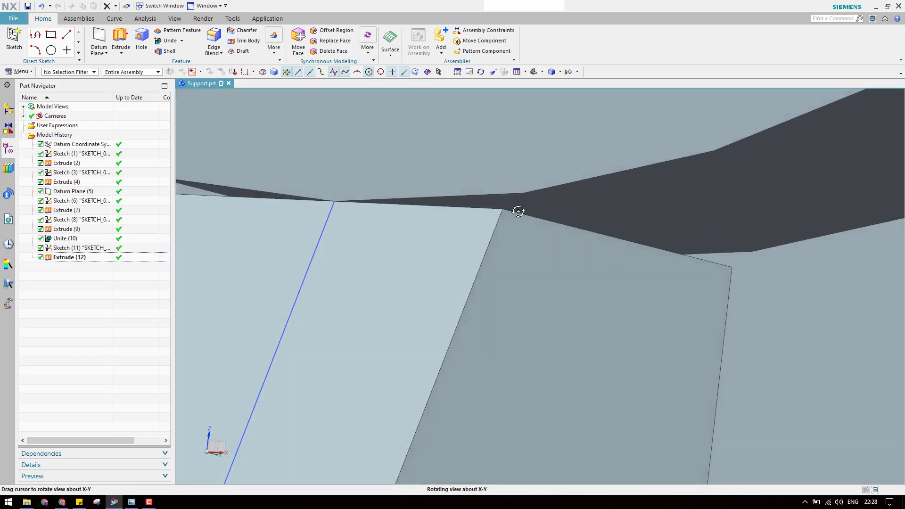
scroll(520, 209, "down", 5)
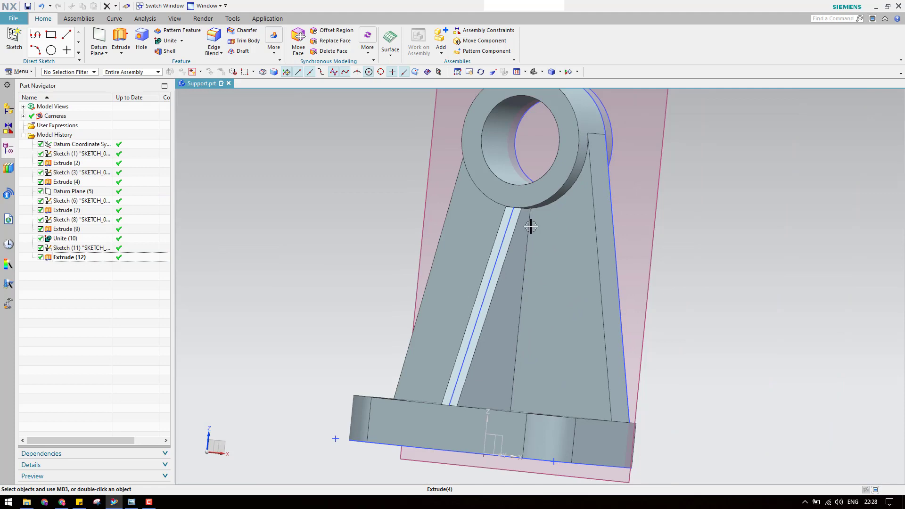
middle_click_drag(521, 235, 518, 233)
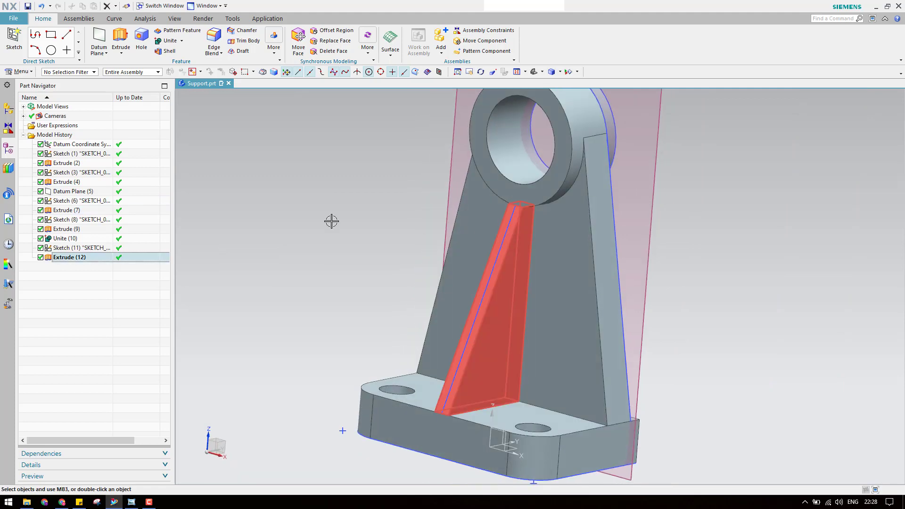
left_click(120, 39)
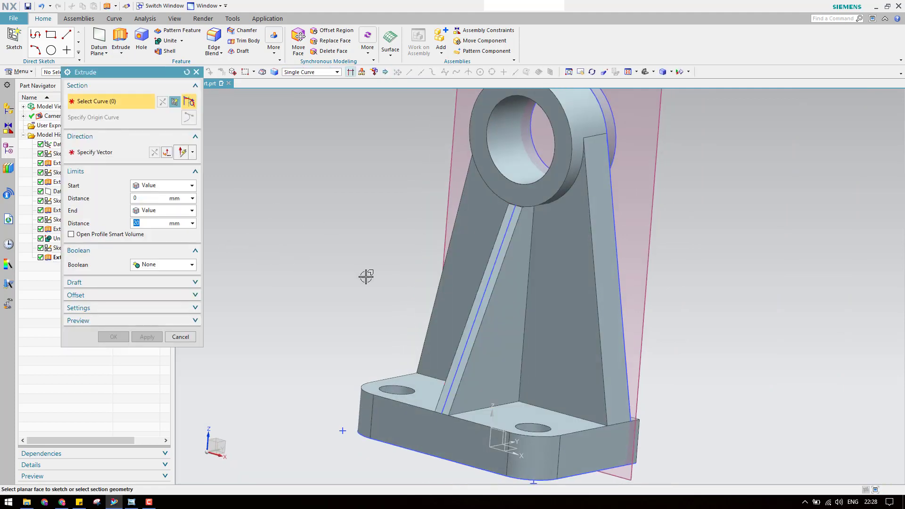
scroll(521, 197, "up", 8)
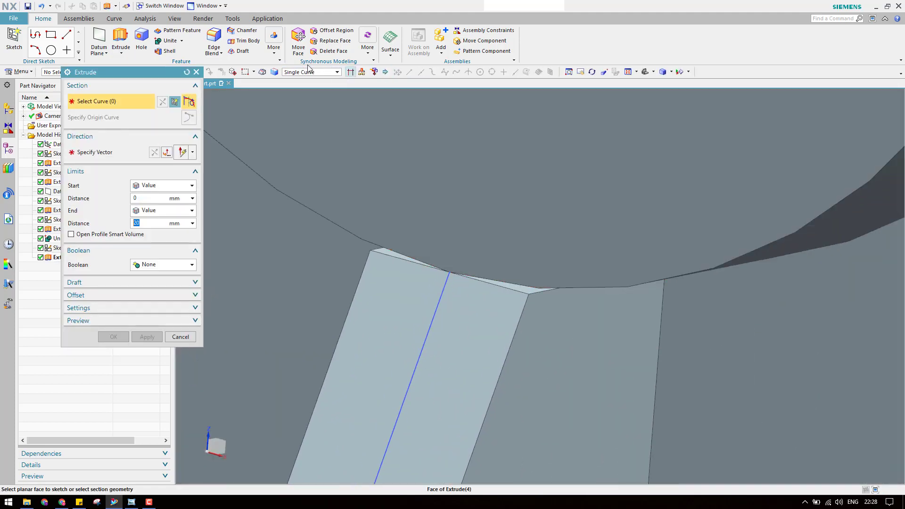
left_click(350, 71)
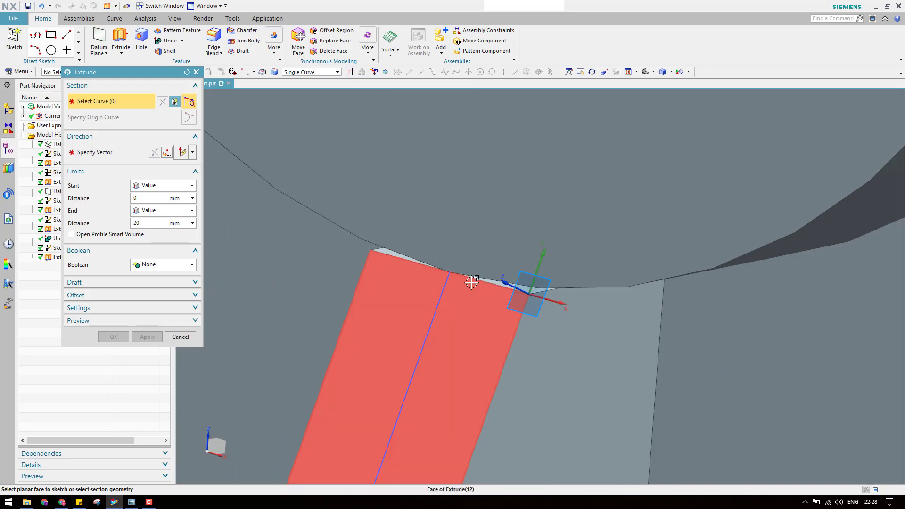
left_click(474, 279)
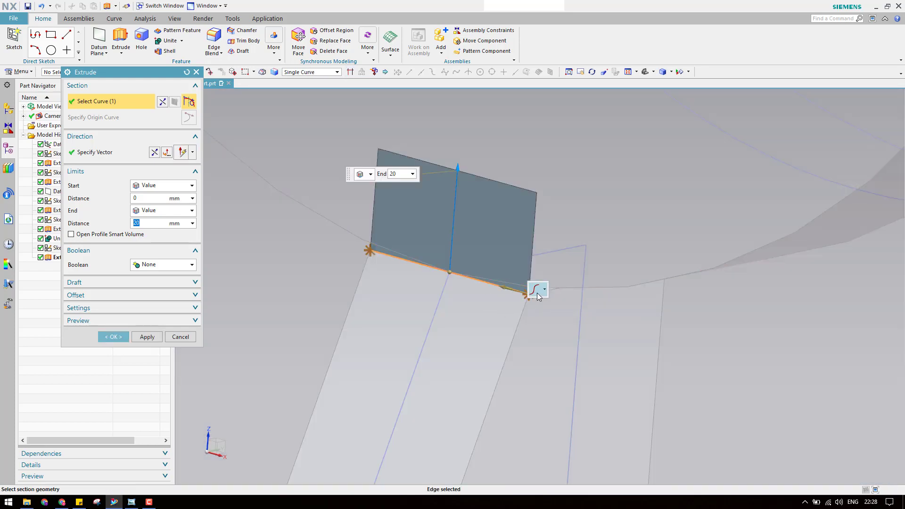
scroll(573, 307, "up", 2)
left_click(521, 285)
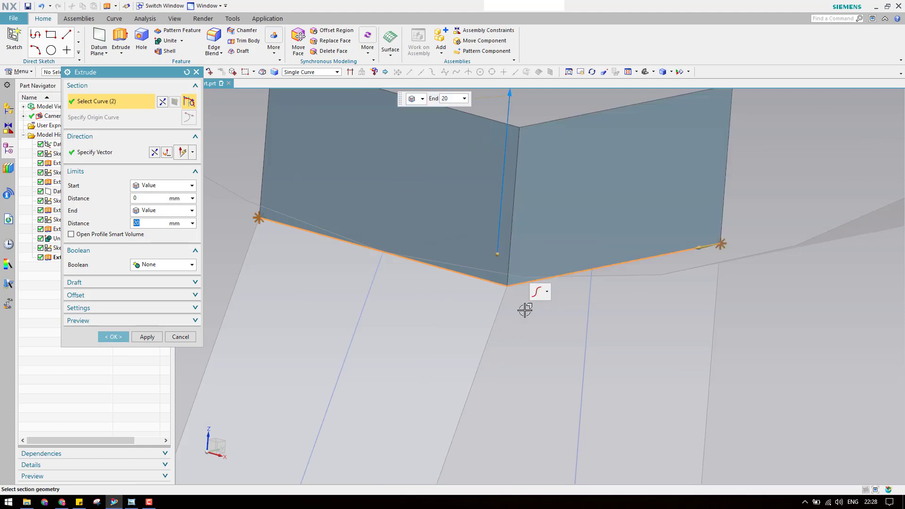
- Add the opposite side edge of the rib's top face to the extrusion section
scroll(525, 307, "down", 4)
scroll(353, 291, "up", 5)
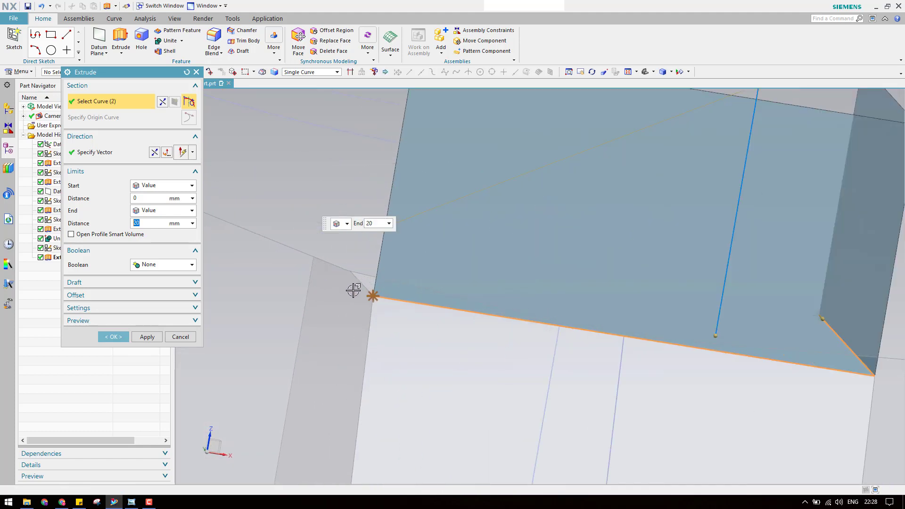
left_click(370, 288)
scroll(377, 290, "down", 5)
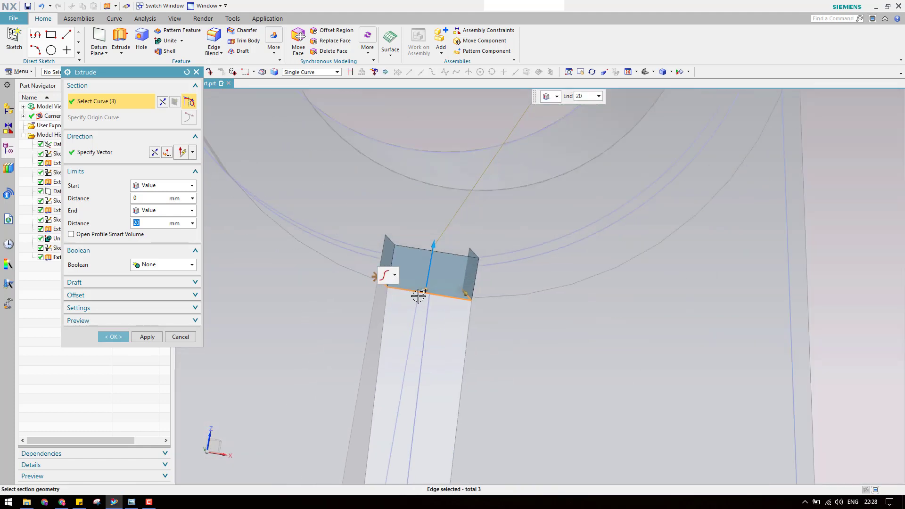
- Show the model as Static Wireframe and add the rear edge of the rib's top face to close the section
middle_click_drag(443, 300, 356, 292)
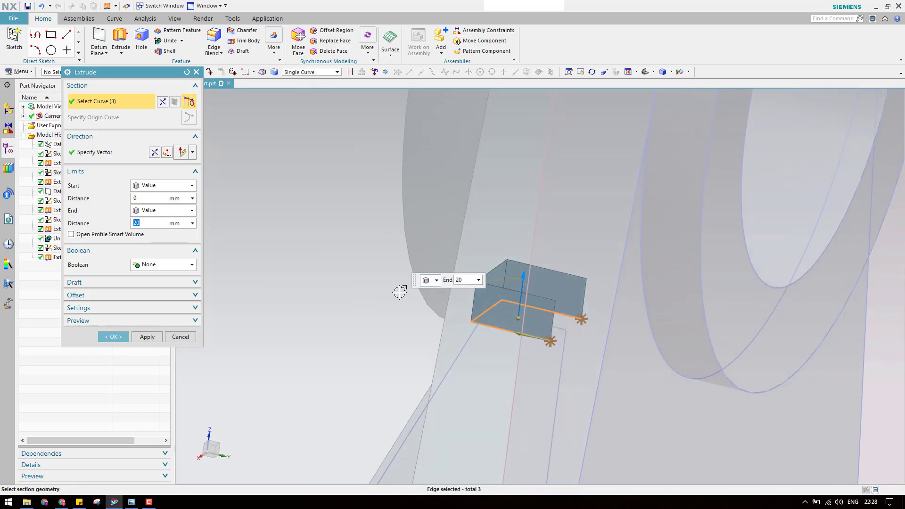
scroll(356, 258, "down", 4)
scroll(468, 279, "up", 4)
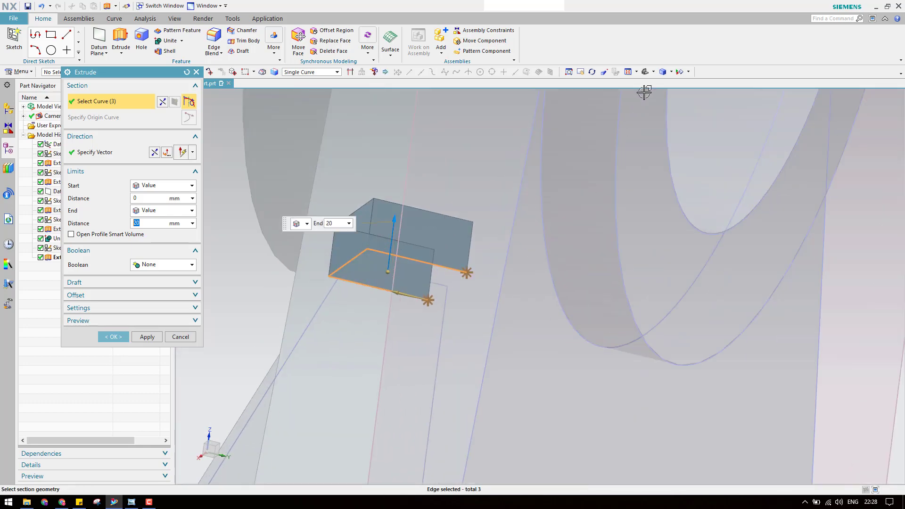
left_click(672, 73)
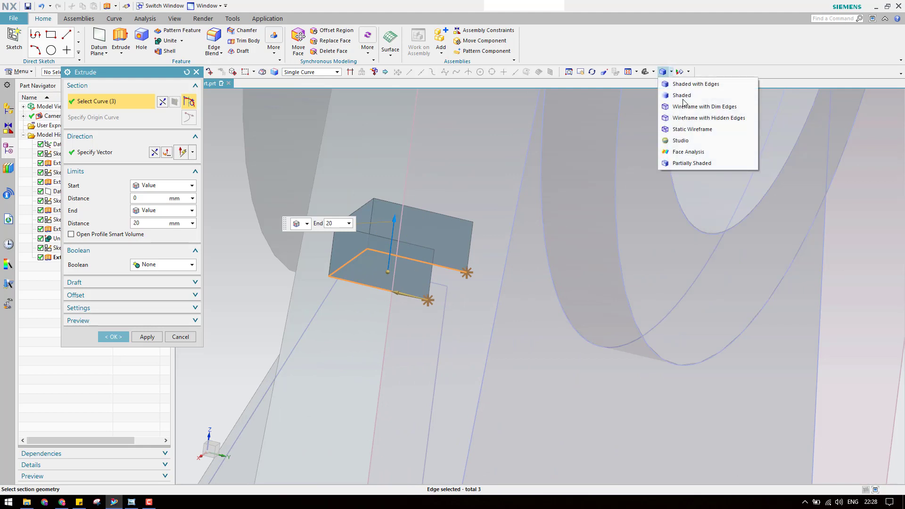
left_click(682, 133)
scroll(490, 284, "up", 3)
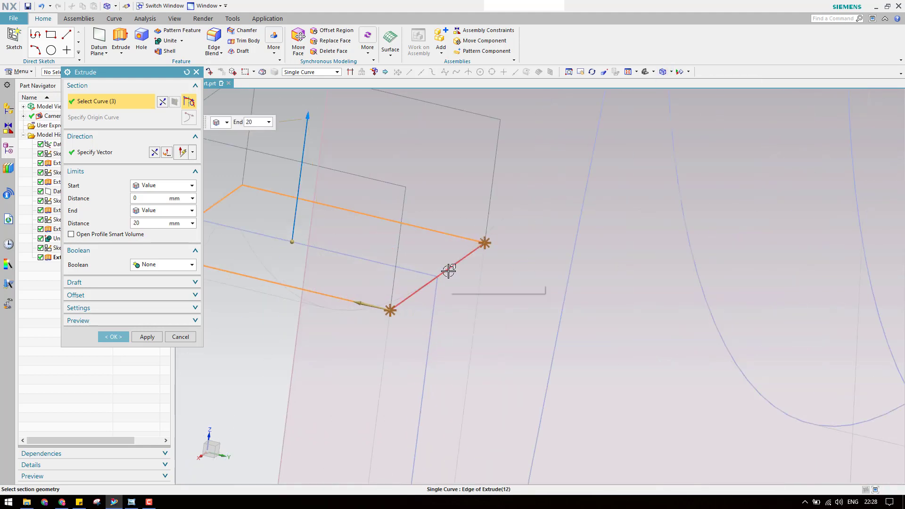
left_click(448, 270)
scroll(467, 288, "down", 5)
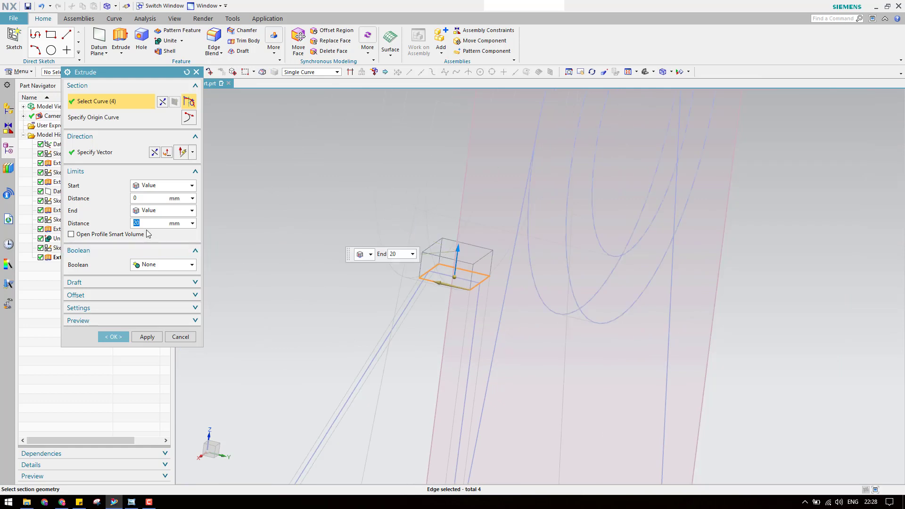
- Restore the Shaded with Edges display and extrude the rib-top section from 0 to 20 mm, using Boolean Unite with the support body
left_click(672, 72)
left_click(676, 84)
scroll(457, 247, "down", 3)
mouse_move(464, 248)
middle_mouse_down()
mouse_move(501, 237)
mouse_move(529, 252)
middle_mouse_up()
scroll(432, 245, "up", 3)
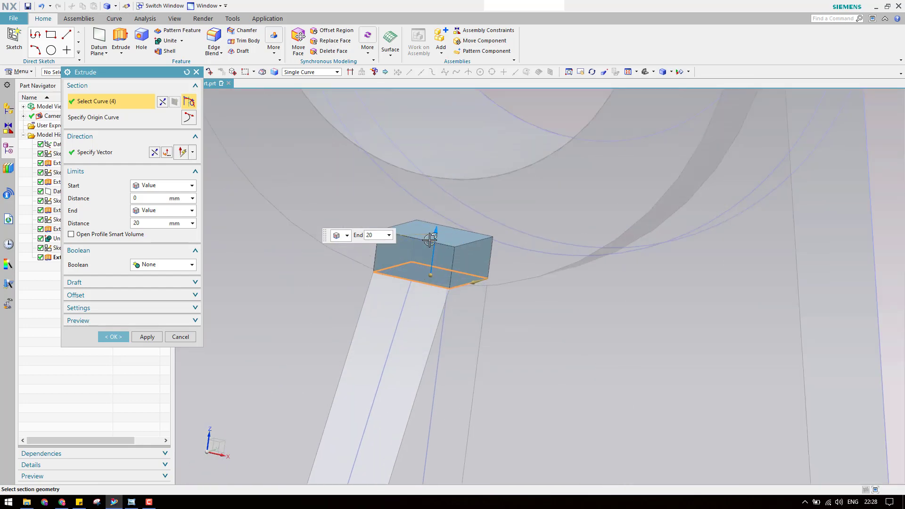
scroll(430, 240, "up", 2)
left_click(178, 268)
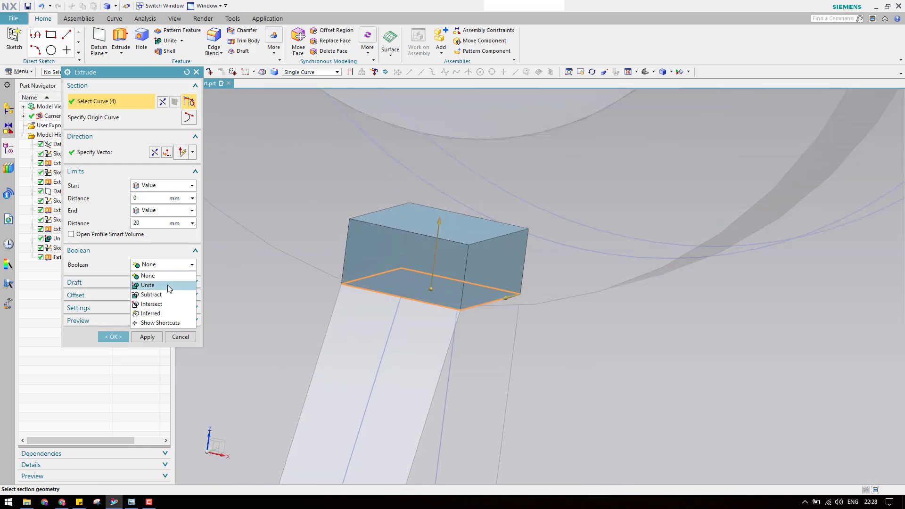
left_click(168, 285)
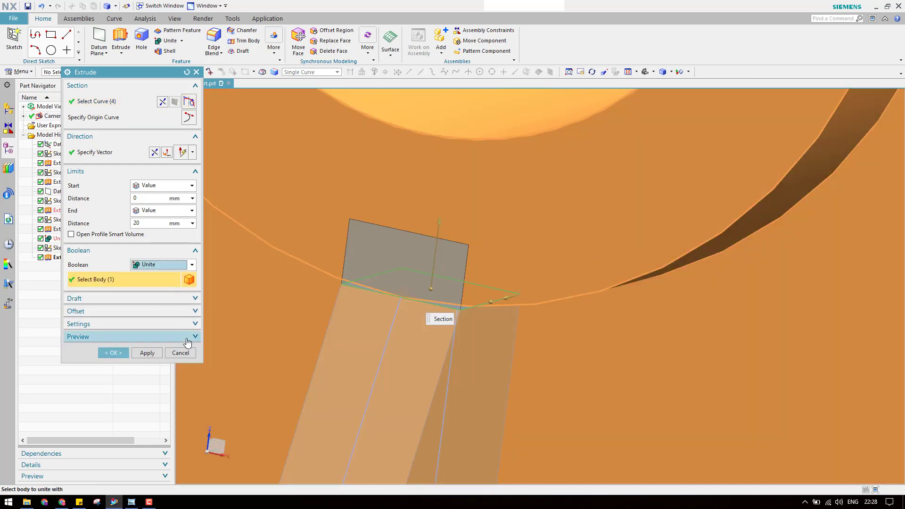
left_click(113, 352)
scroll(490, 289, "up", 3)
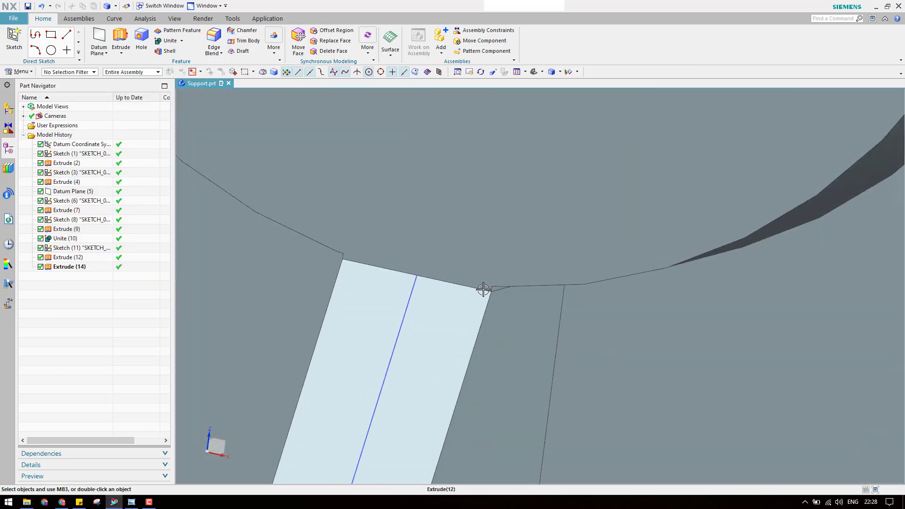
scroll(511, 283, "down", 4)
scroll(513, 283, "down", 5)
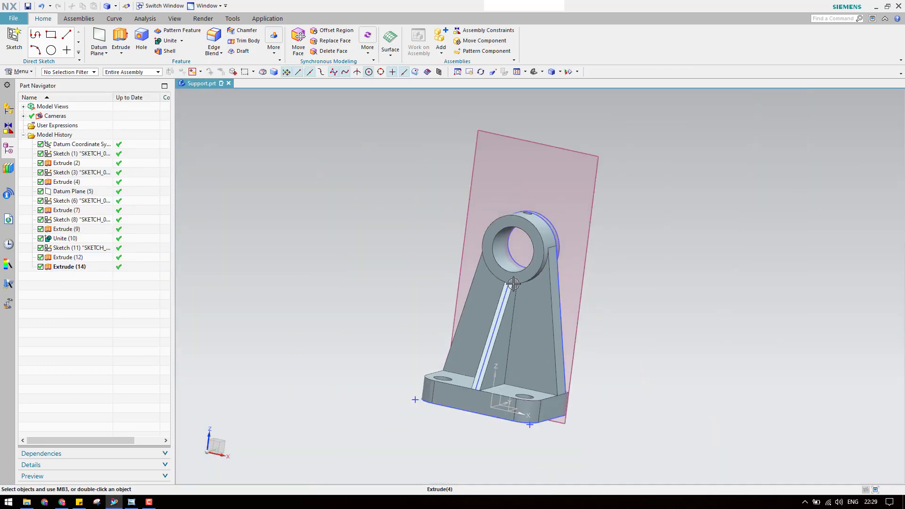
- Hide all objects except the solid bodies, fit the view, and save the Support part
left_click(76, 268)
left_click(102, 330)
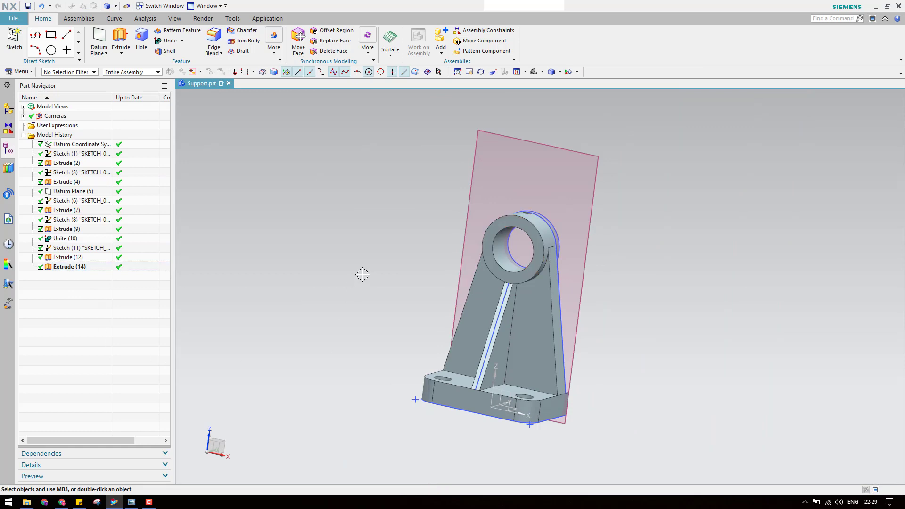
key("ctrl+w")
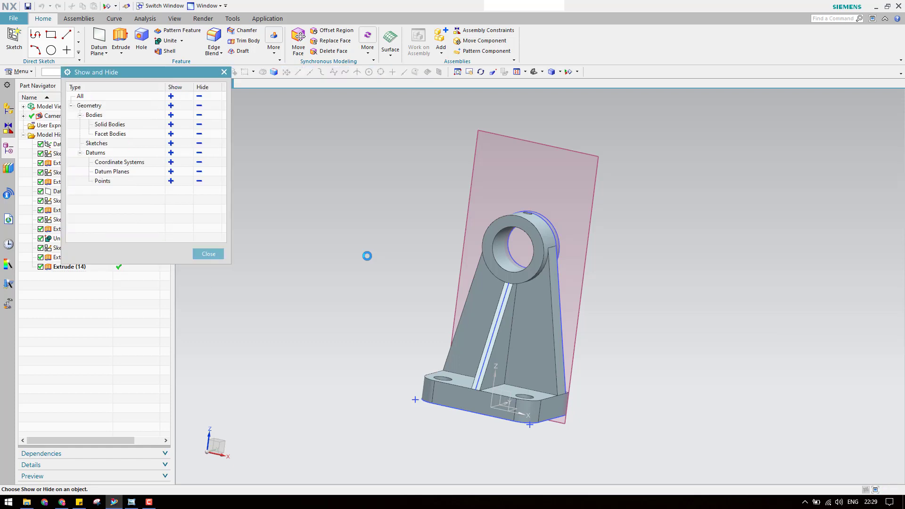
left_click(194, 97)
left_click(199, 96)
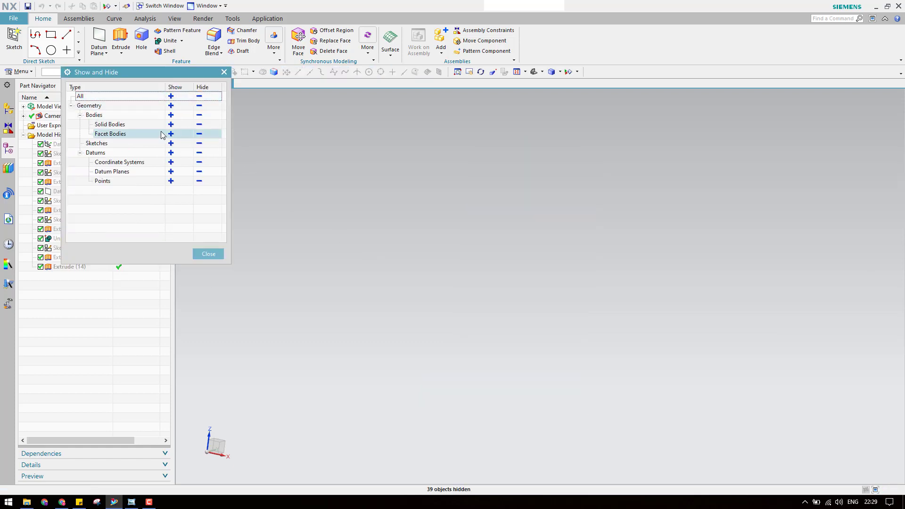
left_click(171, 124)
left_click(208, 253)
key("ctrl+f")
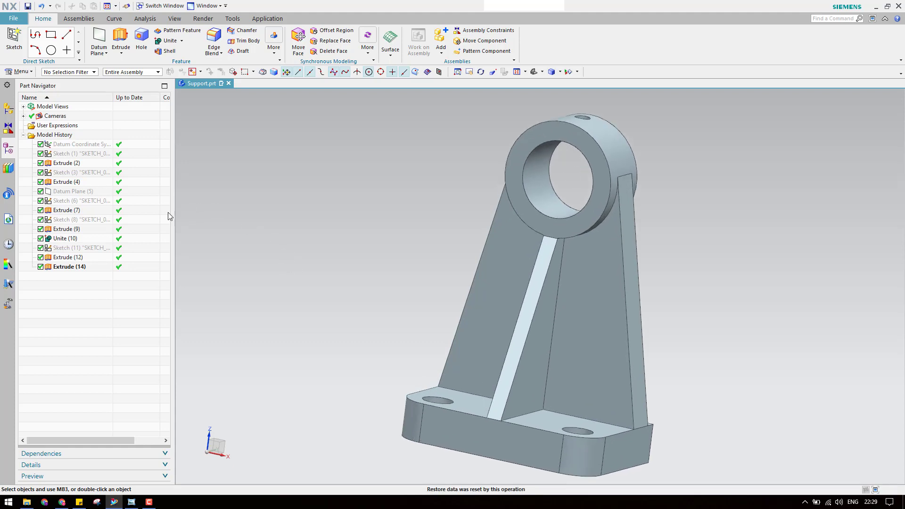
left_click(28, 8)
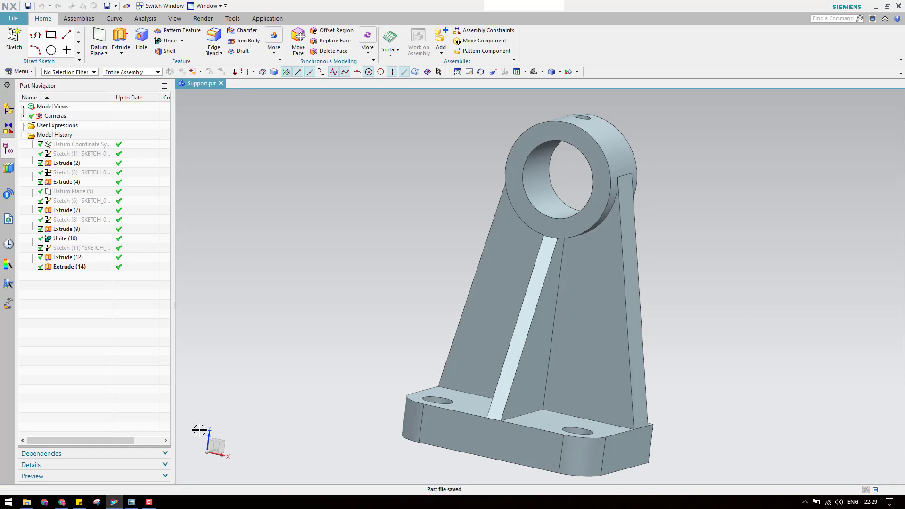
- Switch to Windows Photo Viewer and browse the component drawings from Pully on to Key
left_click(131, 502)
left_click(474, 482)
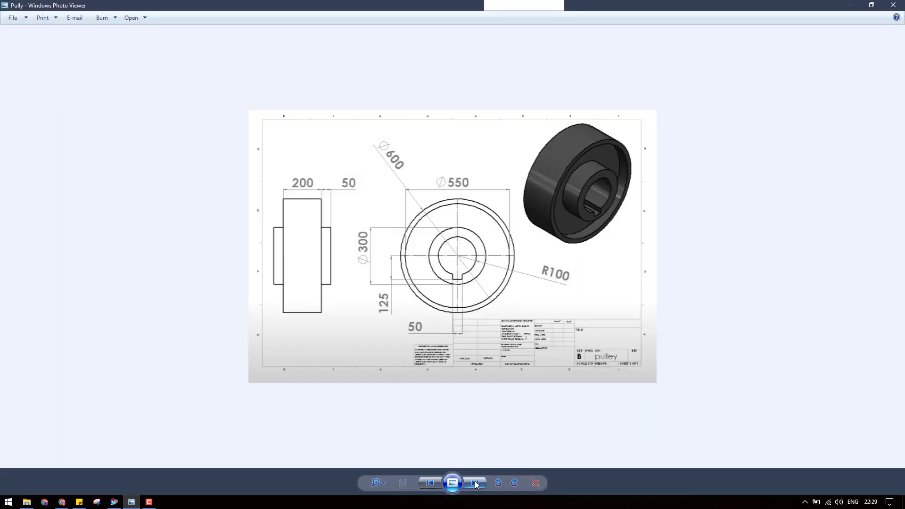
left_click(474, 481)
left_click(474, 481)
left_click(474, 482)
left_click(474, 481)
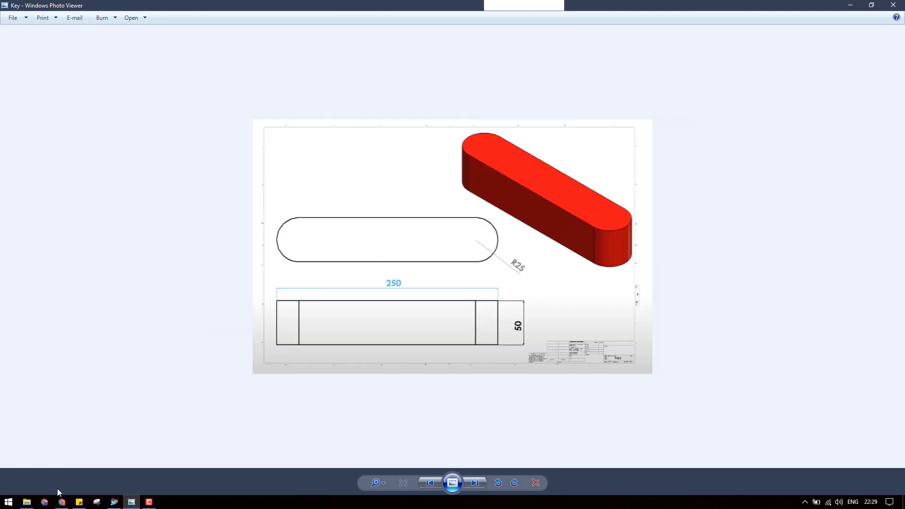
- Switch back to NX, close all parts and clear the file history
left_click(114, 501)
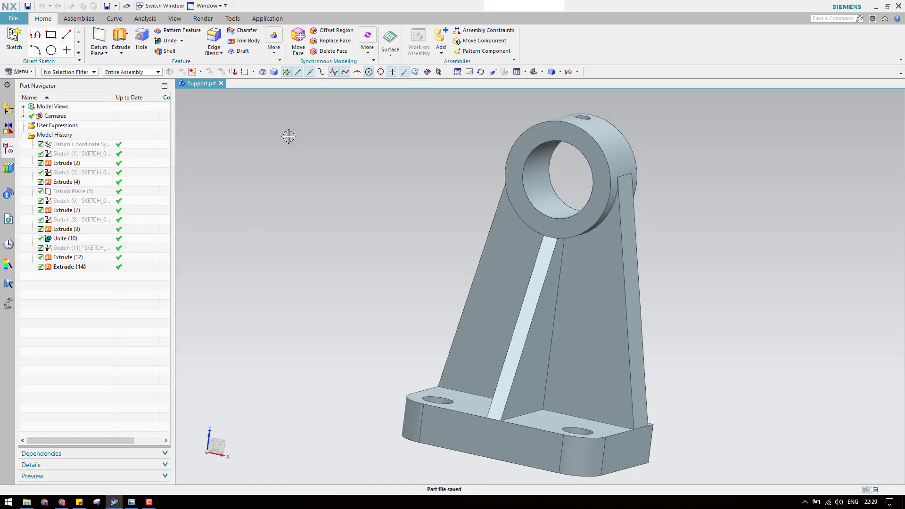
left_click(15, 19)
mouse_move(33, 61)
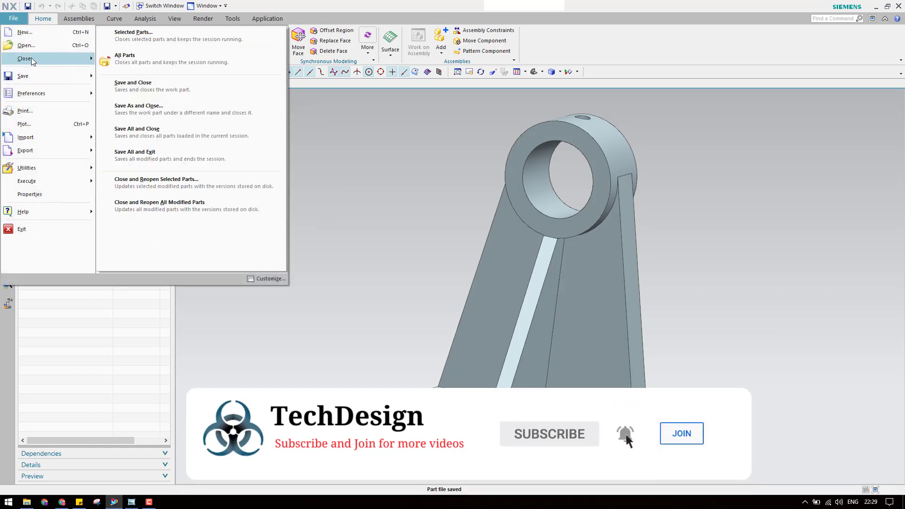
left_click(119, 59)
right_click(124, 231)
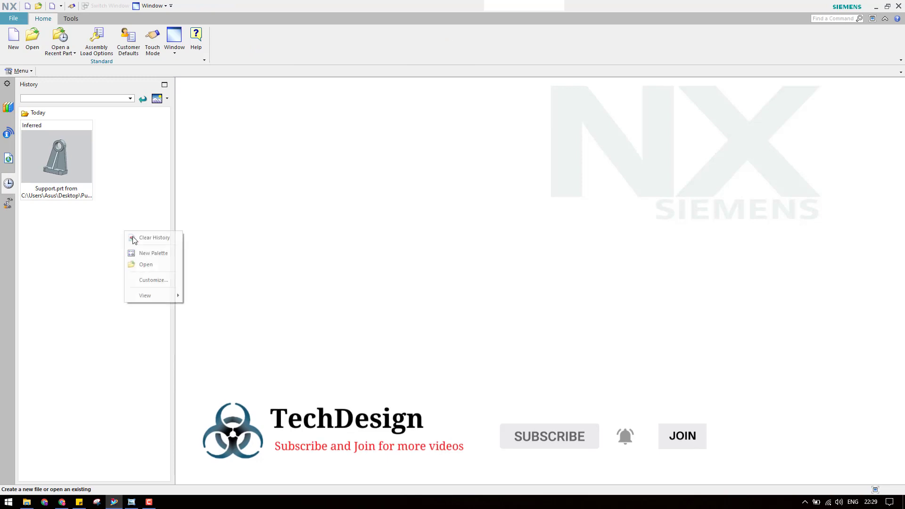
left_click(139, 295)
left_click(393, 263)
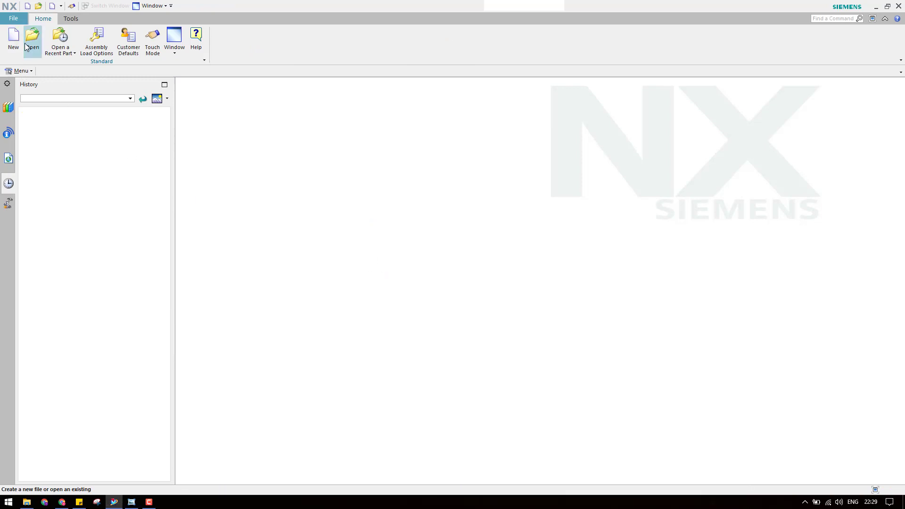
- Check the Key drawing in Windows Photo Viewer and create a new millimetre Model part named Key in the Pulley folder in NX
left_click(10, 47)
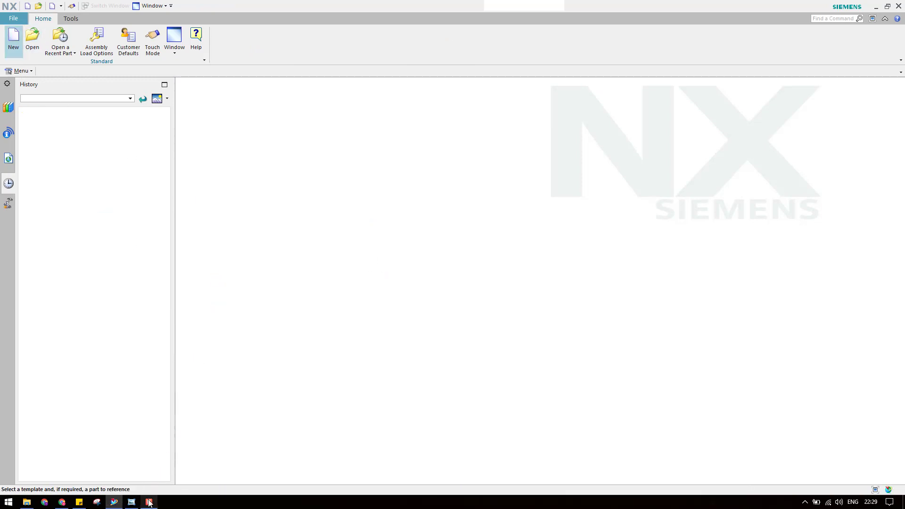
left_click(132, 502)
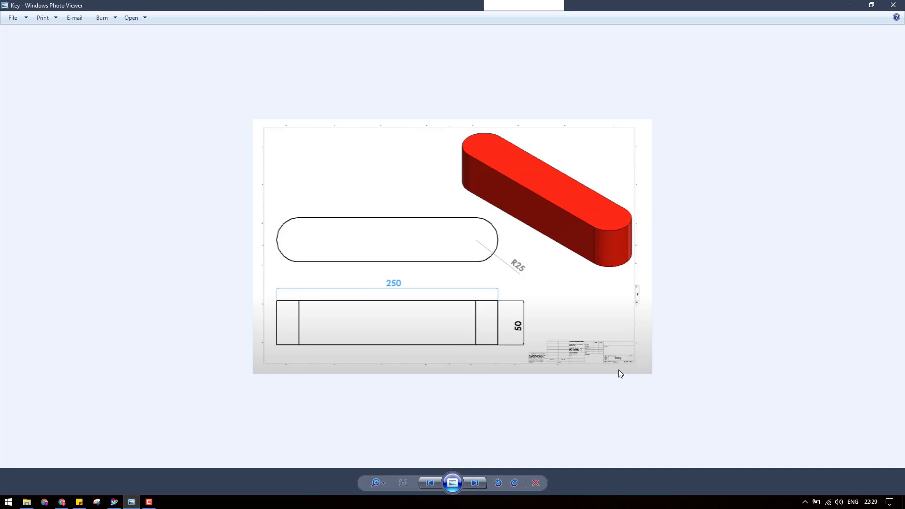
left_click(850, 6)
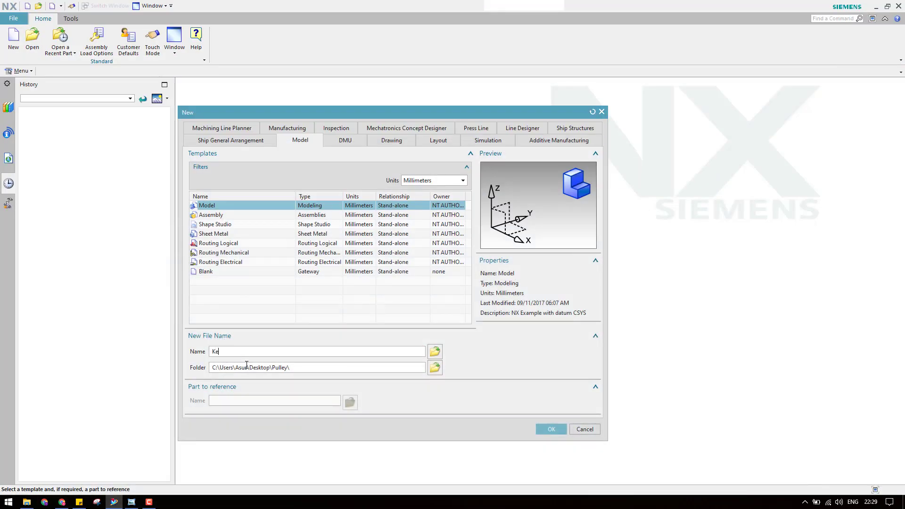
left_click(552, 431)
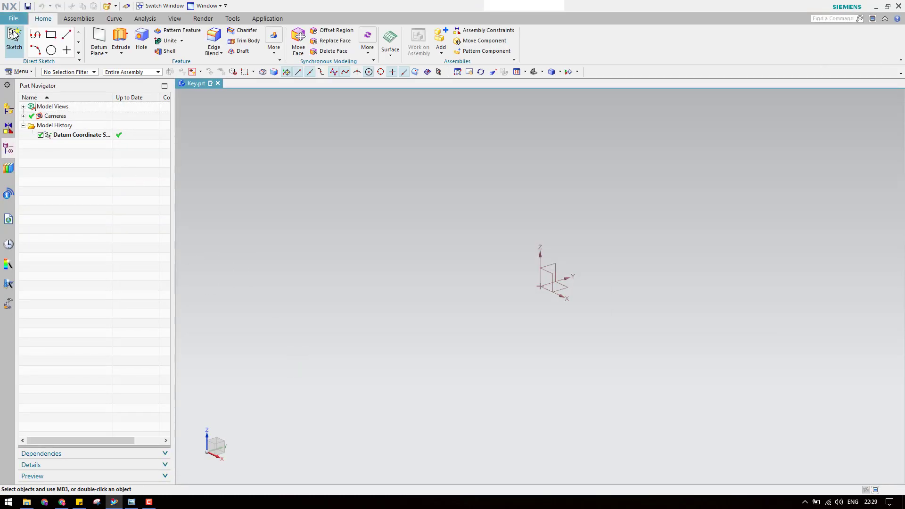
- Start a sketch on the XY datum plane and consult the Key drawing's dimensions in Windows Photo Viewer before returning to NX
left_click(14, 39)
left_click(567, 291)
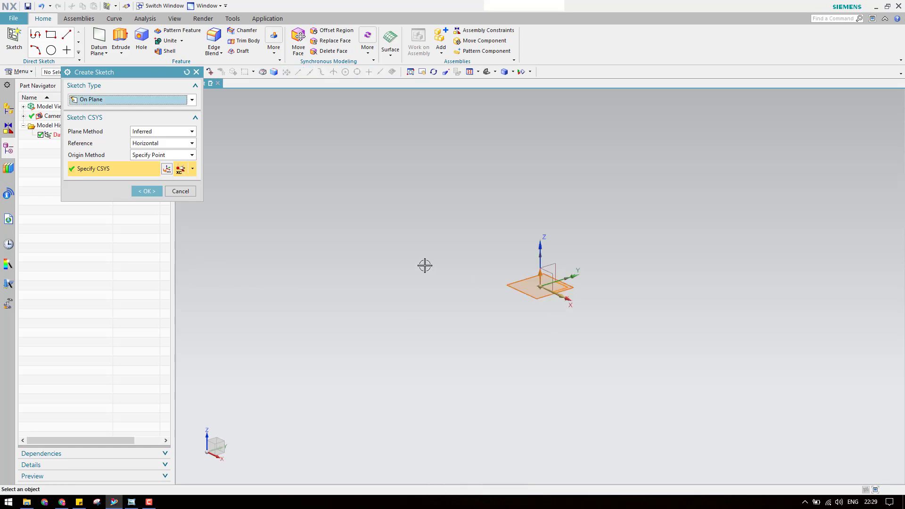
left_click(147, 191)
left_click(134, 503)
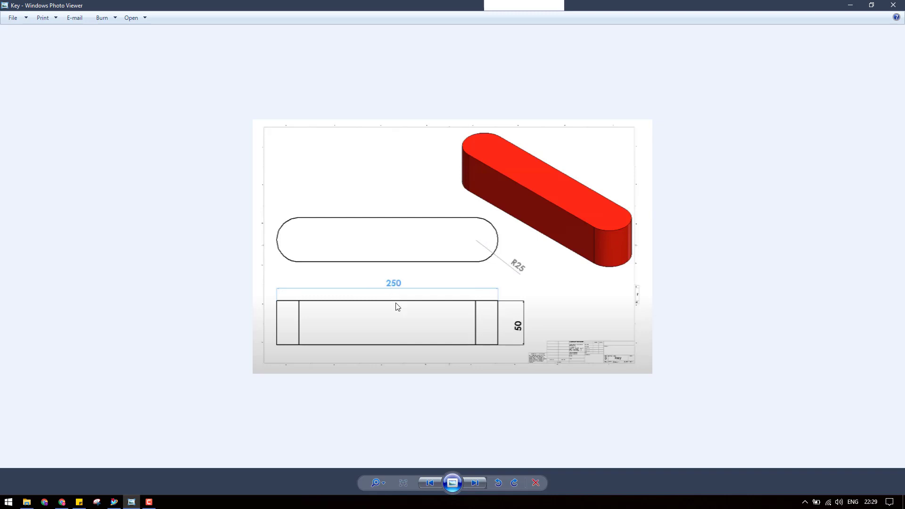
left_click(848, 6)
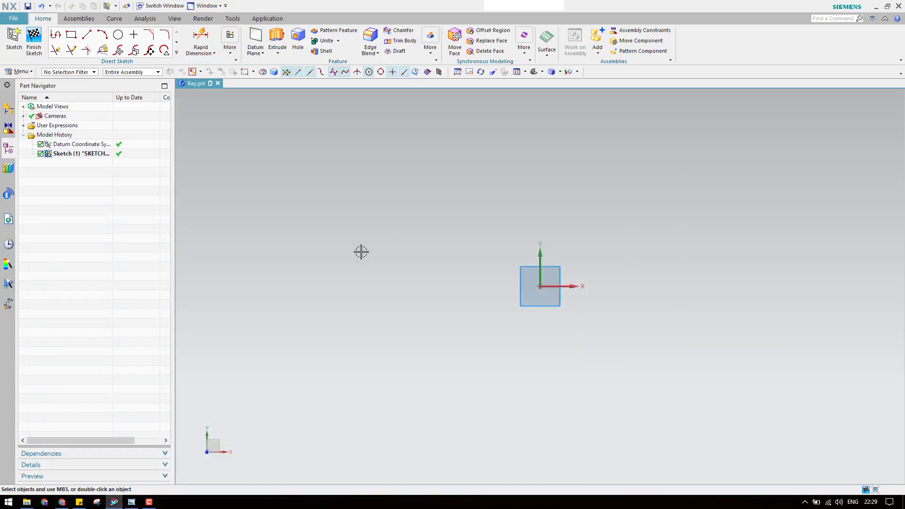
- Sketch a horizontal rectangle centred on the sketch origin, about 123 mm wide and 50 mm high
left_click(71, 35)
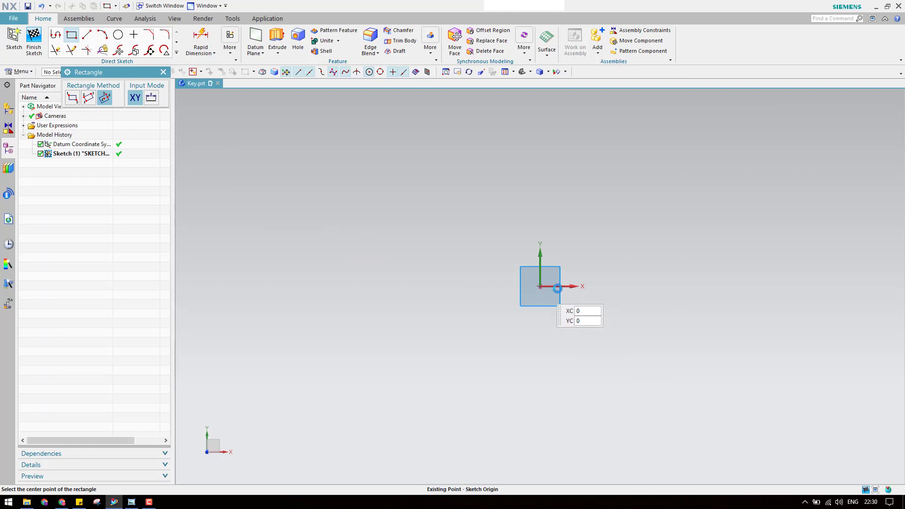
left_click(541, 286)
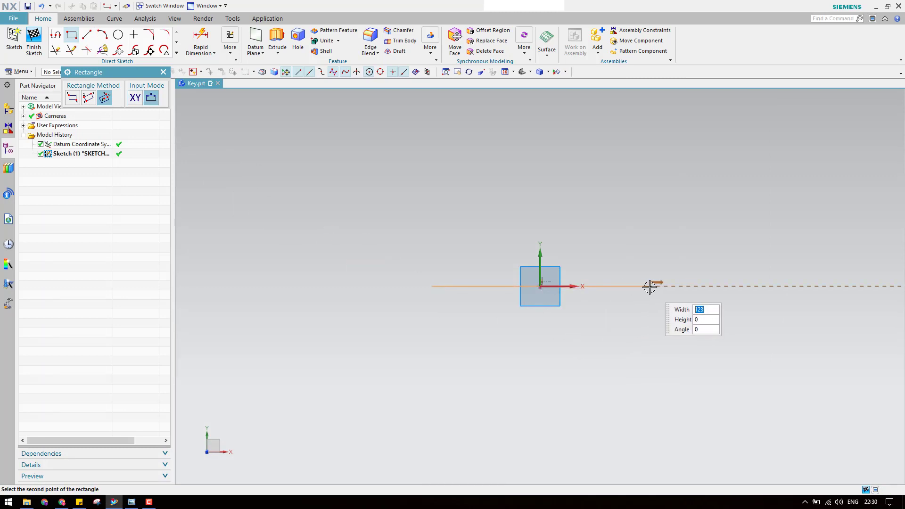
left_click(649, 287)
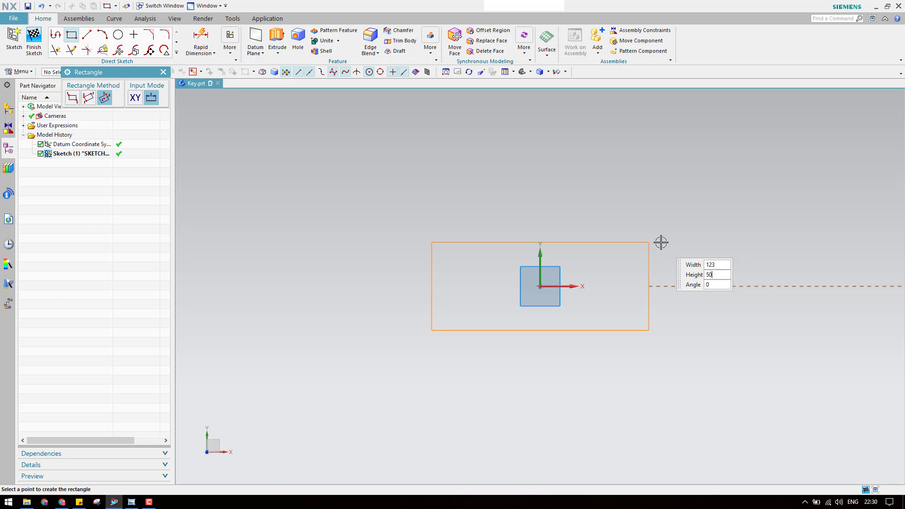
key("Tab")
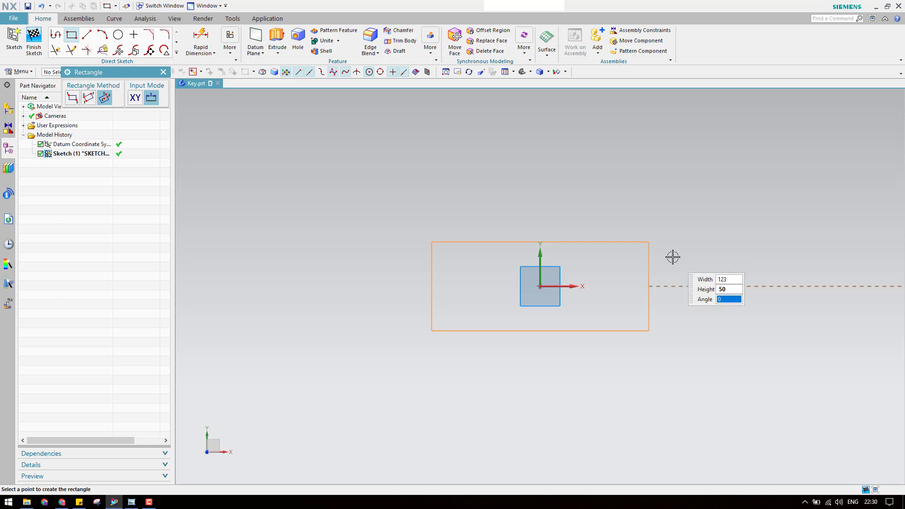
key("Return")
key("Escape")
- Check the end radius in the Key drawing and add a 25 mm radius semicircular arc outward on each short side of the rectangle
left_click(132, 502)
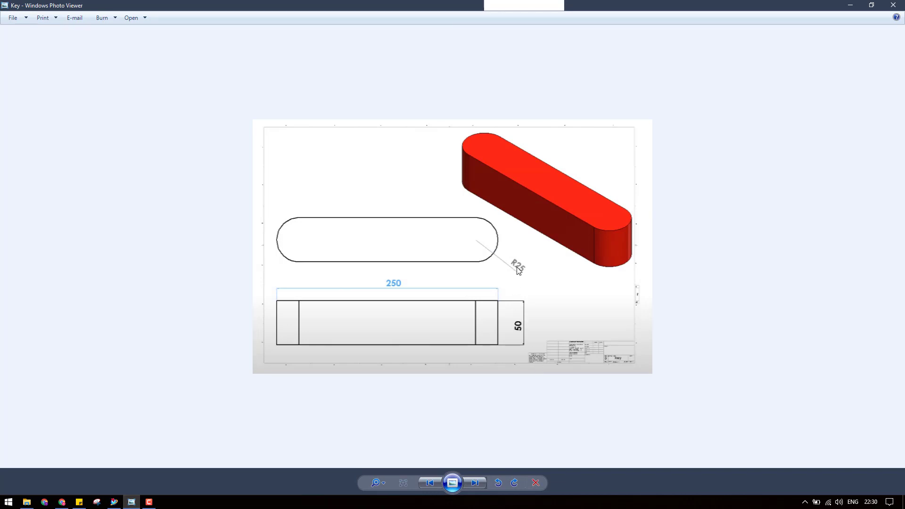
left_click(850, 6)
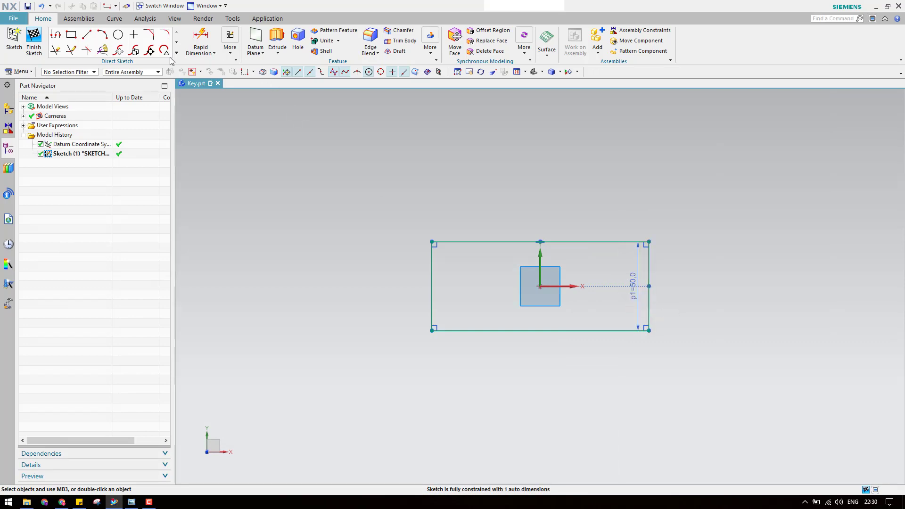
left_click(118, 34)
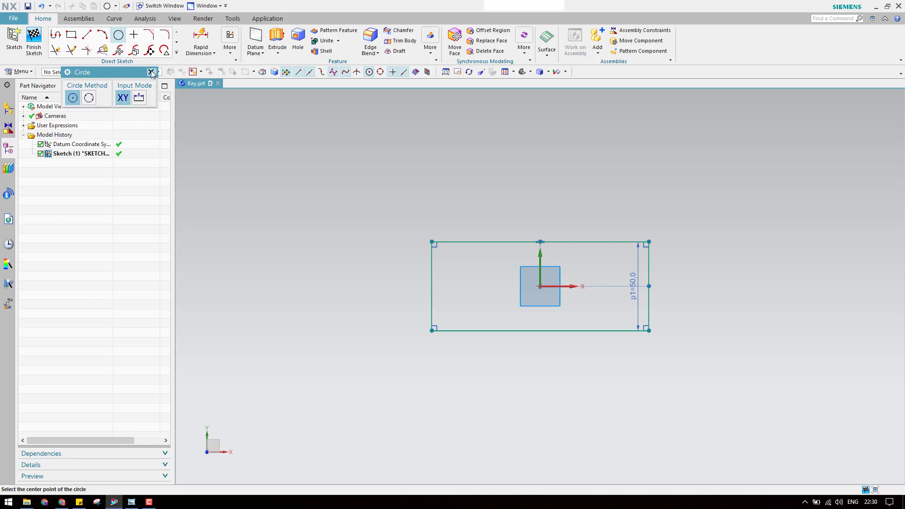
left_click(151, 73)
left_click(102, 35)
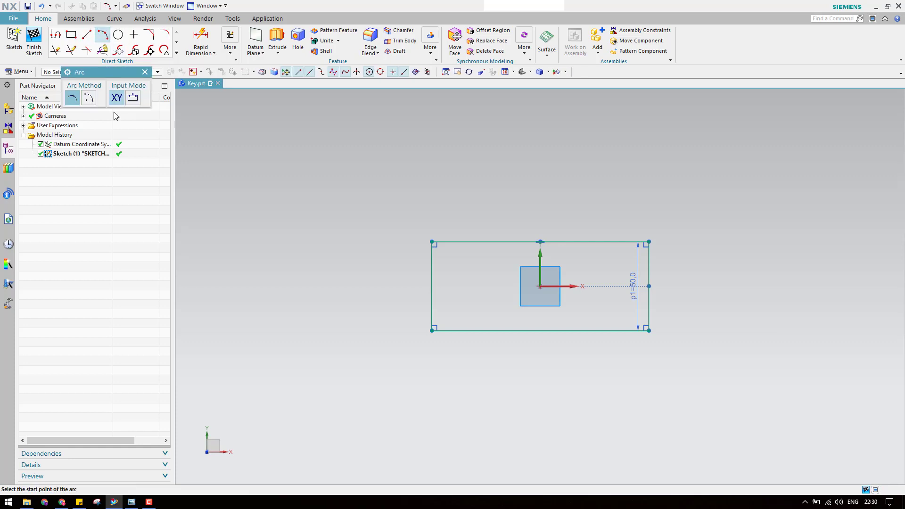
left_click(88, 97)
left_click(649, 286)
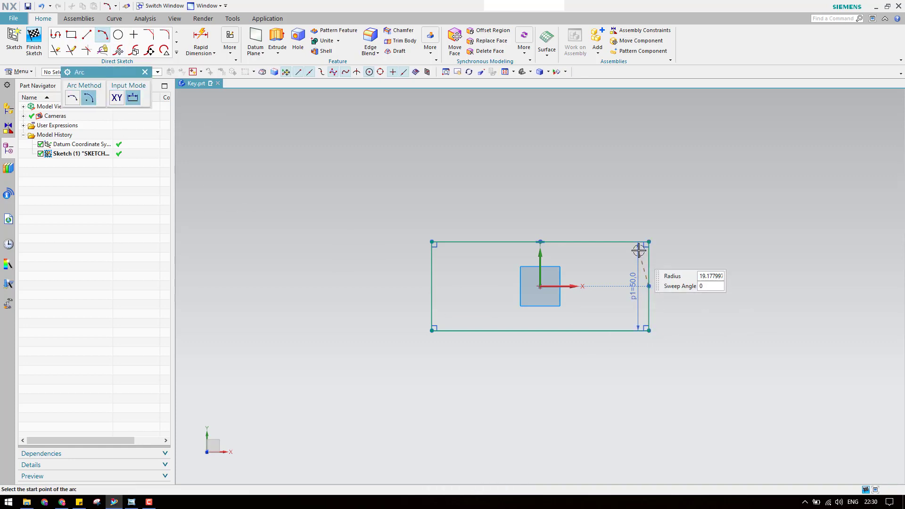
left_click(648, 242)
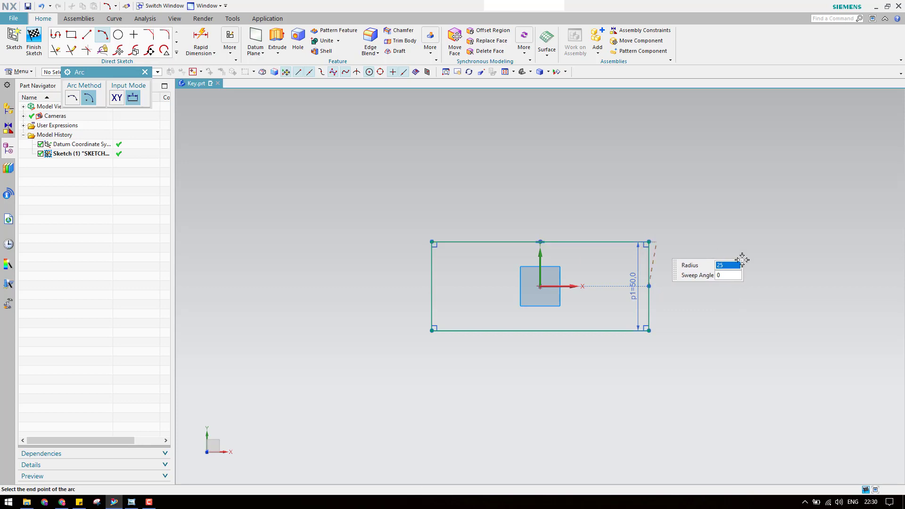
left_click(648, 332)
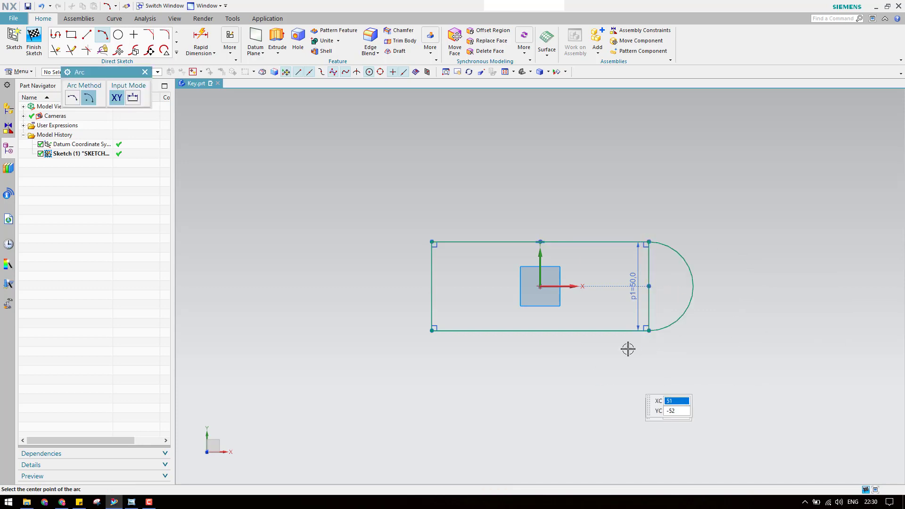
left_click(432, 287)
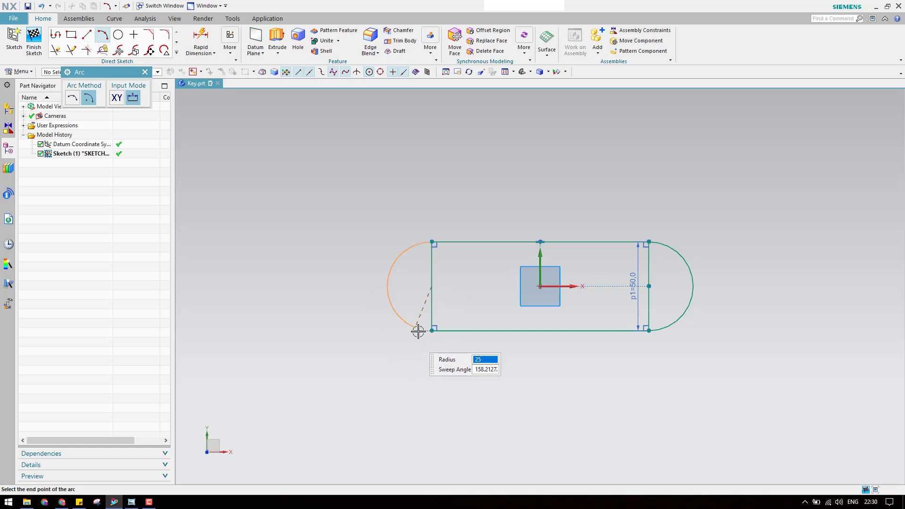
left_click(432, 330)
key("Escape")
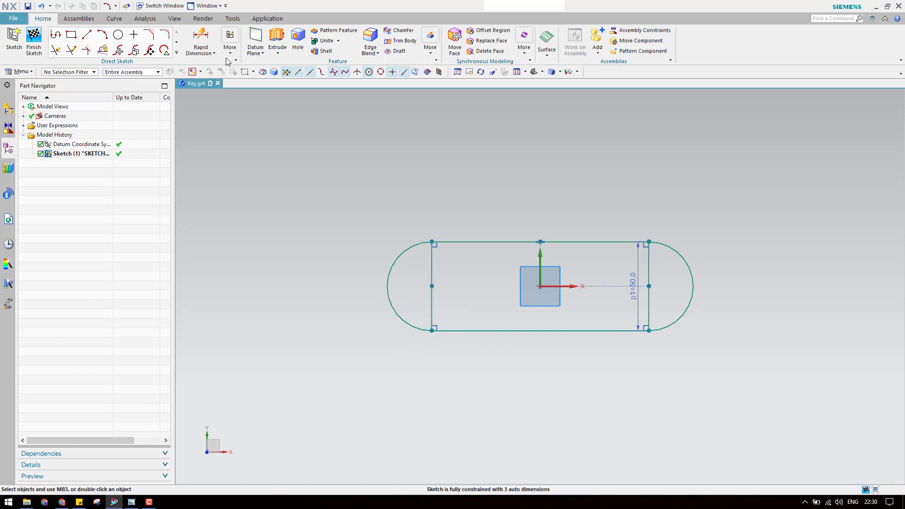
- Dimension the profile's overall length between the outermost points of the two end arcs and set it to 250 mm
left_click(202, 43)
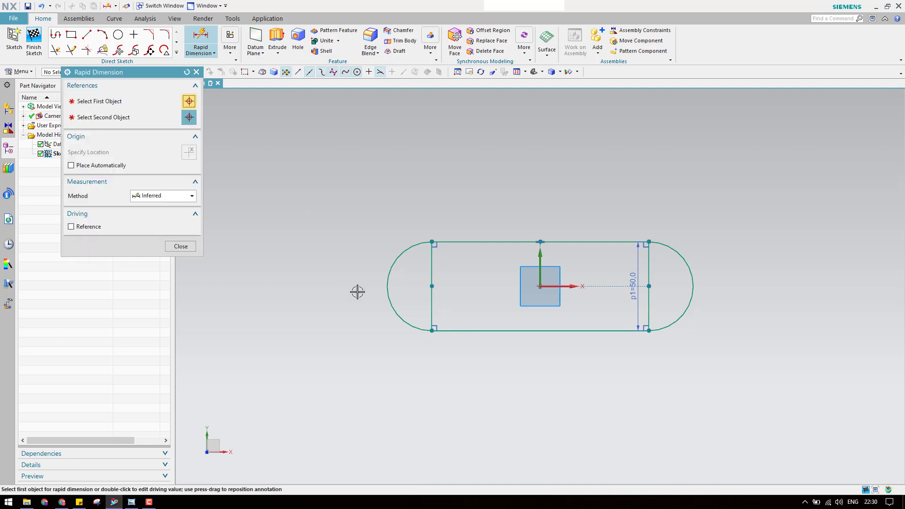
left_click(387, 286)
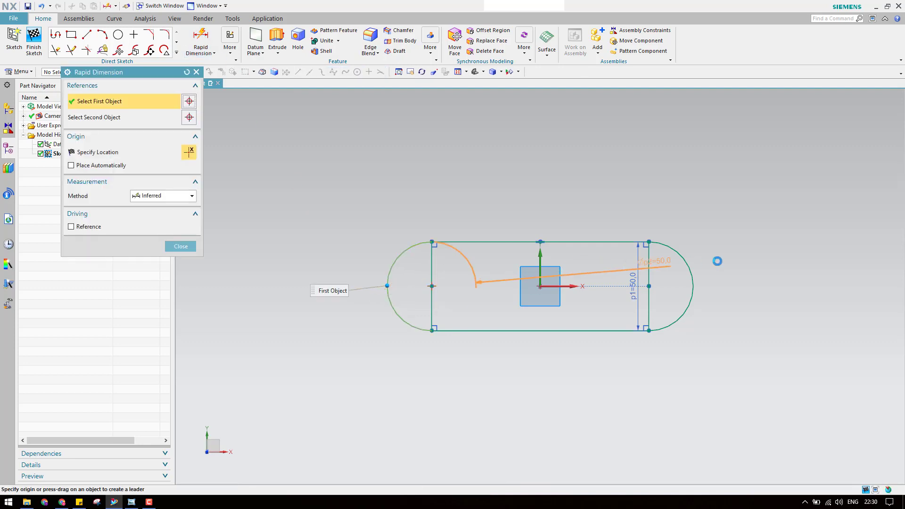
left_click(693, 286)
left_click(531, 200)
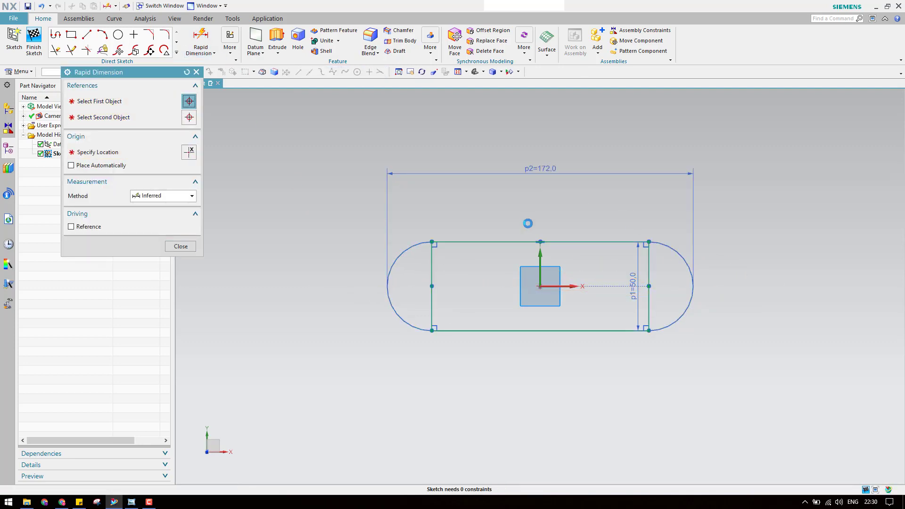
type("250")
key("Return")
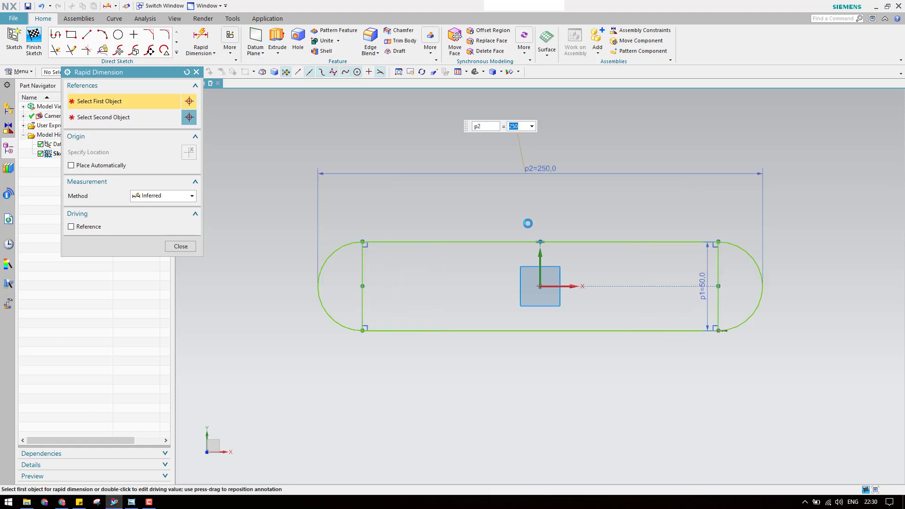
key("Escape")
- Convert the rectangle's two short sides to reference lines, then finish the sketch with its height dimension moved toward the middle
left_click(362, 267)
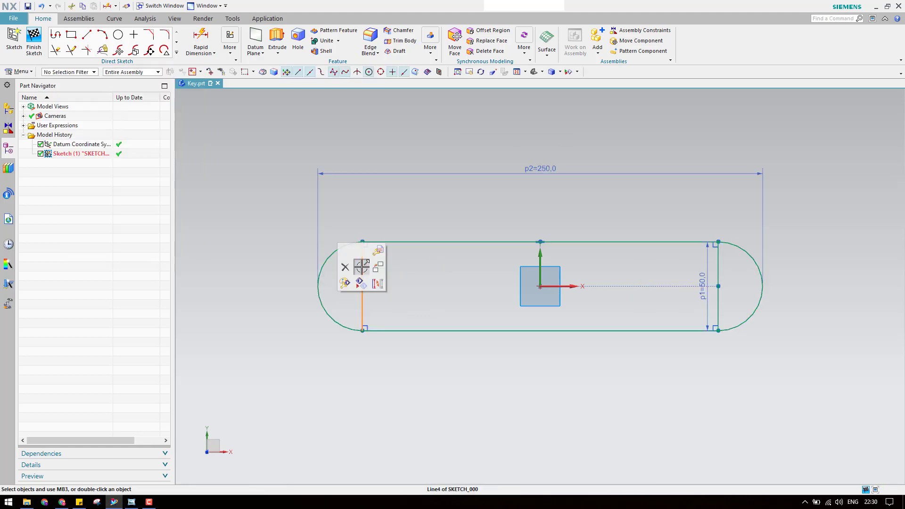
left_click(361, 267)
left_click(721, 267)
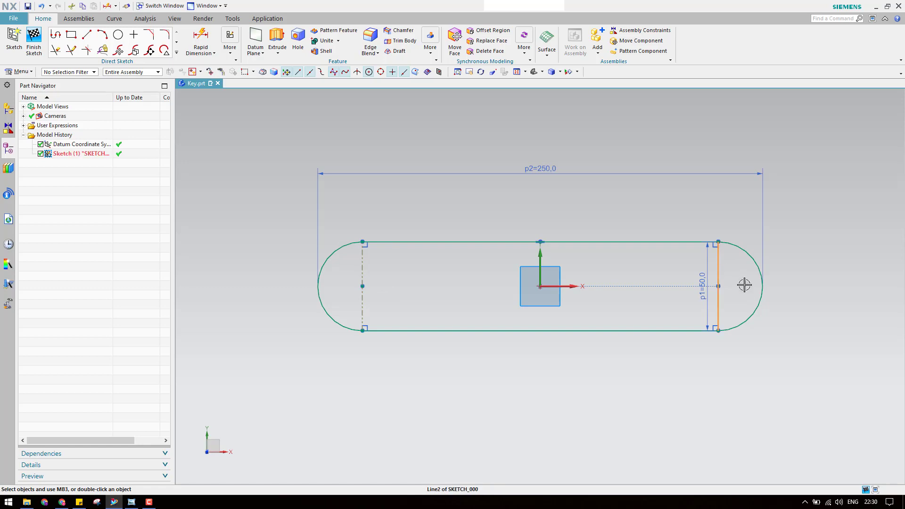
left_click(743, 284)
left_click_drag(707, 271, 511, 383)
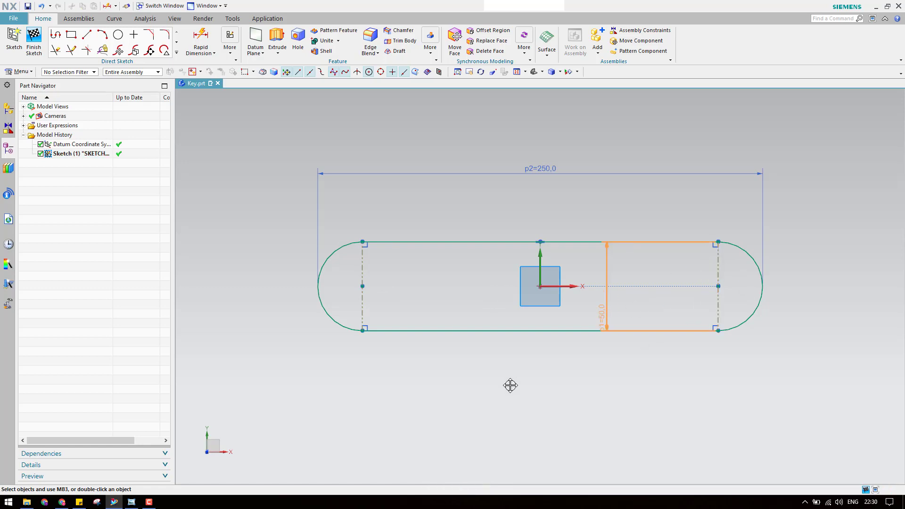
left_click(34, 40)
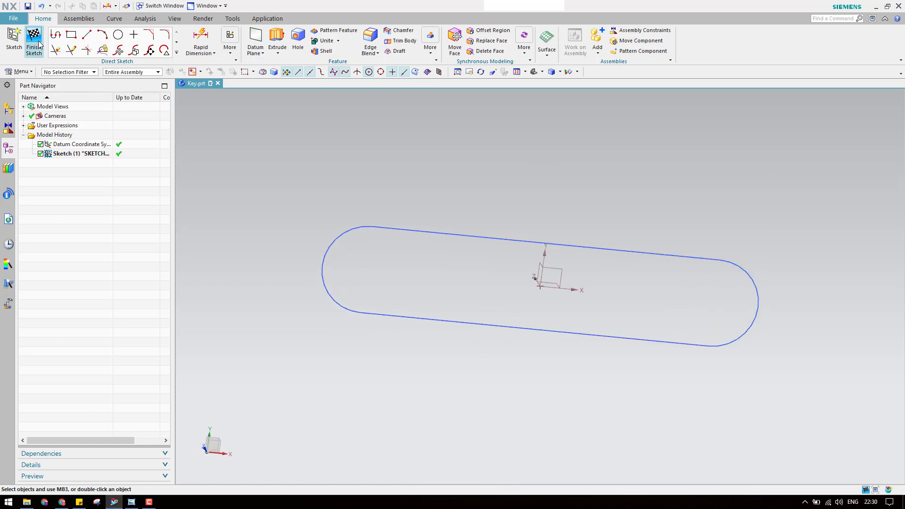
- Recheck the drawing in Windows Photo Viewer, then in NX extrude the slot profile from 0 to 50 mm with Boolean None and save the part
left_click(132, 502)
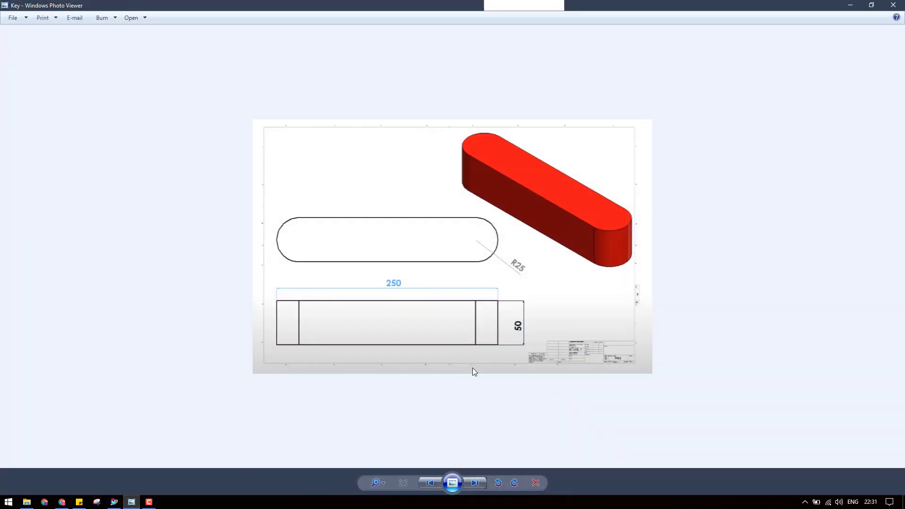
left_click(850, 5)
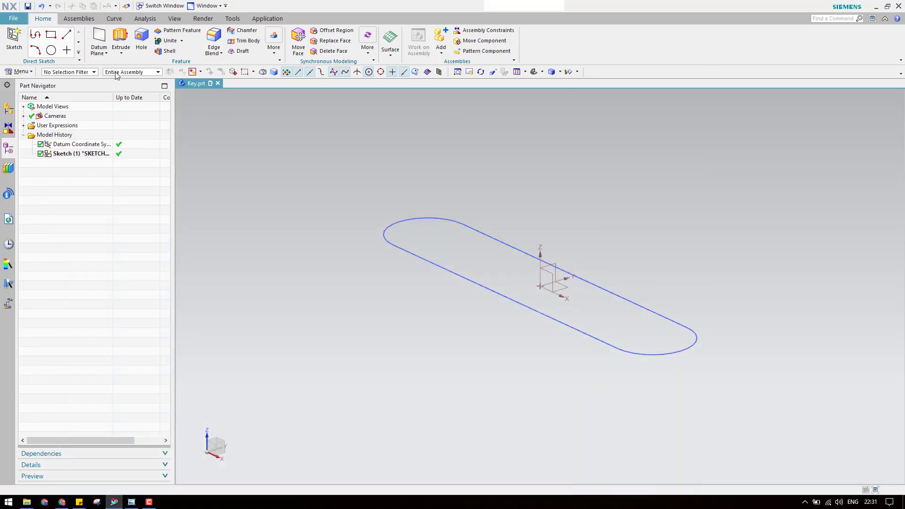
left_click(121, 40)
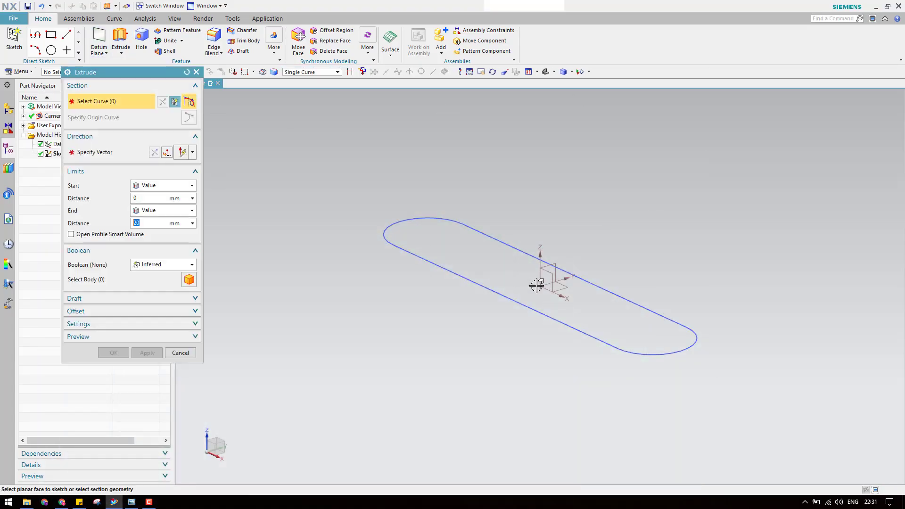
left_click(549, 317)
left_click(651, 310)
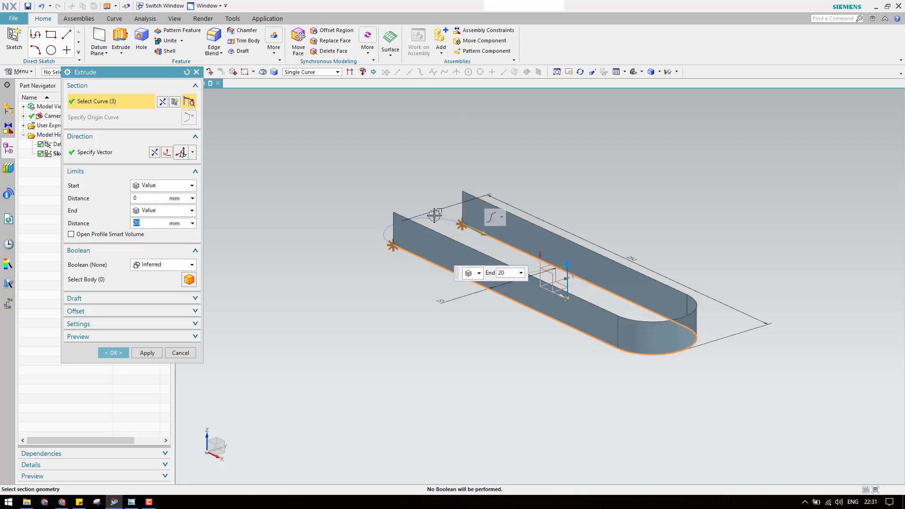
left_click(434, 216)
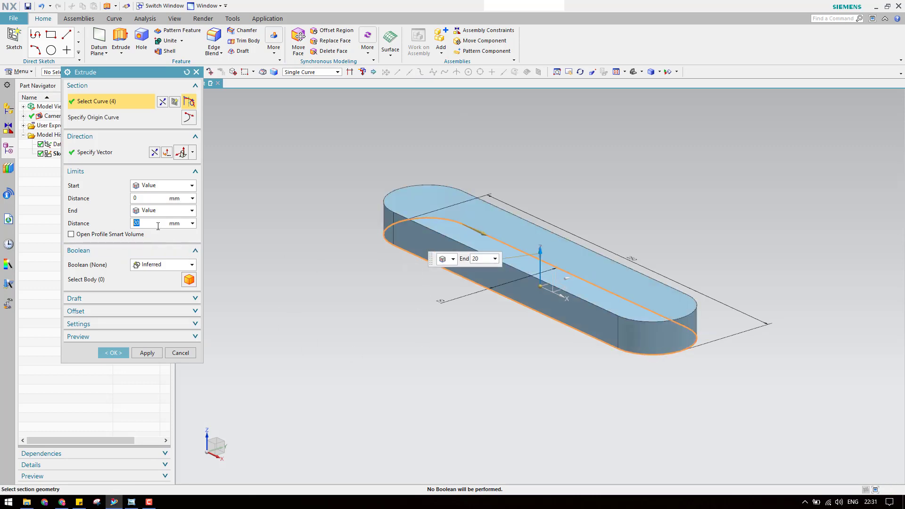
key("Return")
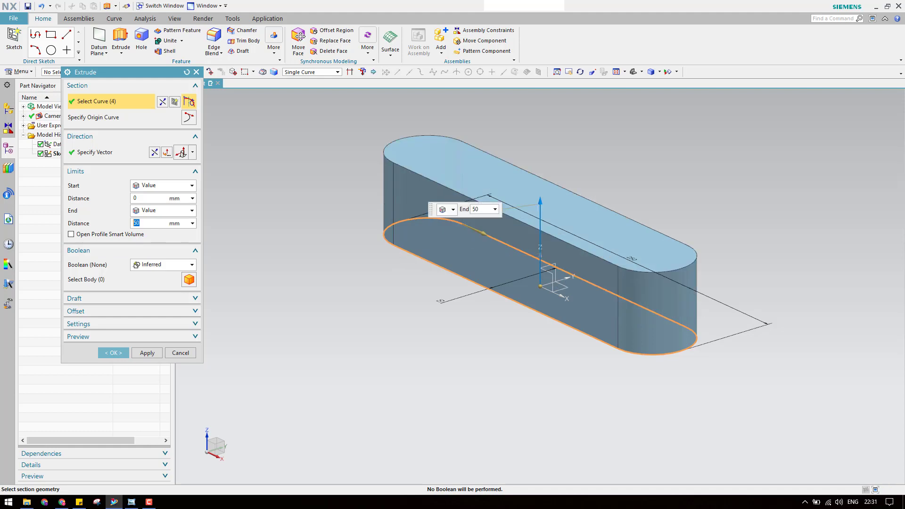
left_click(156, 267)
left_click(147, 275)
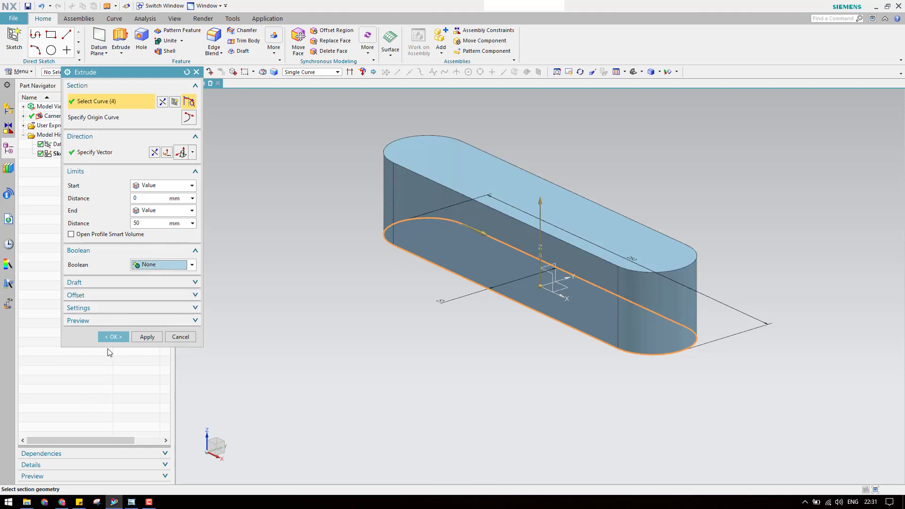
left_click(114, 353)
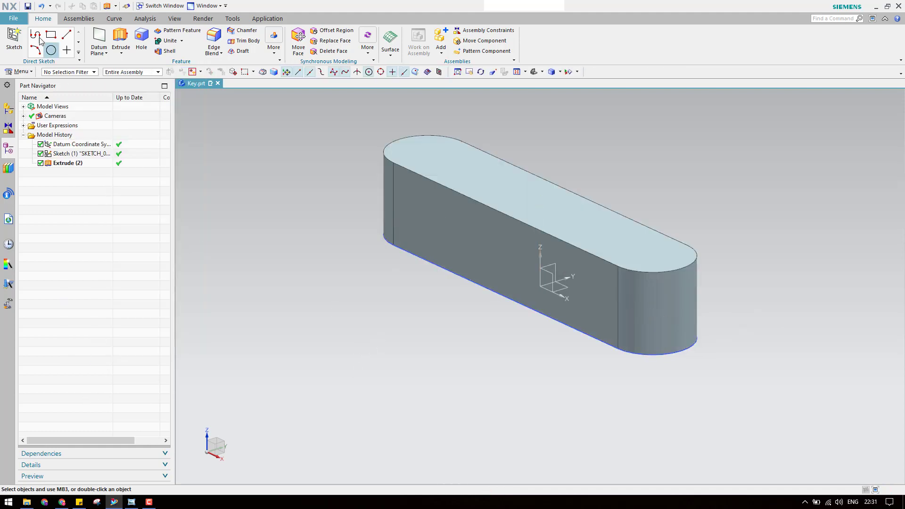
left_click(28, 5)
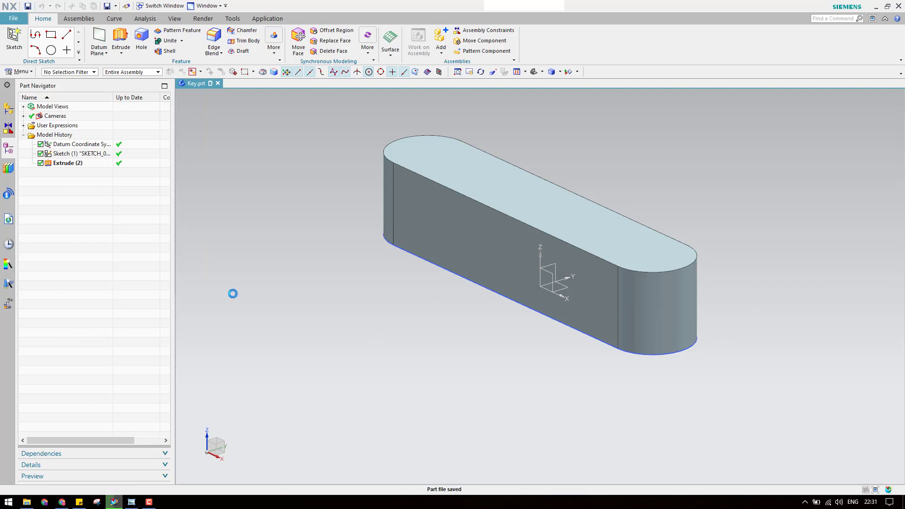